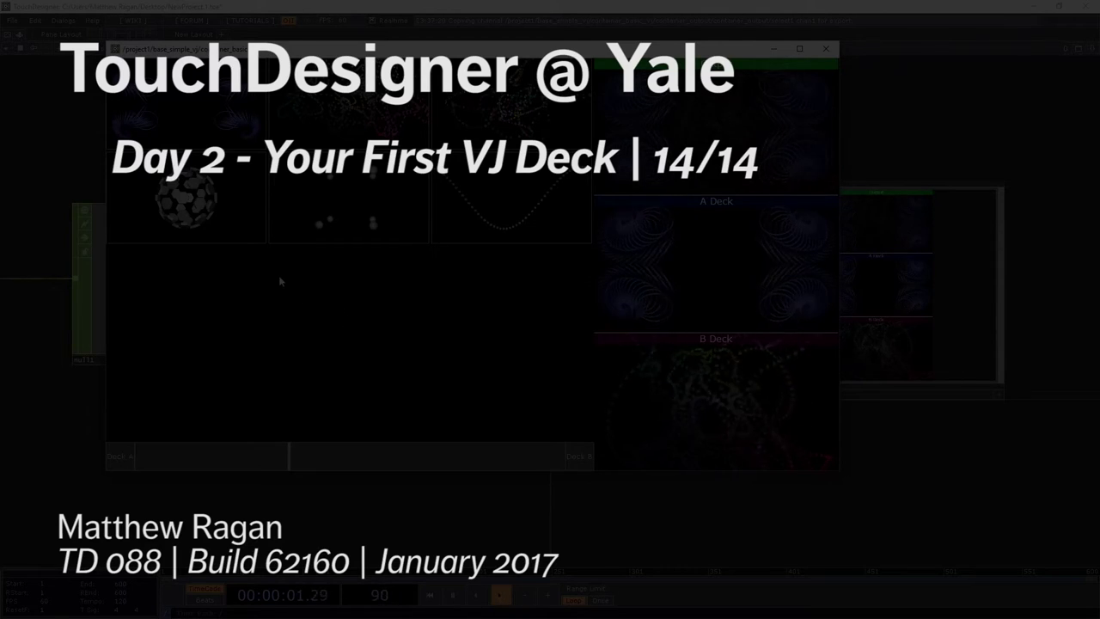
- Navigate the container_basic_vj network pane through container_visuals into container_deck_ctrl
click(268, 184)
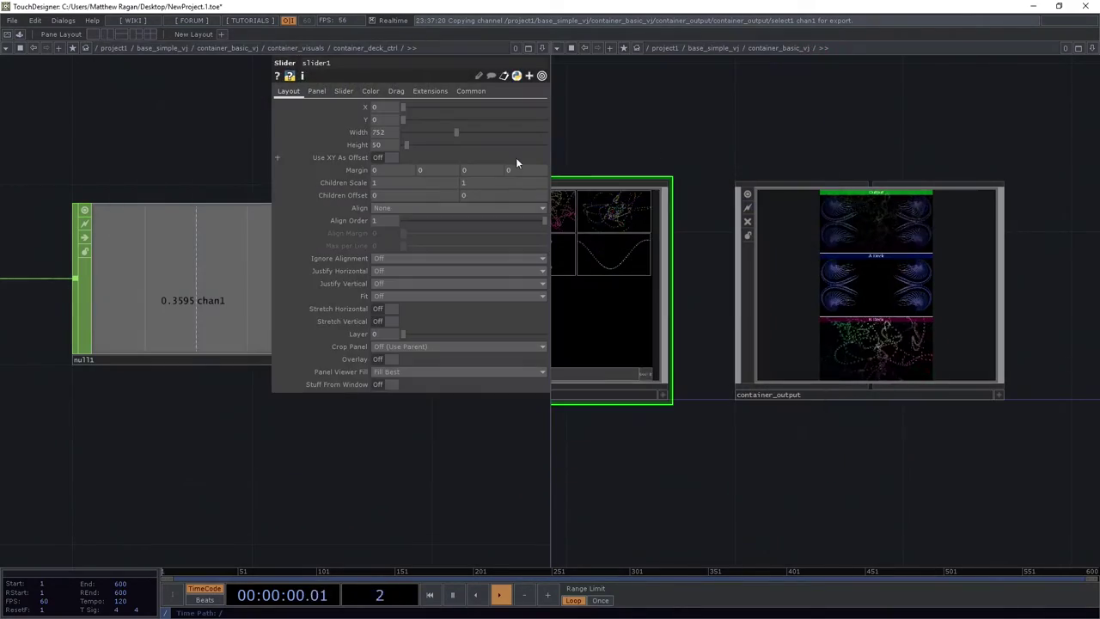
drag(690, 126, 897, 125)
drag(976, 178, 756, 190)
drag(863, 432, 988, 421)
scroll(665, 304, up, 6)
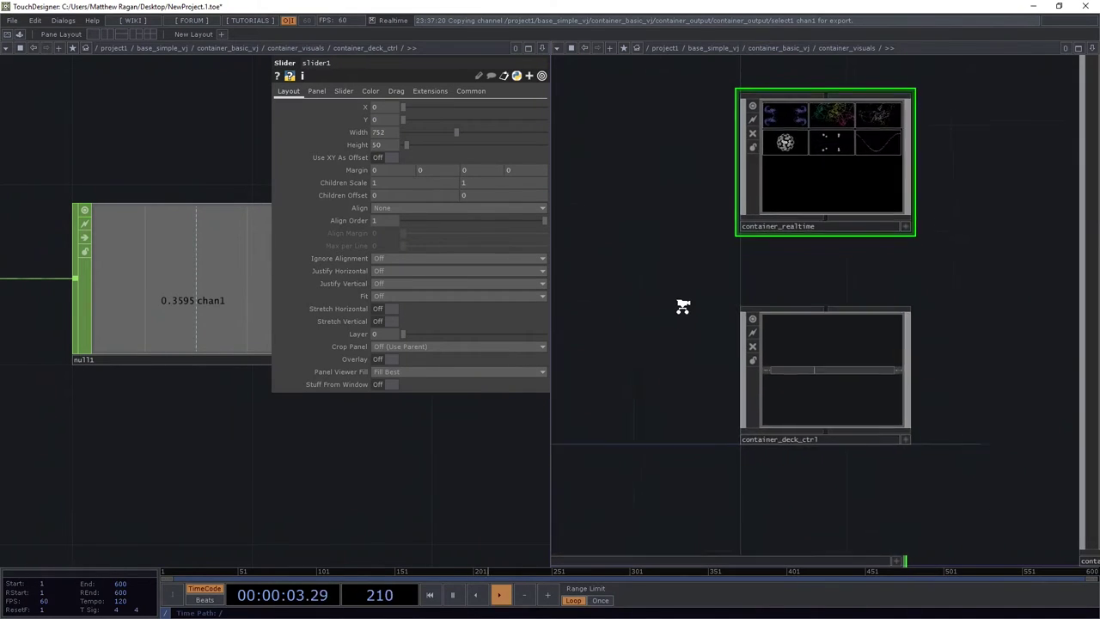
scroll(878, 470, up, 5)
drag(851, 243, 839, 374)
scroll(201, 408, down, 6)
scroll(201, 402, down, 3)
- In the other network pane, go through container_realtime and container1 into the button_master1 network
drag(156, 215, 172, 456)
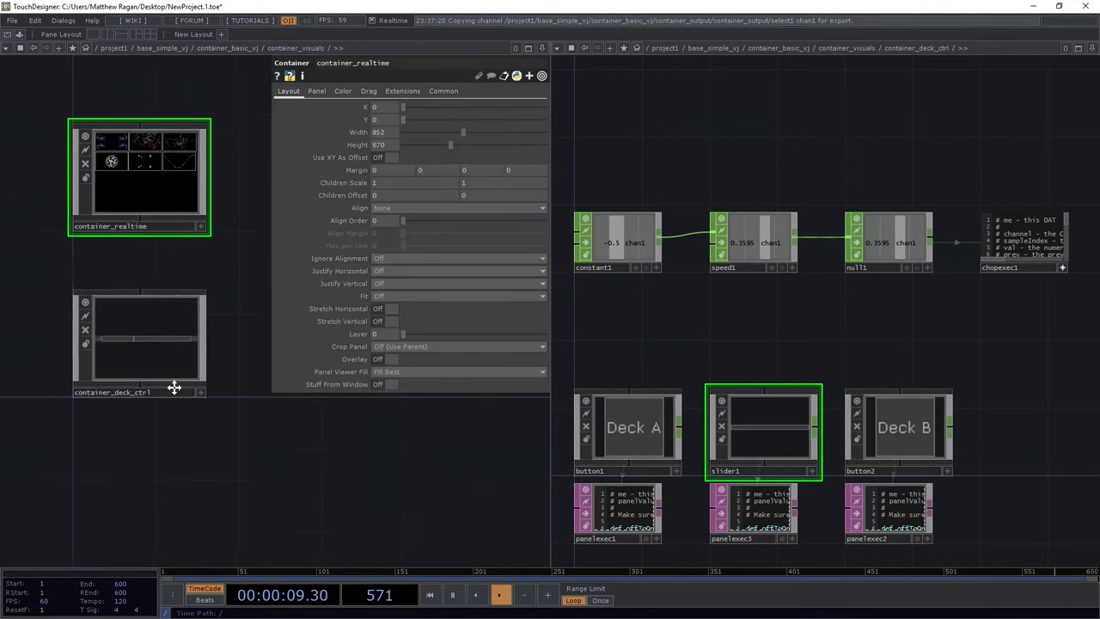
scroll(151, 374, up, 5)
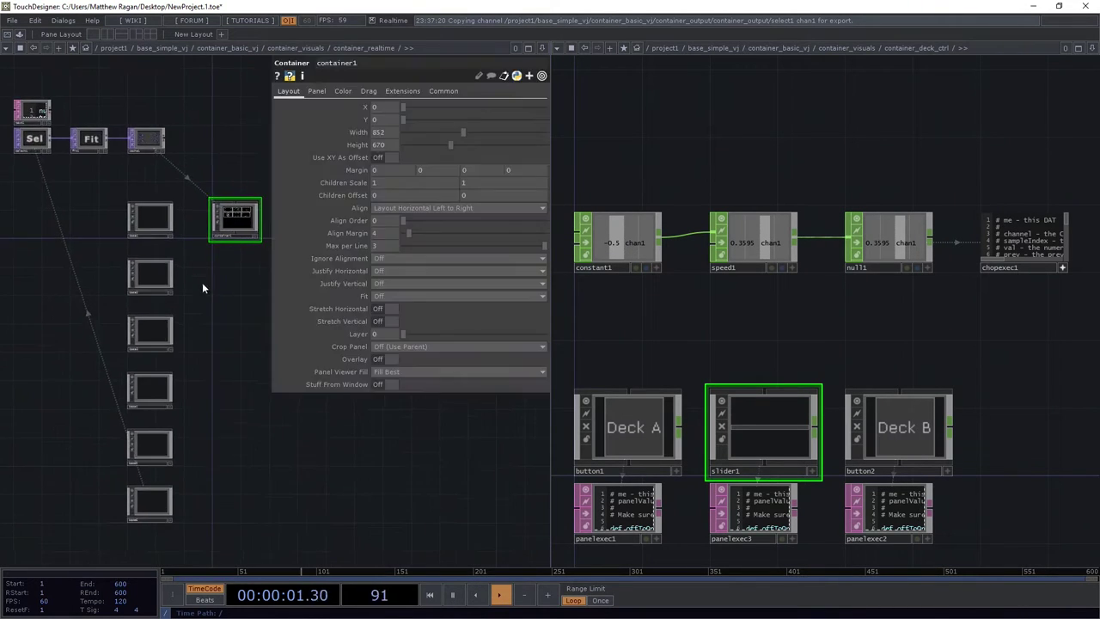
scroll(243, 361, up, 8)
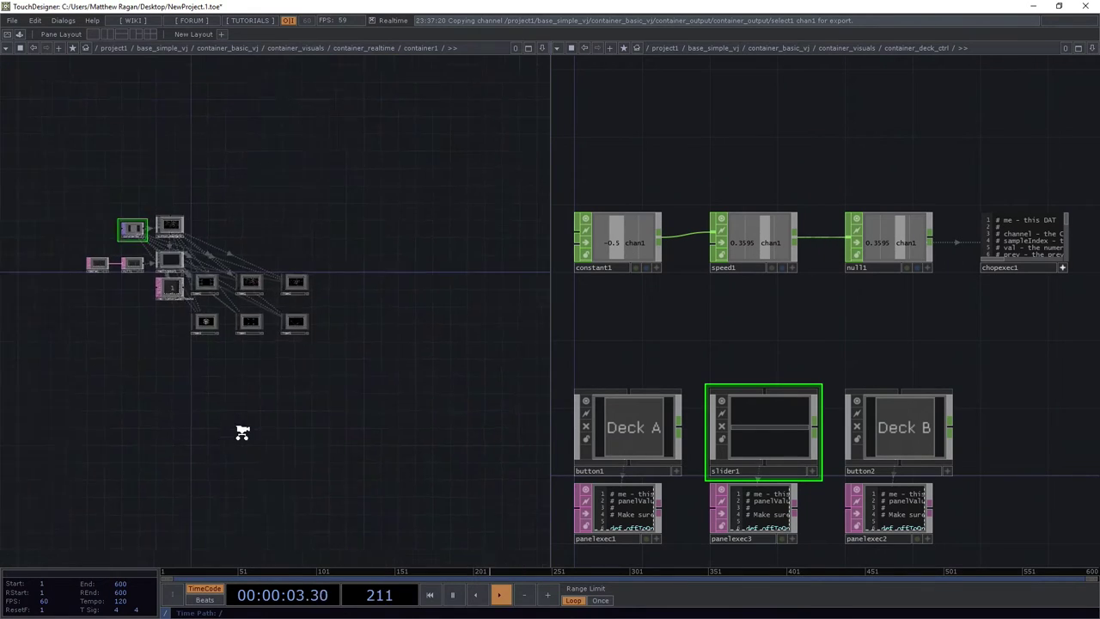
scroll(232, 343, up, 8)
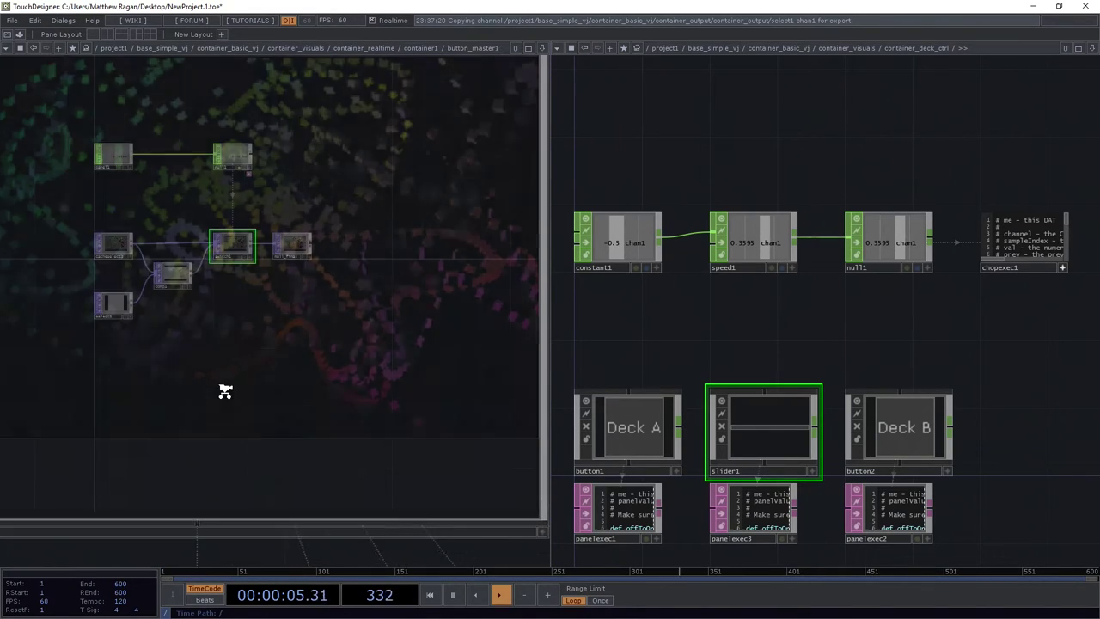
drag(143, 331, 338, 347)
scroll(139, 358, up, 3)
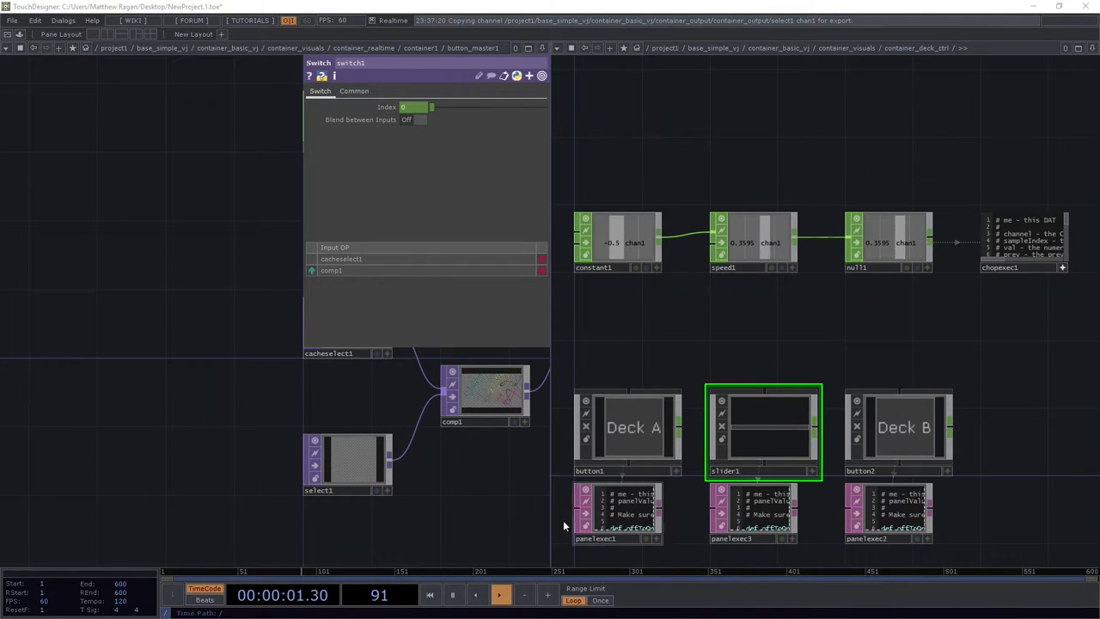
- Add a Panel Execute DAT to the button_master1 network and place it beside cacheselect1
drag(120, 338, 216, 339)
scroll(216, 339, up, 2)
key(Tab)
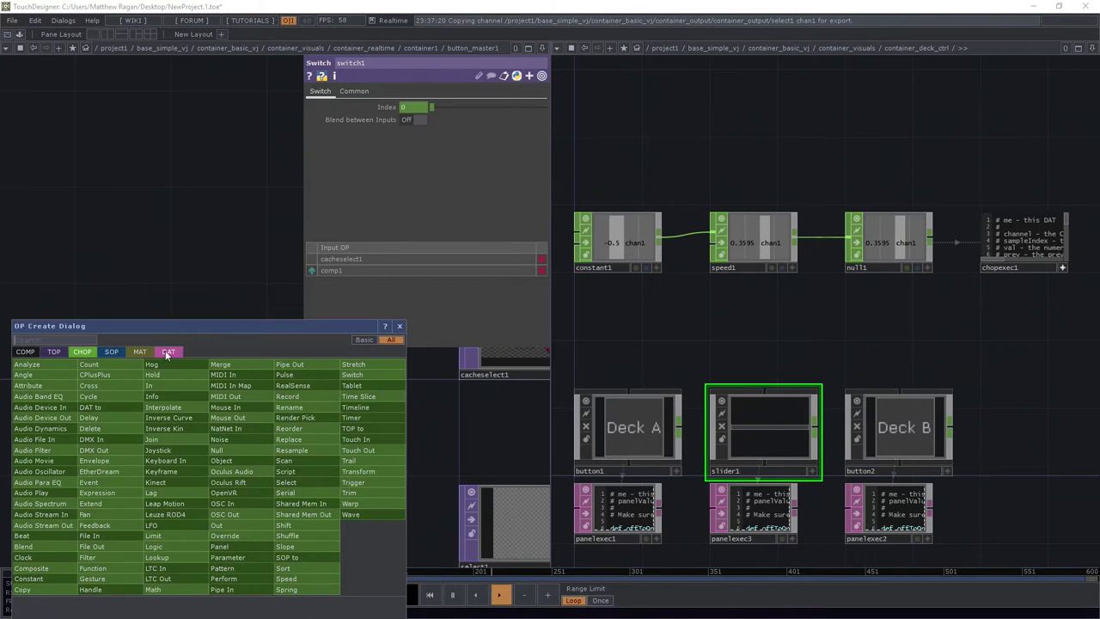
click(174, 351)
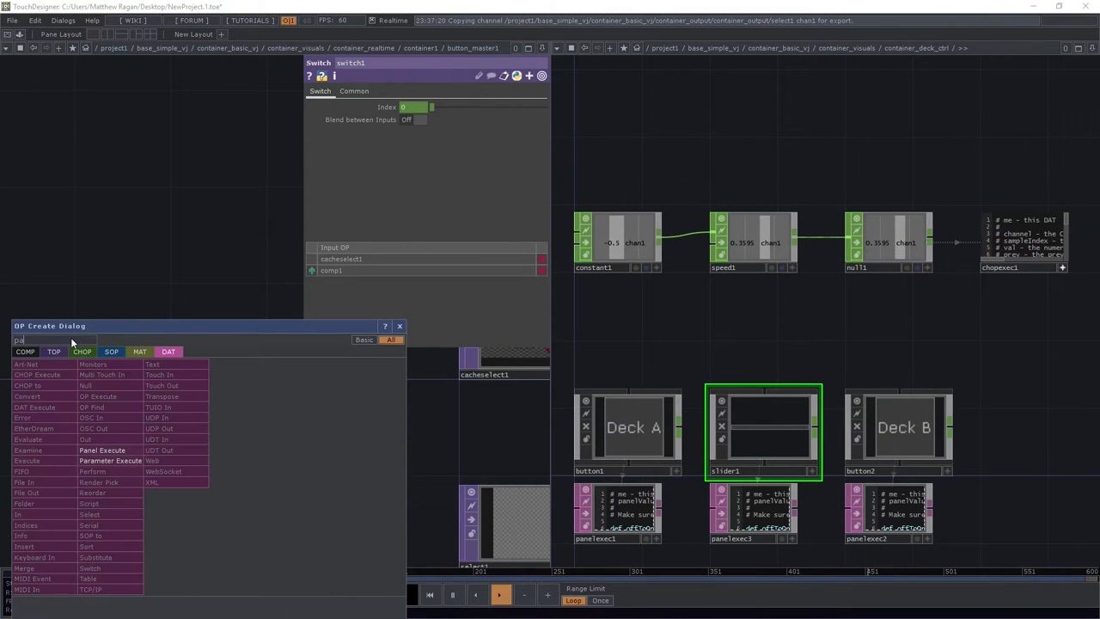
click(111, 428)
click(280, 237)
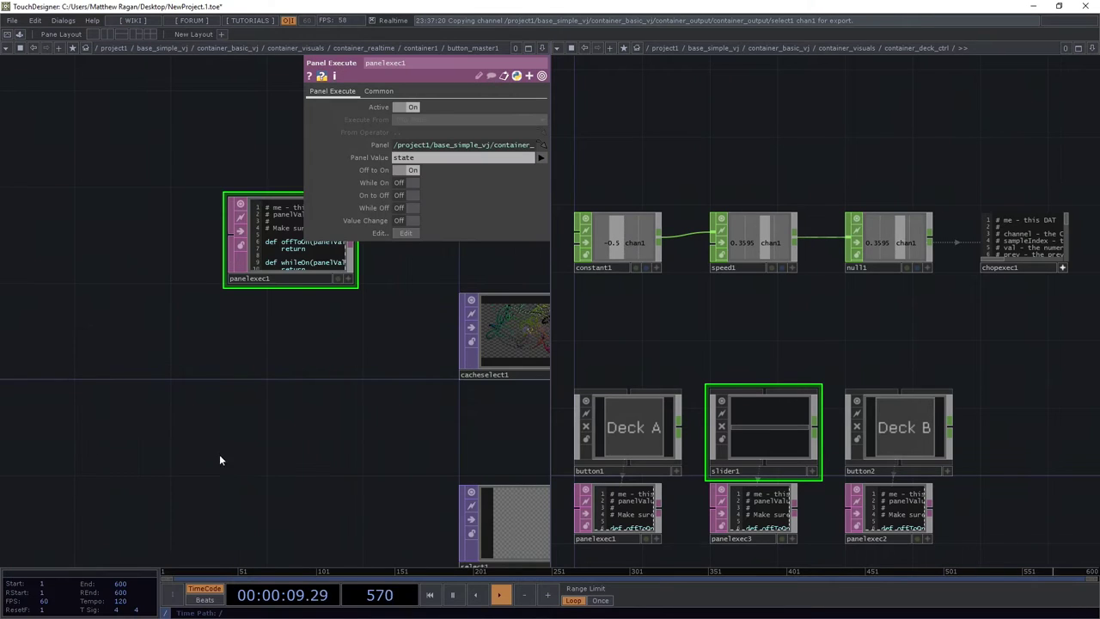
drag(209, 451, 190, 443)
drag(244, 241, 280, 335)
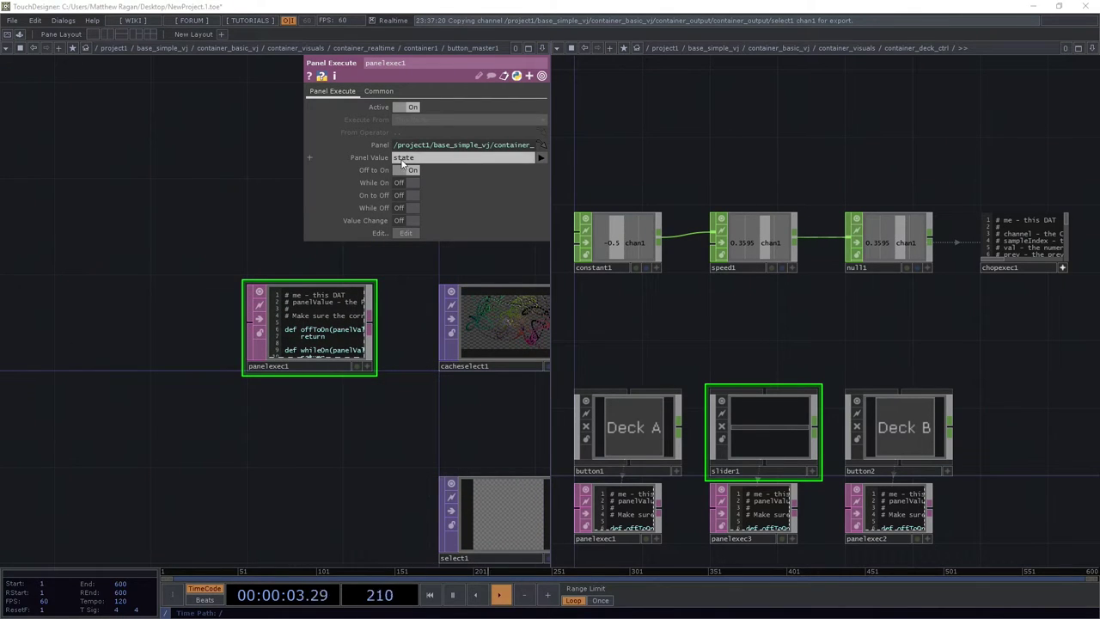
drag(130, 225, 47, 229)
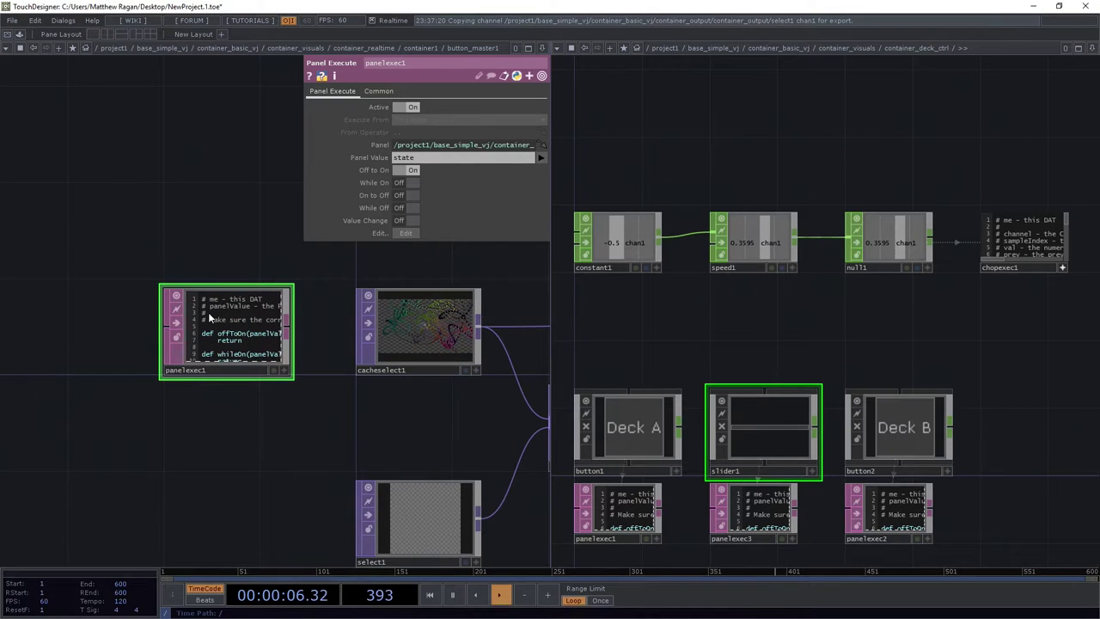
- Open the panelexec1 script in the external text editor and add the lines deck_pos, a_deck and b_deck above offToOn
click(405, 233)
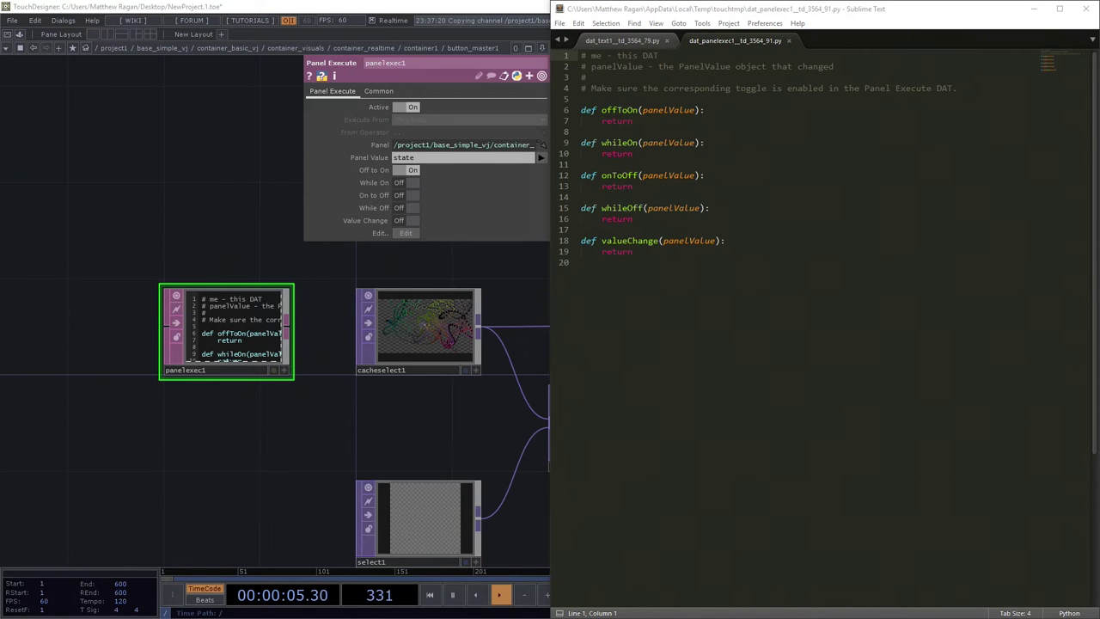
click(625, 98)
key(Return)
key(Return)
key(Up)
text(deck_pos)
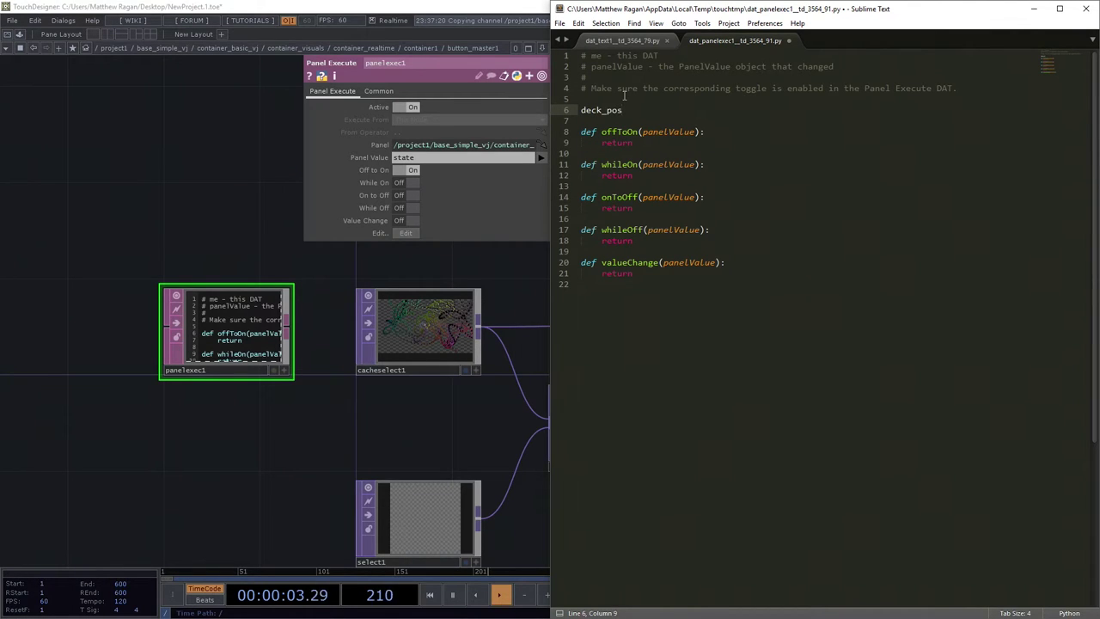
key(Return)
text(a_deck)
key(Return)
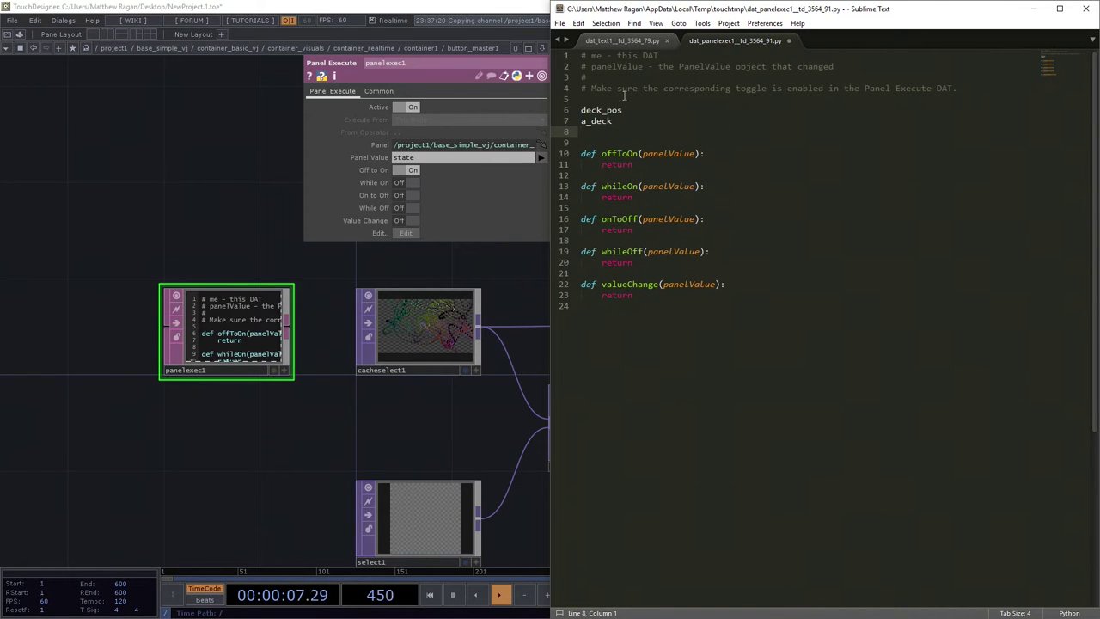
text(b_deck)
key(Return)
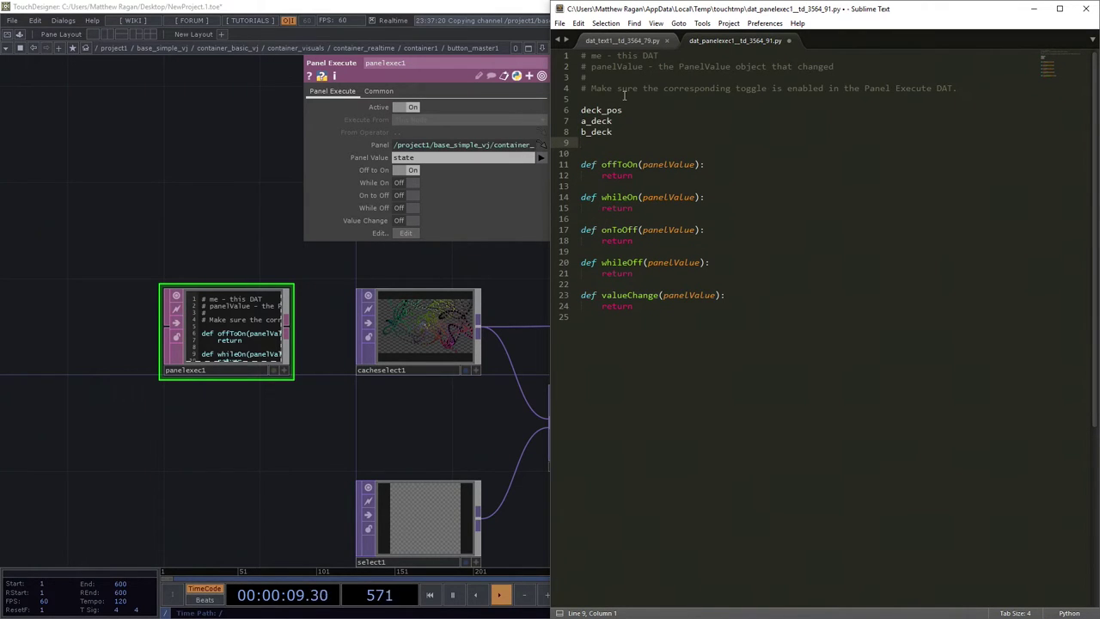
- Add the variable lines path_str, a_deck_button and b_deck_button below b_deck
text(path_str)
key(Return)
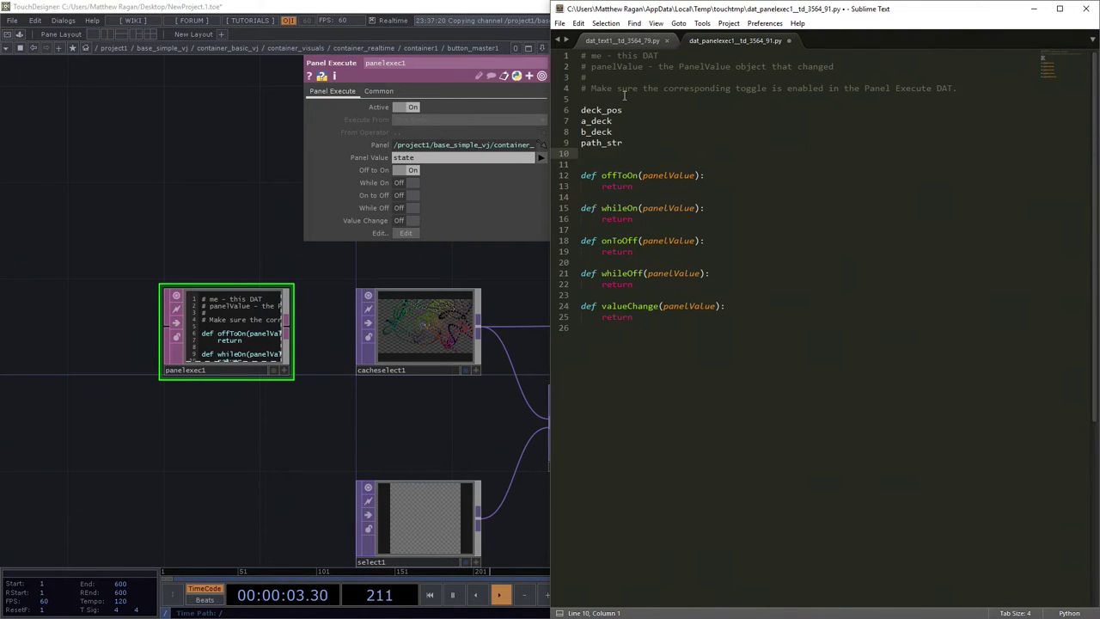
text(a_)
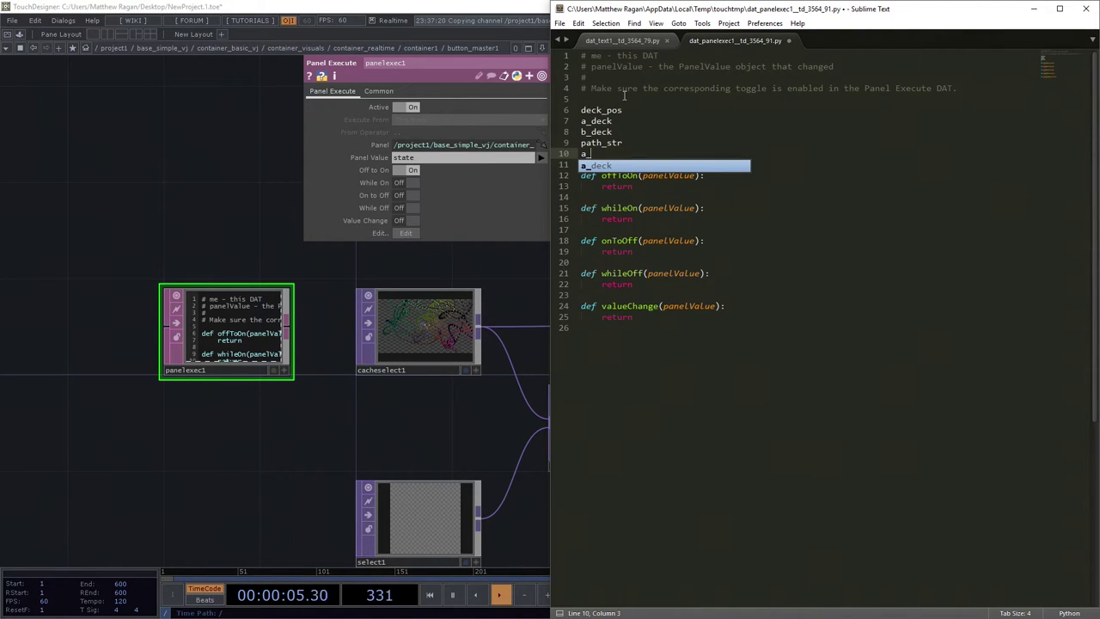
text(deck_b)
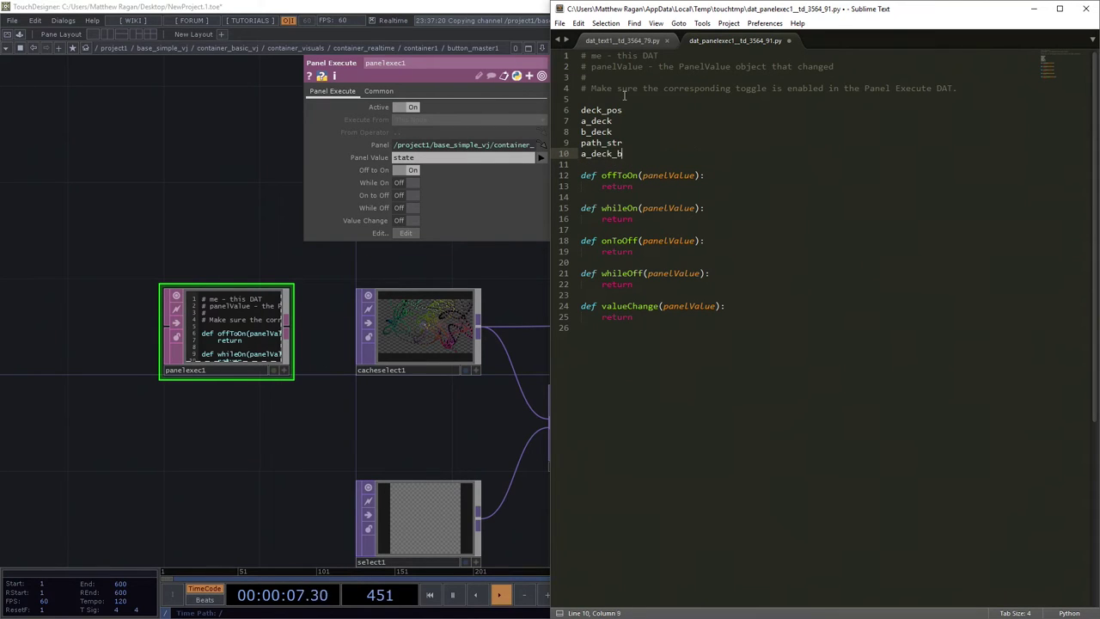
text(utton)
key(Return)
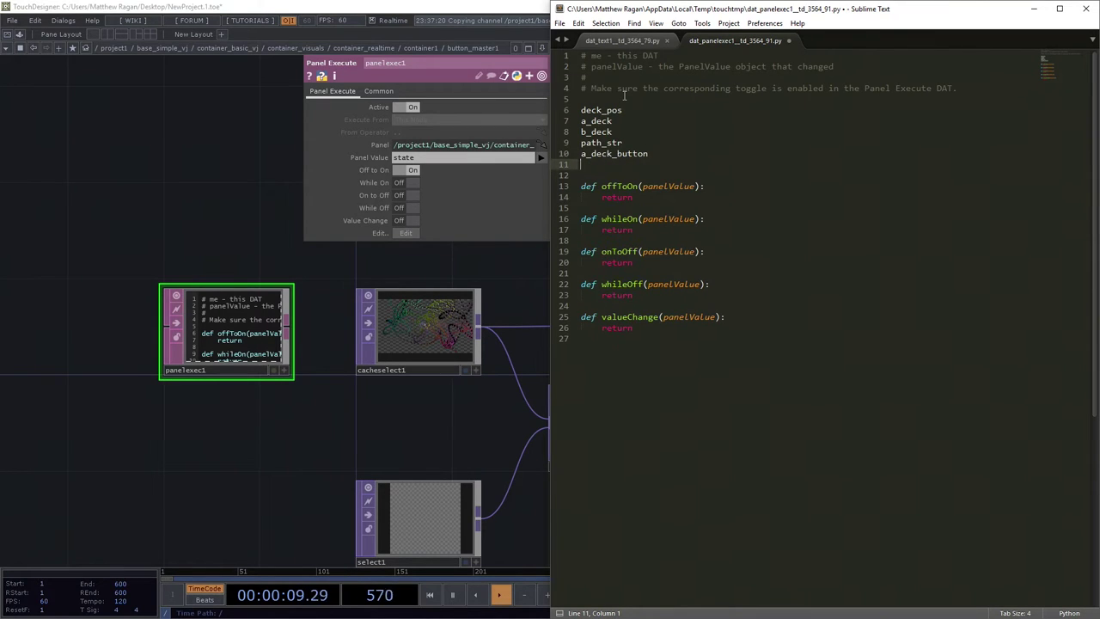
text(b)
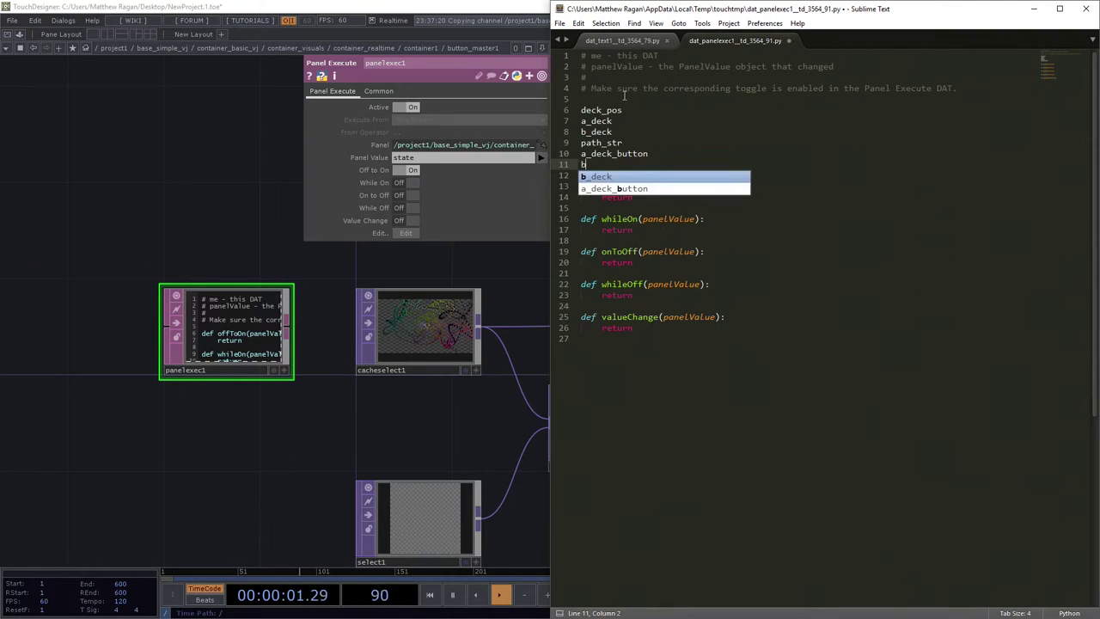
text(_deck_button)
- Add a tab-aligned equals sign after deck_pos
key(Up)
key(Up)
key(Up)
key(Up)
key(Up)
key(Tab)
key(Tab)
text(=)
key(Down)
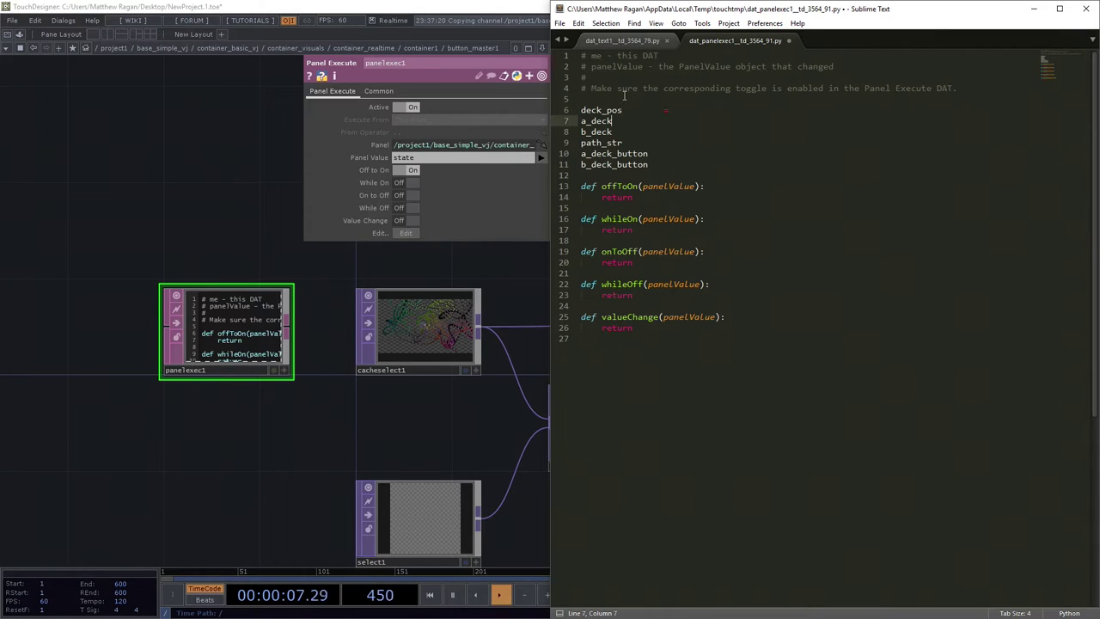
- Add equals signs after a_deck and b_deck, aligned with the one after deck_pos
text(_button)
key(ctrl+z)
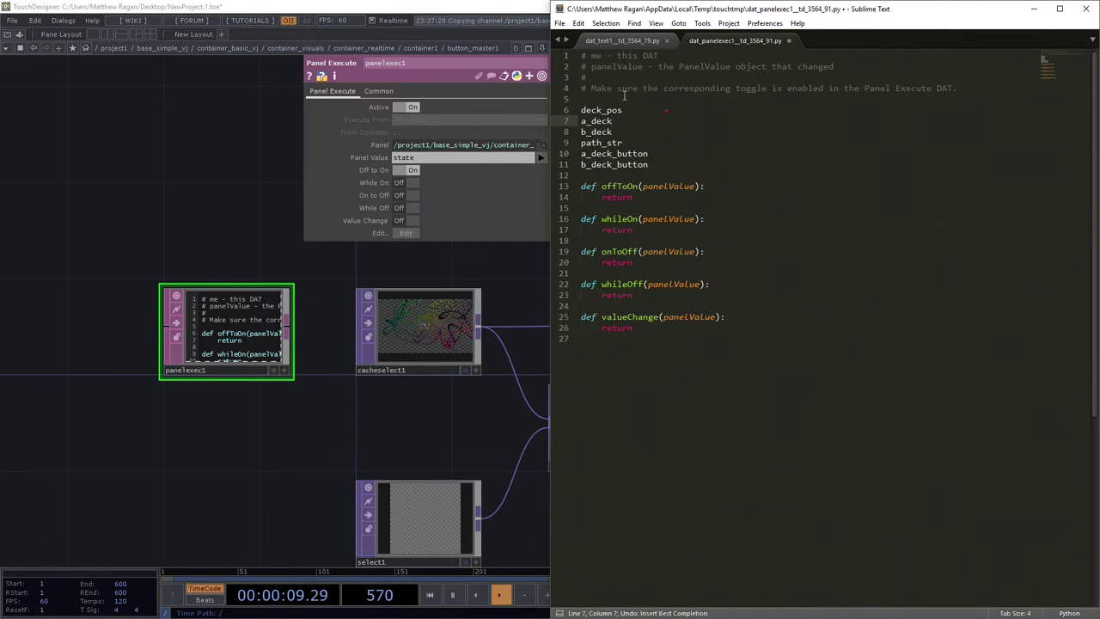
key(Tab)
key(Tab)
key(Tab)
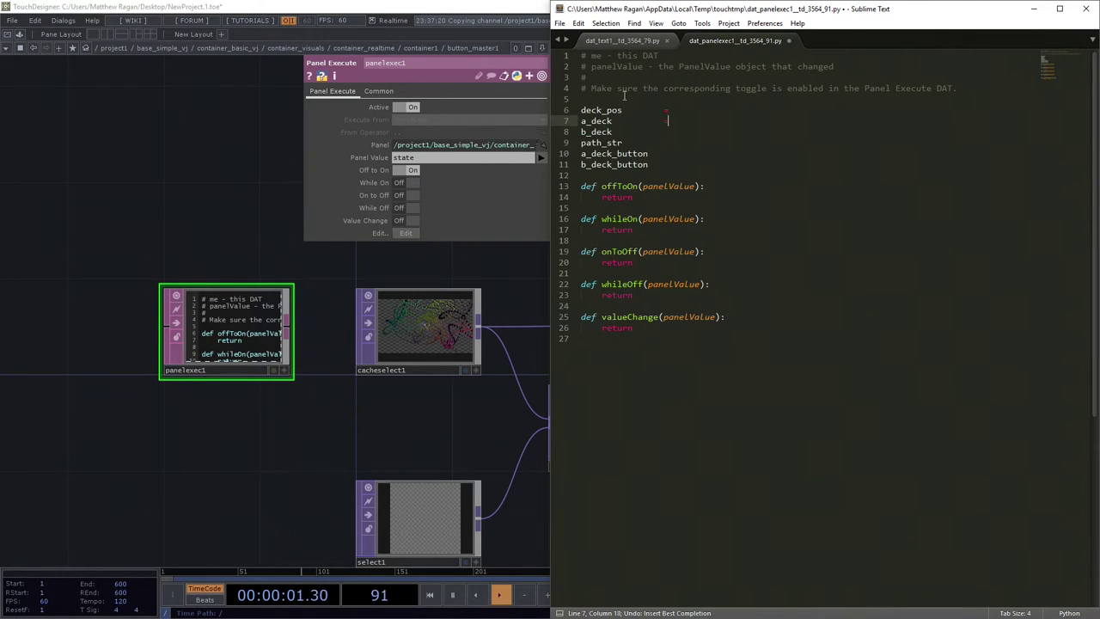
text(=)
key(Down)
key(Tab)
key(Tab)
key(Tab)
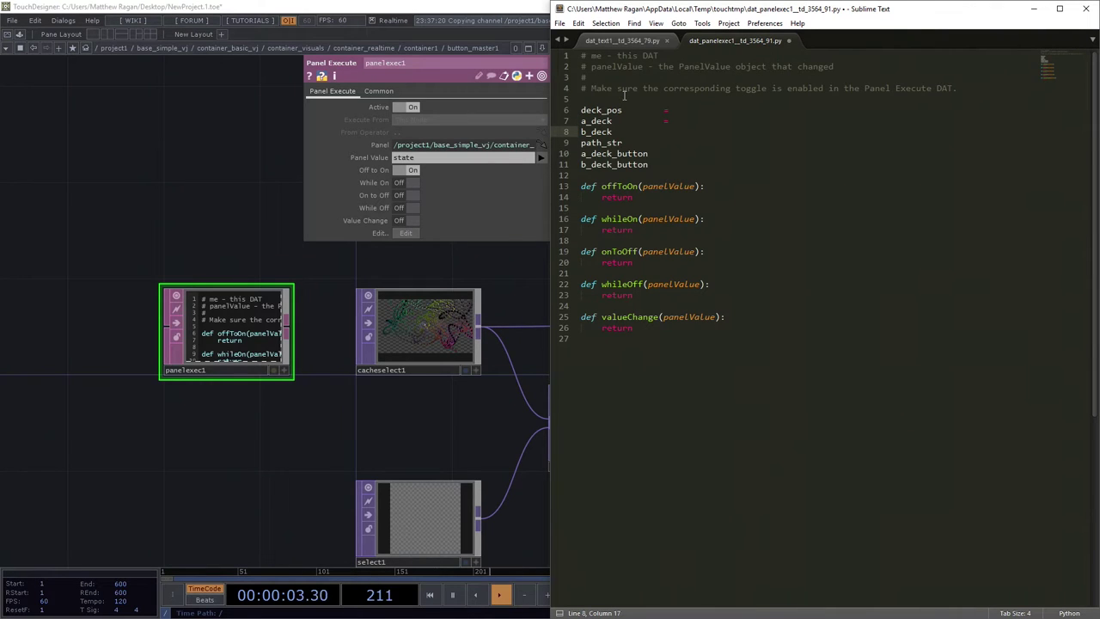
text(=)
key(Down)
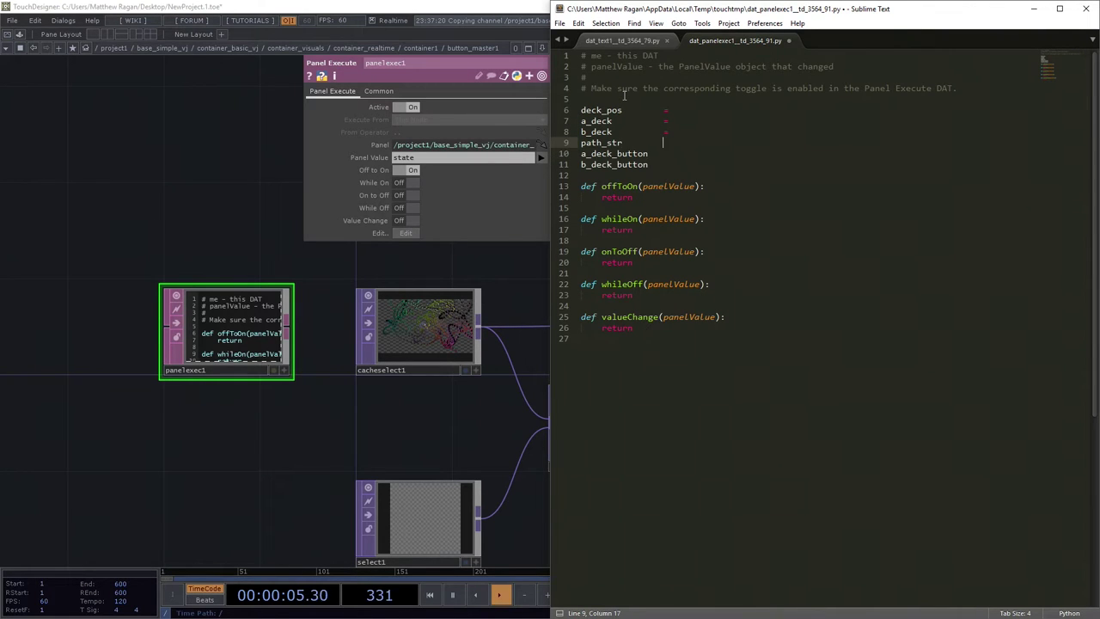
- Add equals signs after path_str, a_deck_button and b_deck_button, aligned with the lines above
text(=)
key(Down)
key(Tab)
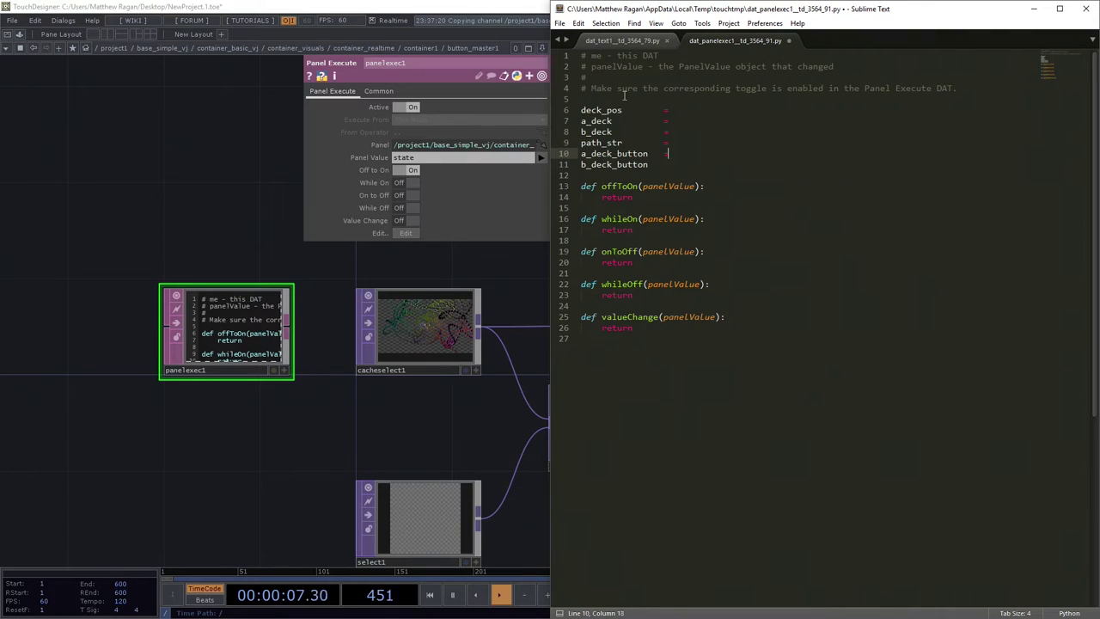
text(=)
key(Down)
text(=)
key(Up)
key(Up)
key(Up)
key(Up)
key(Down)
key(Down)
key(Down)
key(Down)
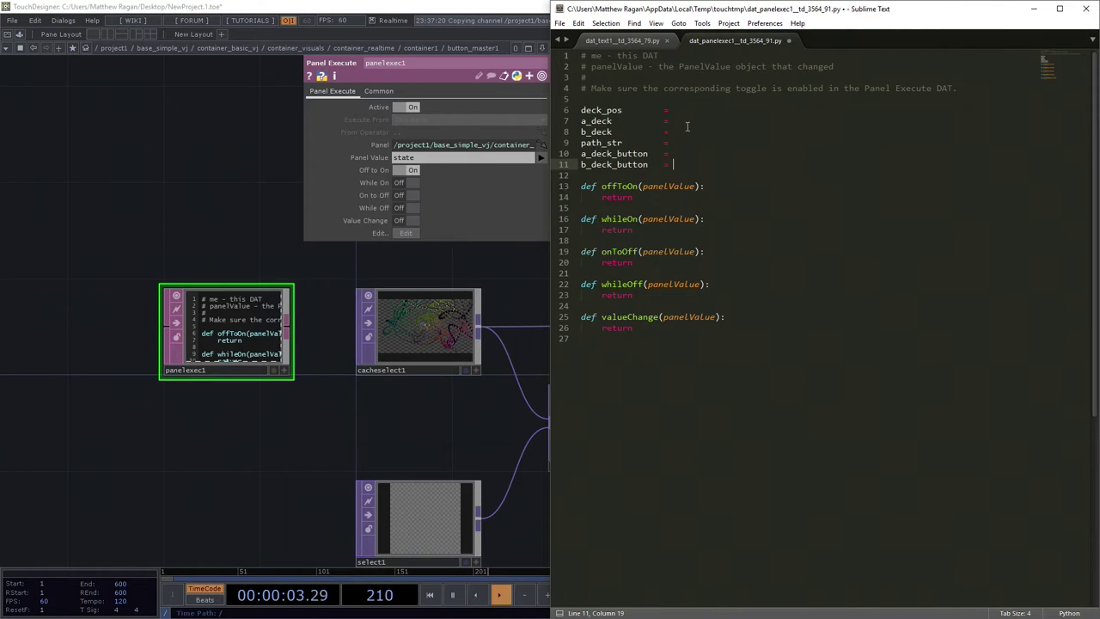
- Assign an empty op( ) call to deck_pos, a_deck and b_deck at once
click(677, 110)
ctrl+click(675, 121)
ctrl+click(675, 134)
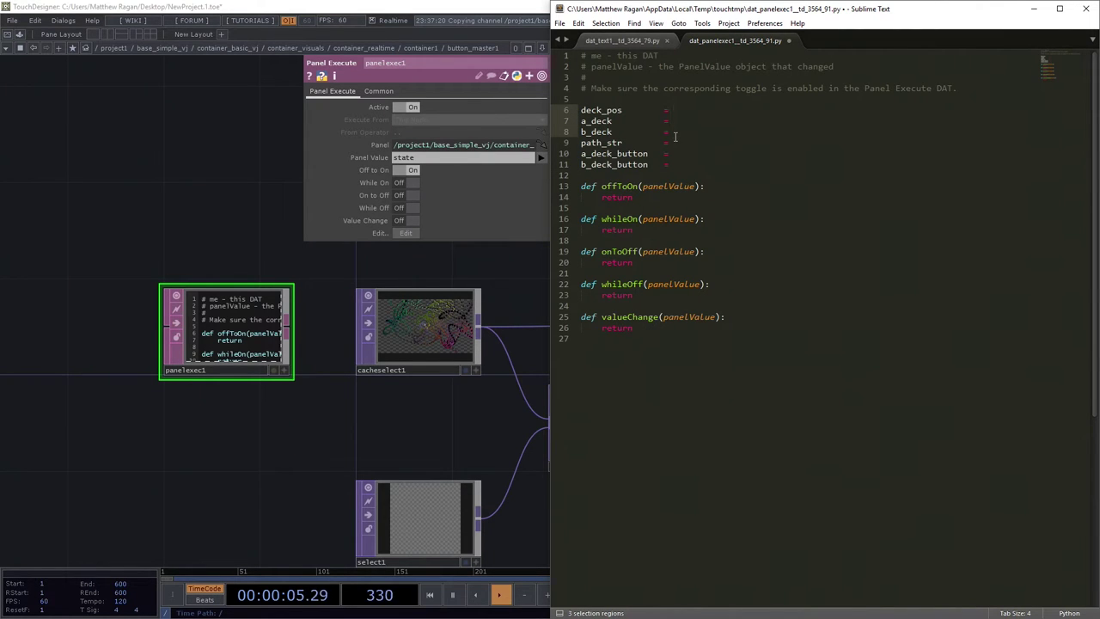
text(op(')
- Assign op( '' ) to both a_deck_button and b_deck_button
click(688, 156)
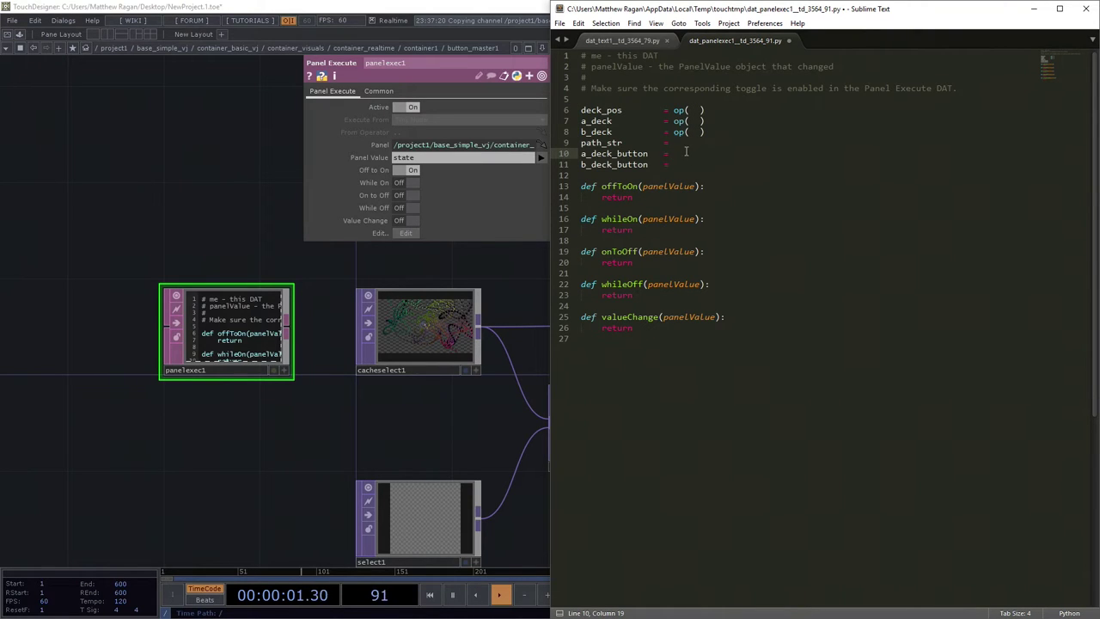
ctrl+click(675, 165)
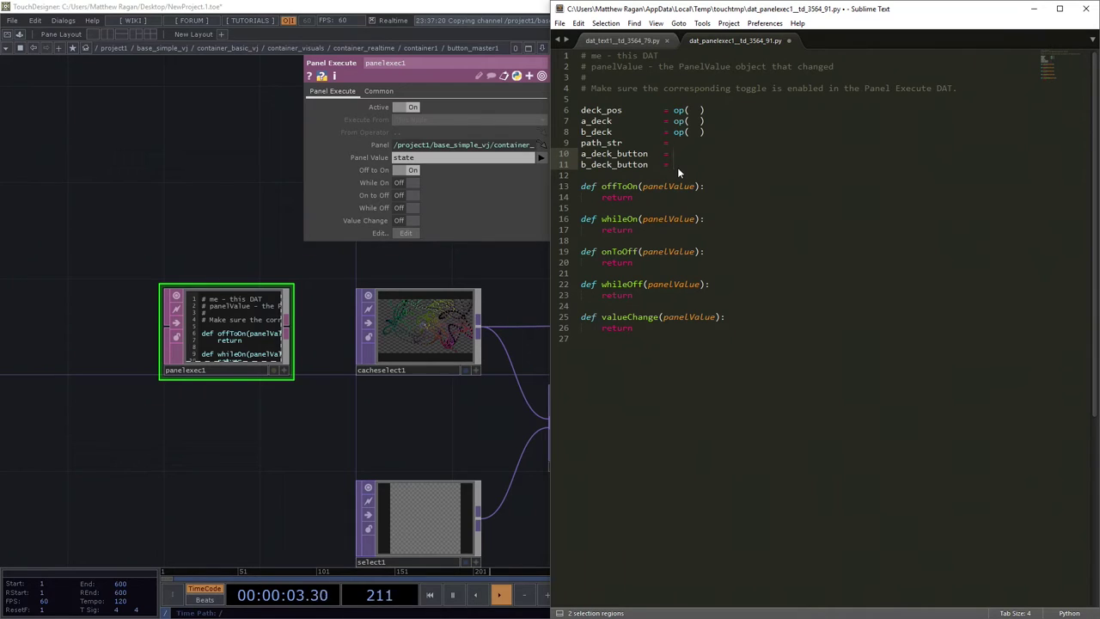
text(op()
key(Left)
text(')
- Insert empty single quotes inside the op( ) calls of deck_pos, a_deck and b_deck
key(Up)
key(Up)
key(Up)
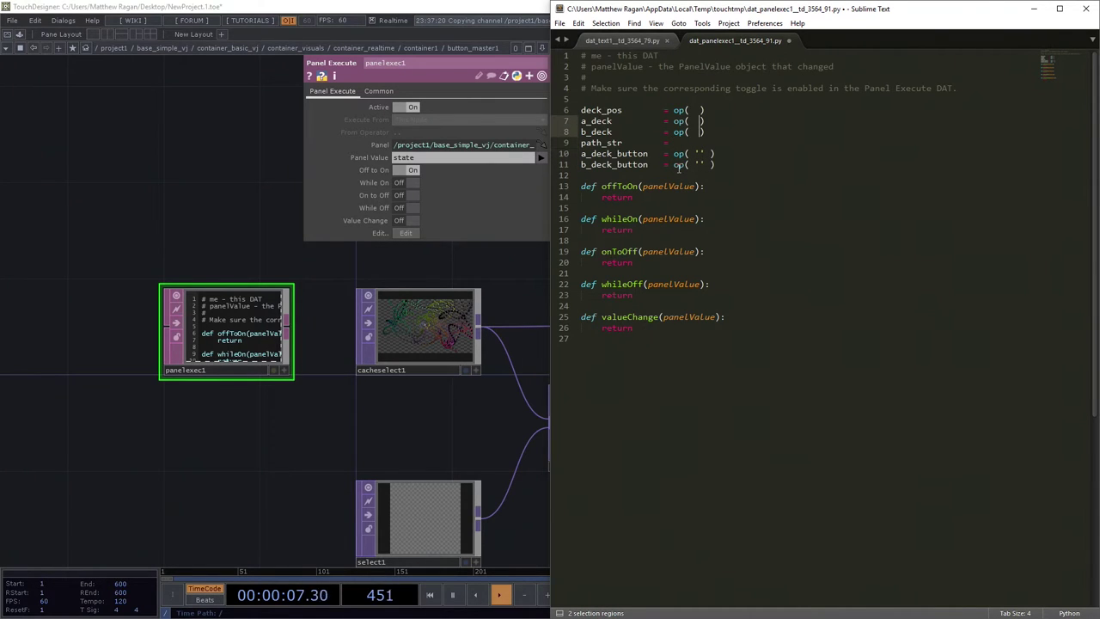
click(694, 110)
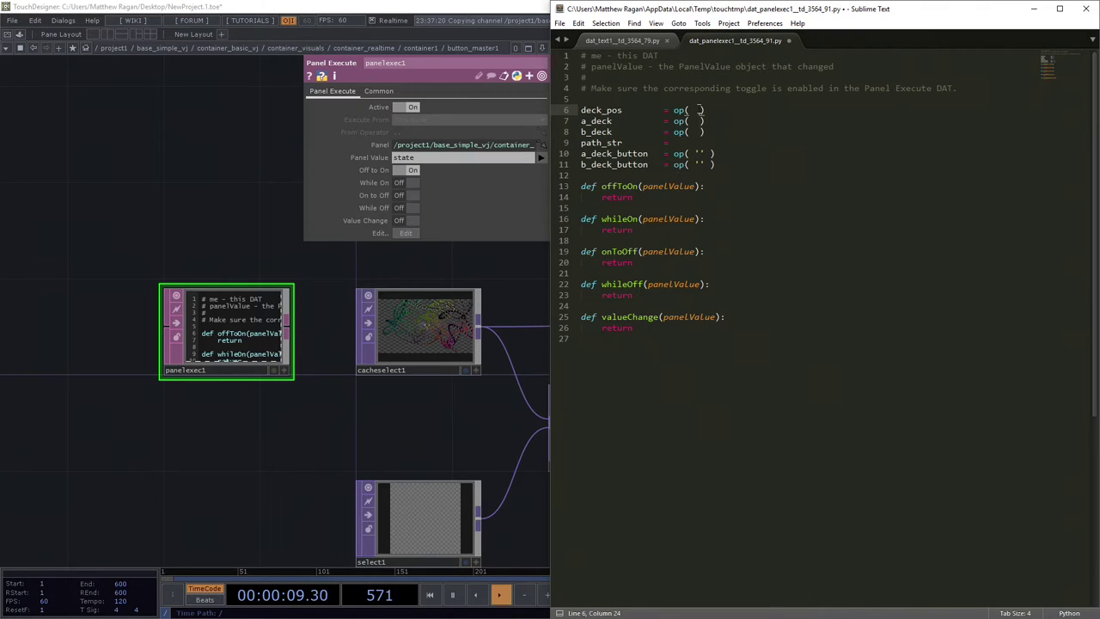
key(ctrl+alt+Down)
key(ctrl+alt+Down)
key(ctrl+alt+Down)
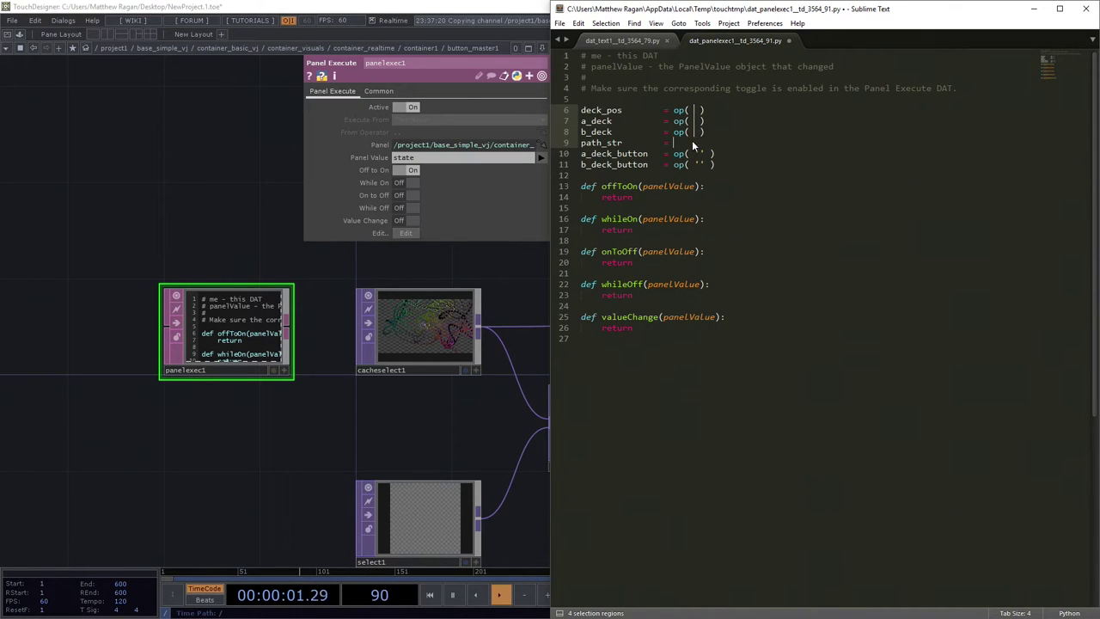
click(719, 120)
middle_drag(694, 110, 698, 139)
text(')
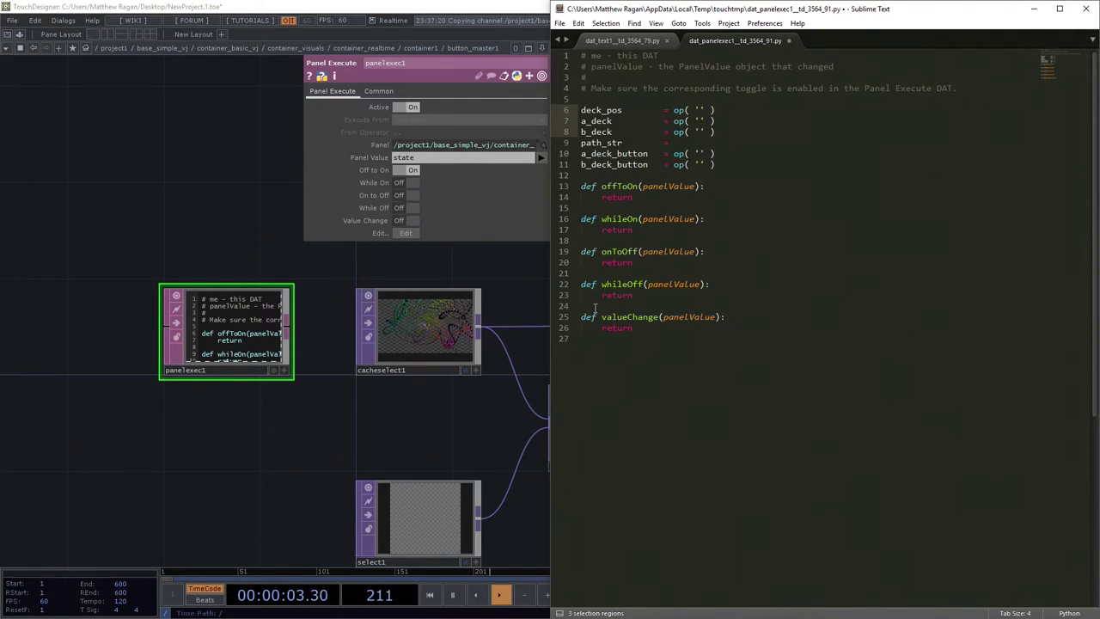
- Place the cursor between deck_pos's quotes, then switch to TouchDesigner and add a Select CHOP to the button_master1 network
click(728, 137)
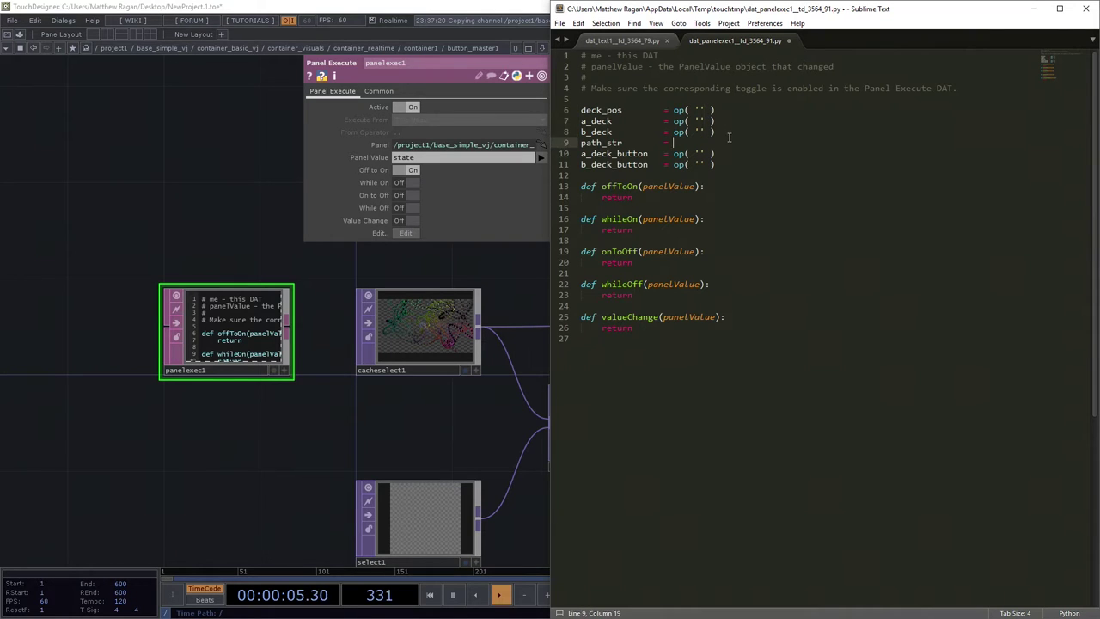
click(698, 110)
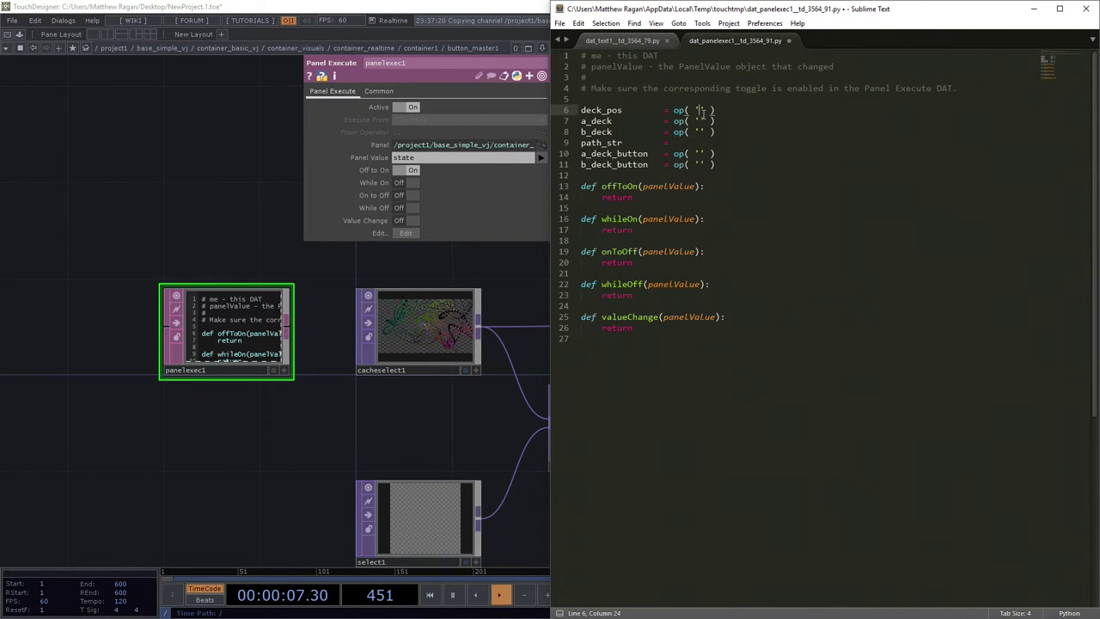
drag(707, 17, 647, 421)
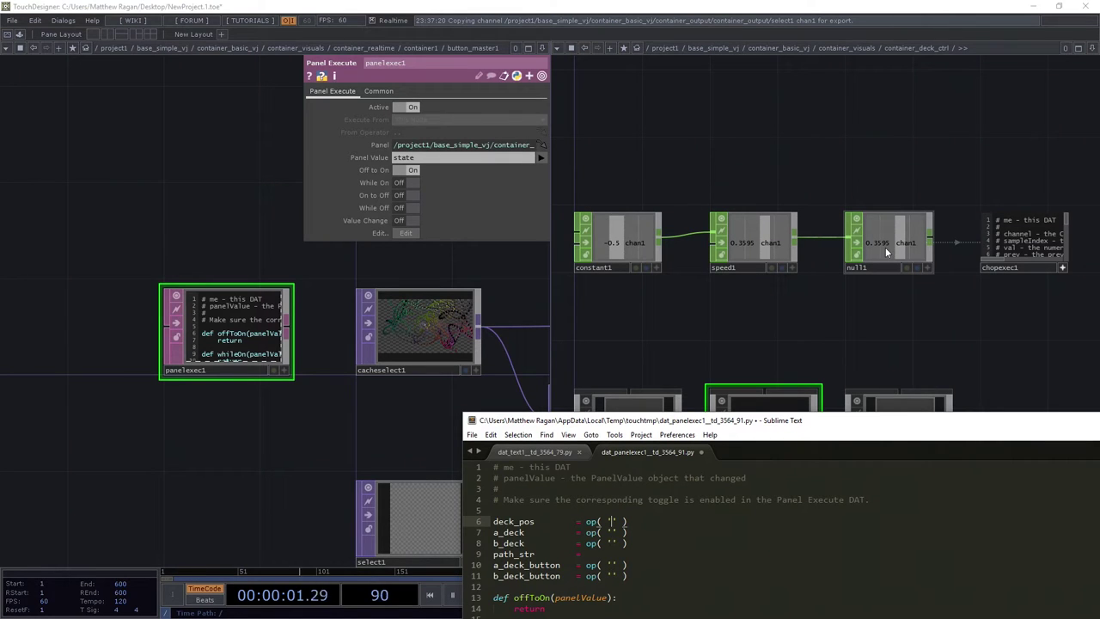
double_click(181, 218)
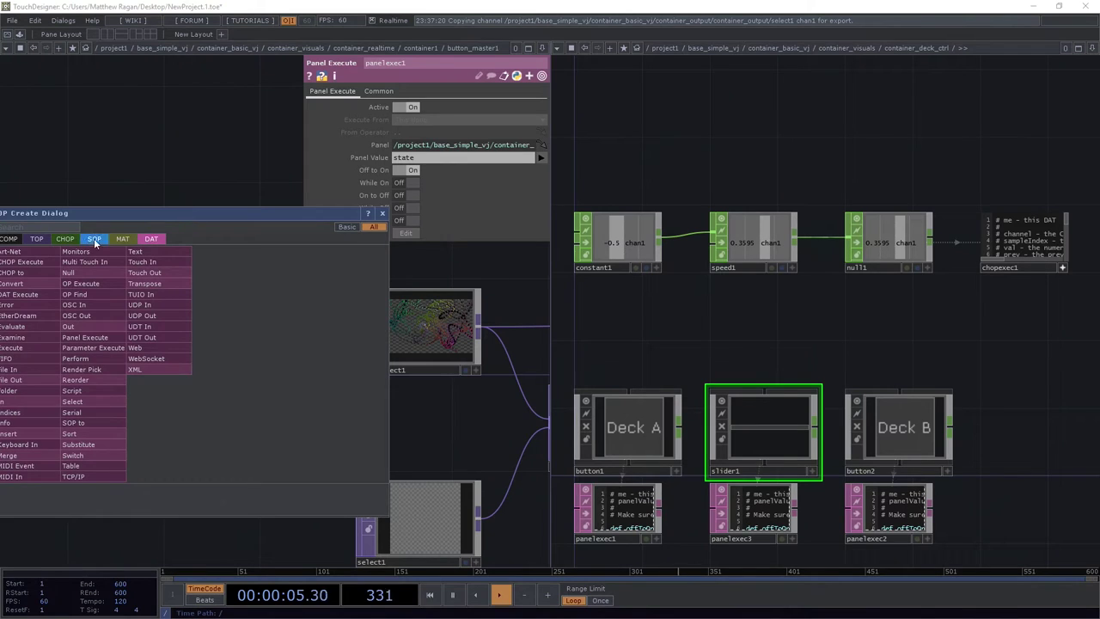
click(61, 239)
text(se)
drag(139, 223, 232, 308)
click(301, 378)
click(218, 150)
- Point the new Select CHOP at null1 in container_deck_ctrl with a relative path, and copy that path
scroll(226, 219, up, 3)
drag(922, 240, 278, 229)
click(309, 222)
scroll(279, 207, up, 2)
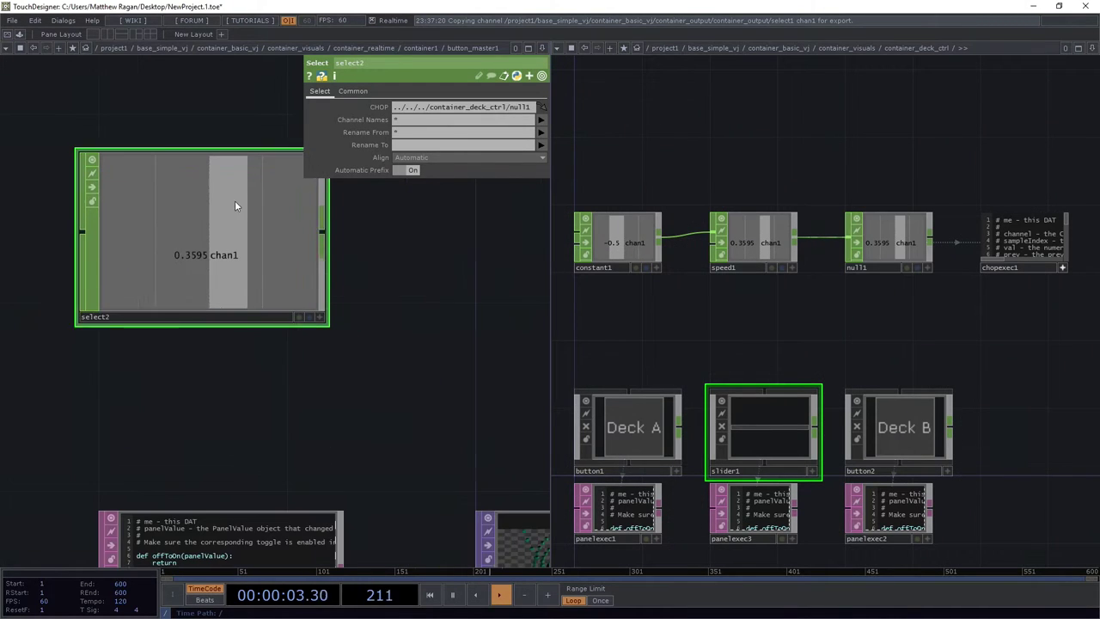
drag(303, 123, 153, 123)
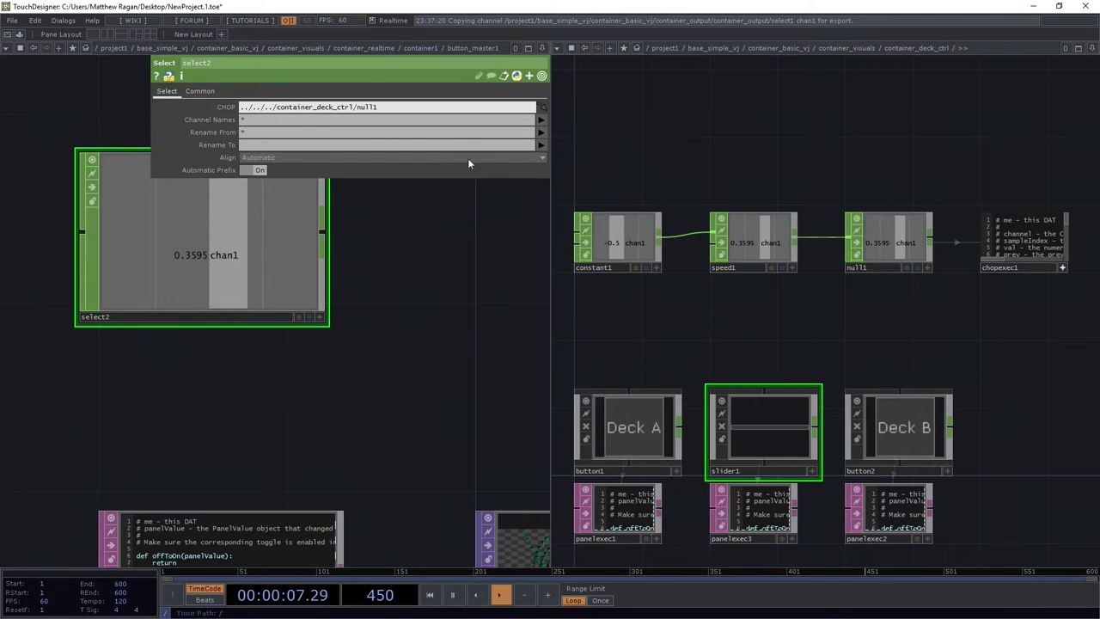
click(396, 112)
key(ctrl+c)
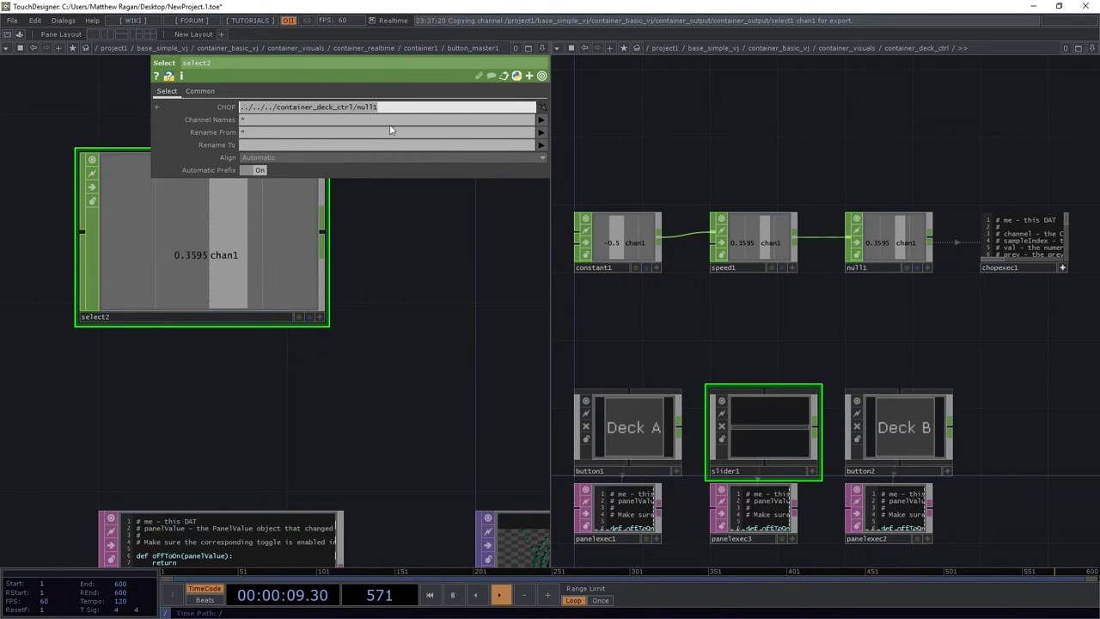
- In Sublime Text, fill deck_pos's op( ) call with the copied path '../../../container_deck_ctrl/null1'
key(alt+Tab)
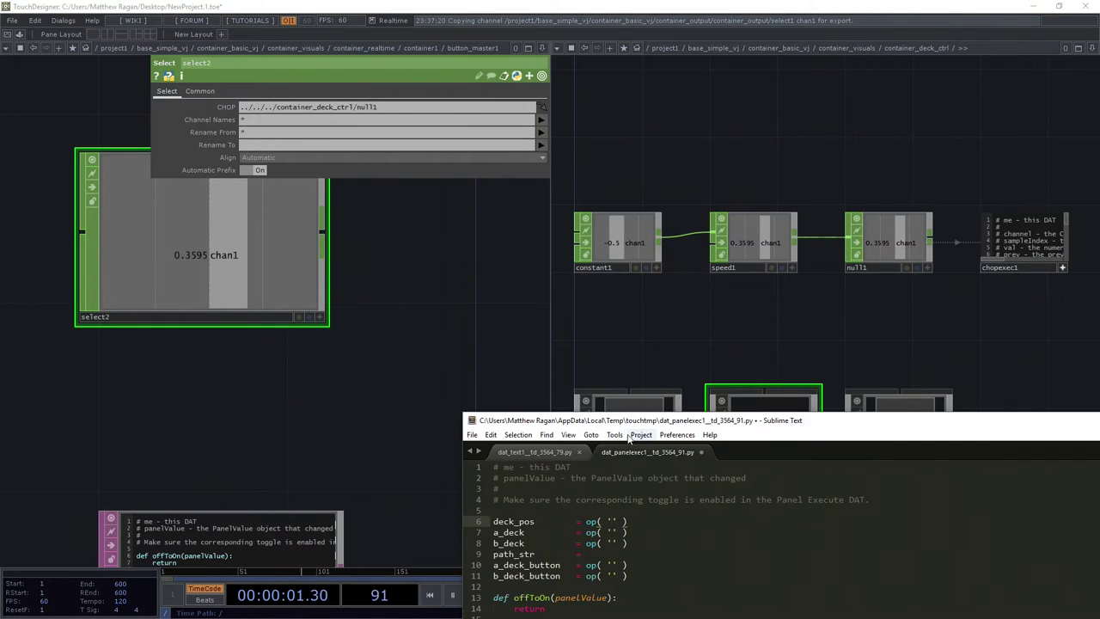
drag(628, 423, 1099, 168)
click(829, 170)
click(705, 111)
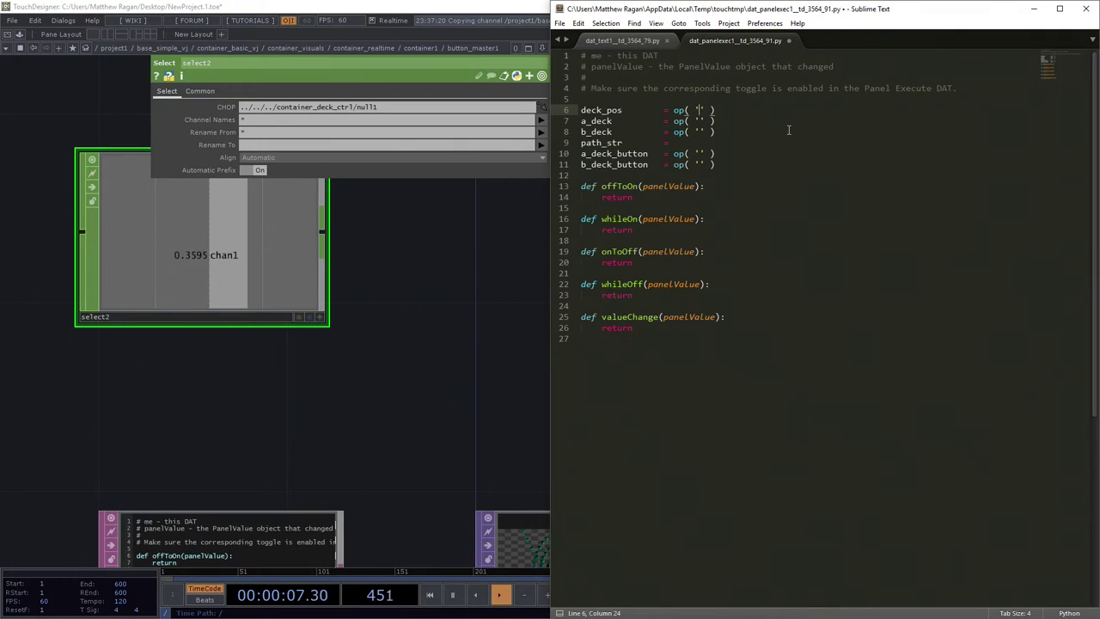
key(ctrl+v)
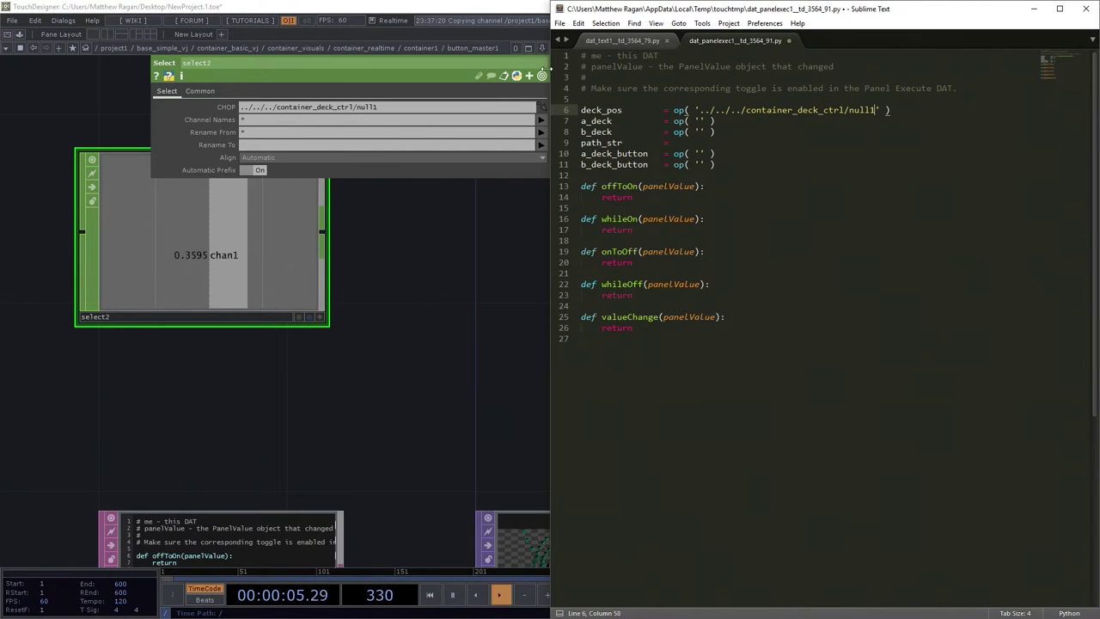
- Place the cursor between a_deck's quotes, then open the network inside container_output/container_output in TouchDesigner's second network pane
click(656, 124)
drag(776, 10, 209, 225)
click(733, 181)
scroll(881, 300, down, 10)
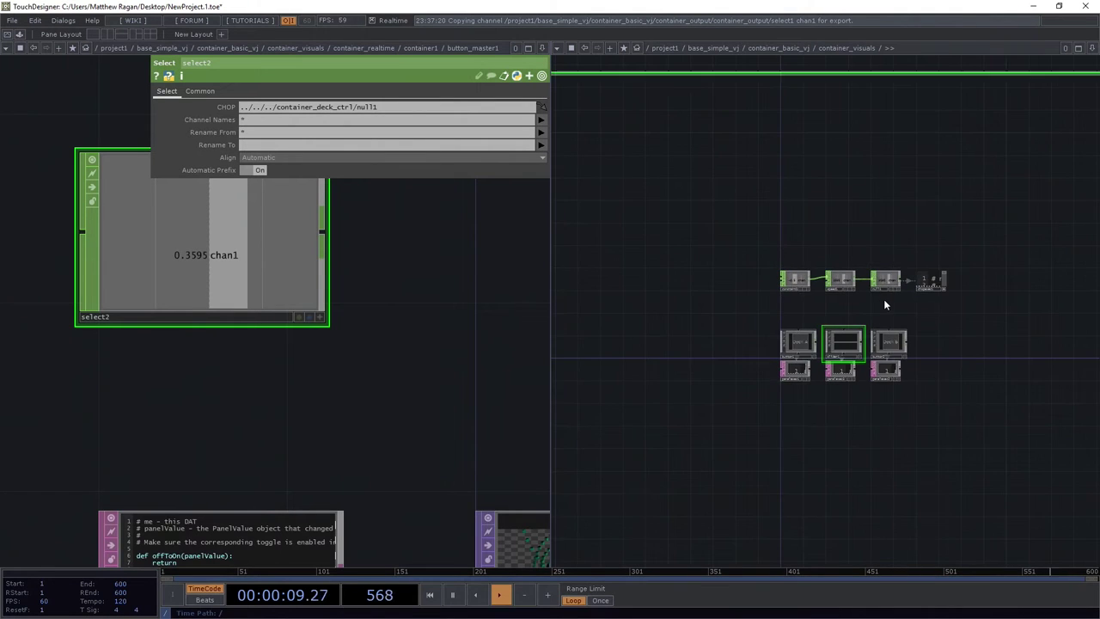
scroll(778, 429, down, 6)
scroll(693, 285, up, 8)
scroll(806, 374, up, 6)
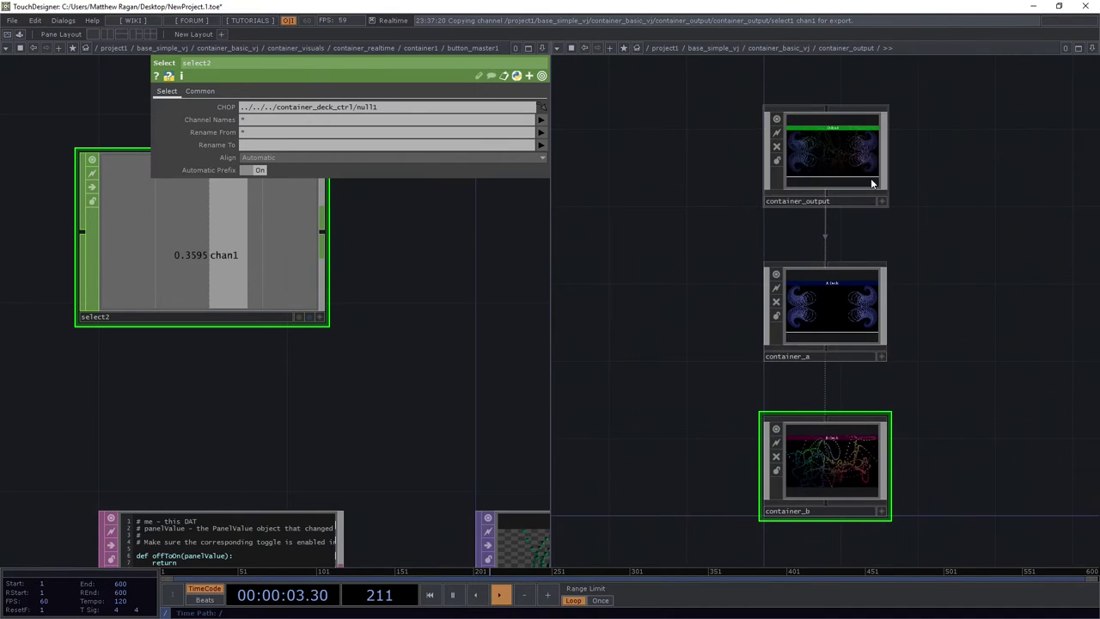
scroll(868, 172, up, 6)
scroll(829, 144, down, 8)
scroll(765, 258, up, 1)
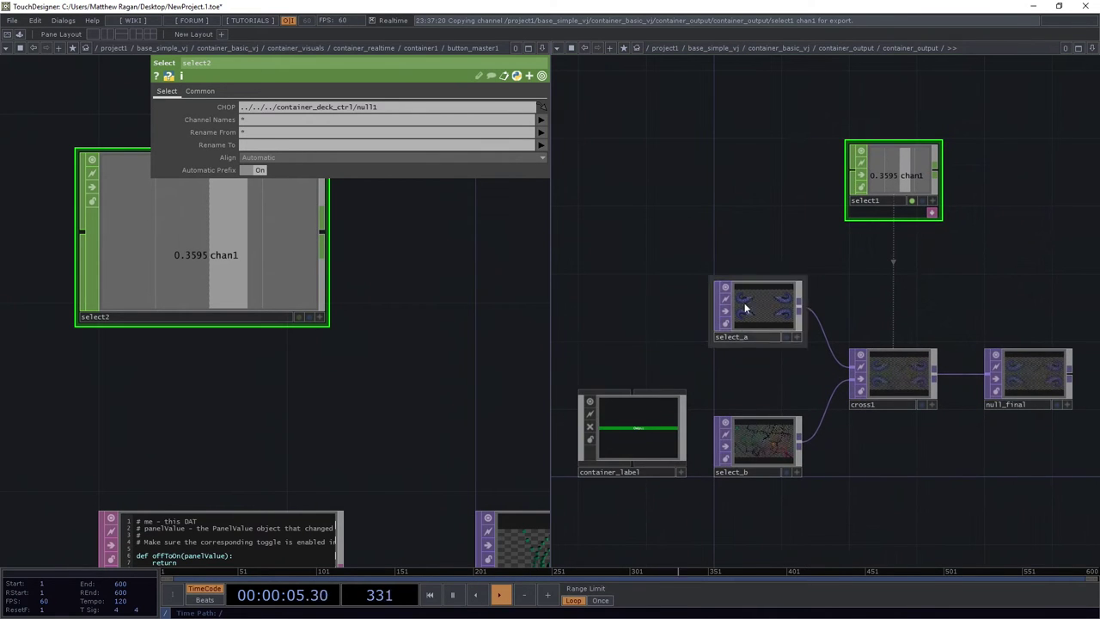
- Delete the temporary Select CHOP from the button_master1 network and add a Select TOP in its place
scroll(381, 355, down, 3)
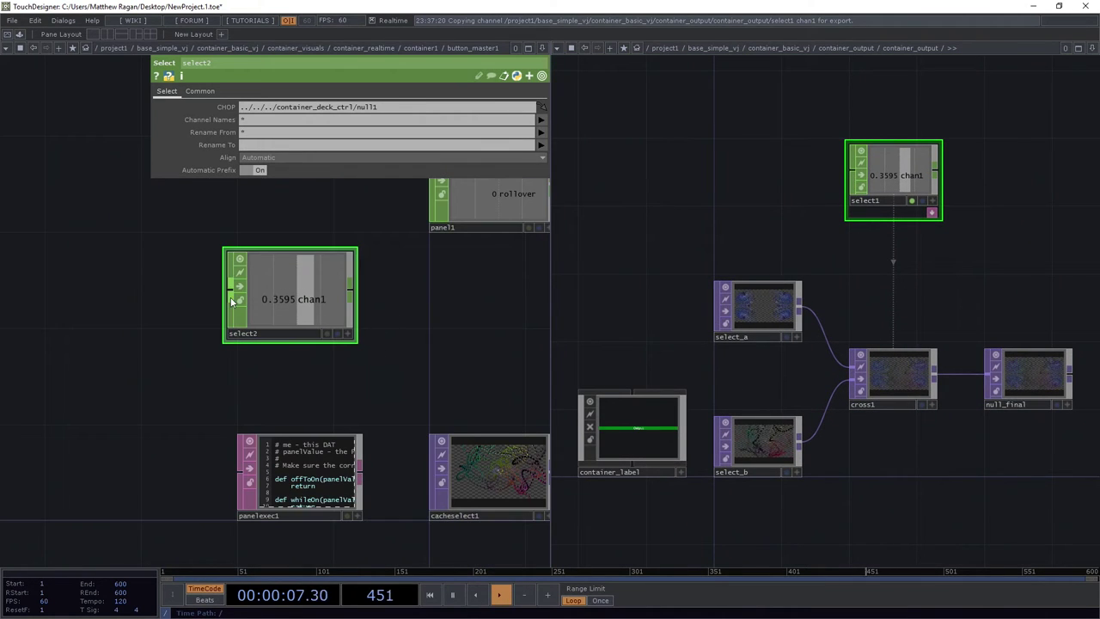
key(Delete)
key(Tab)
text(se)
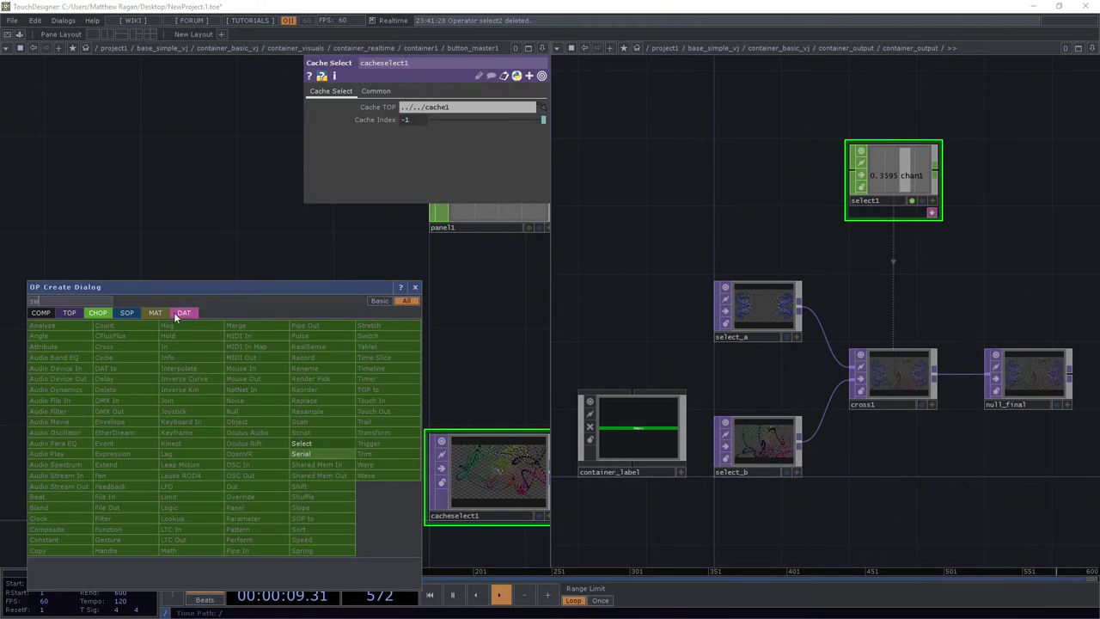
click(70, 312)
key(Return)
click(255, 286)
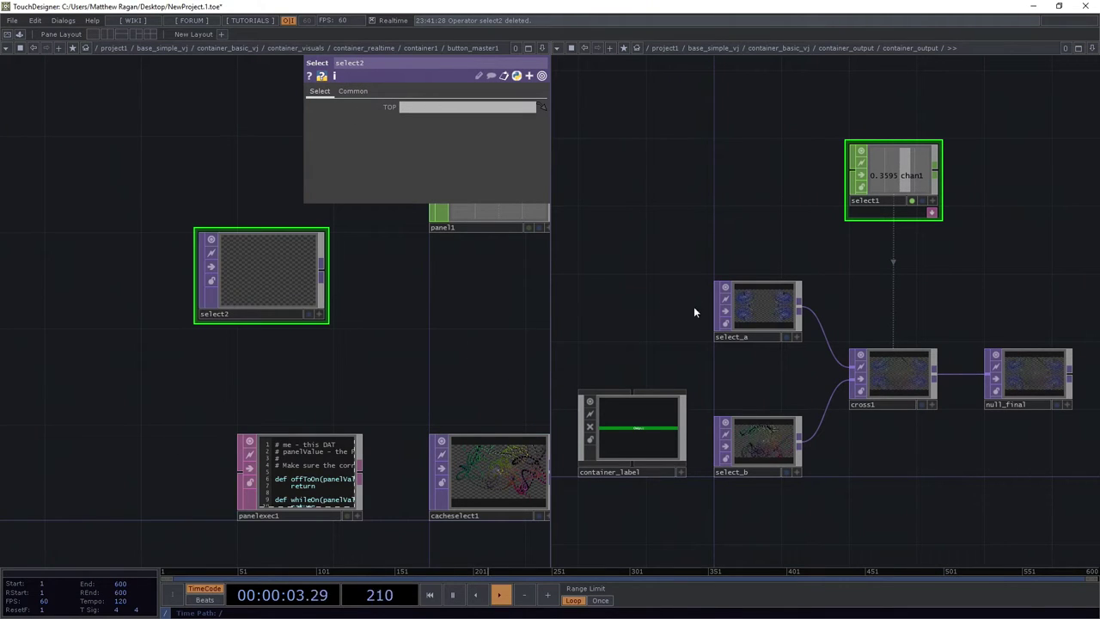
- Point the Select TOP at select_a in container_output with a relative path, and copy that path
drag(720, 312, 296, 258)
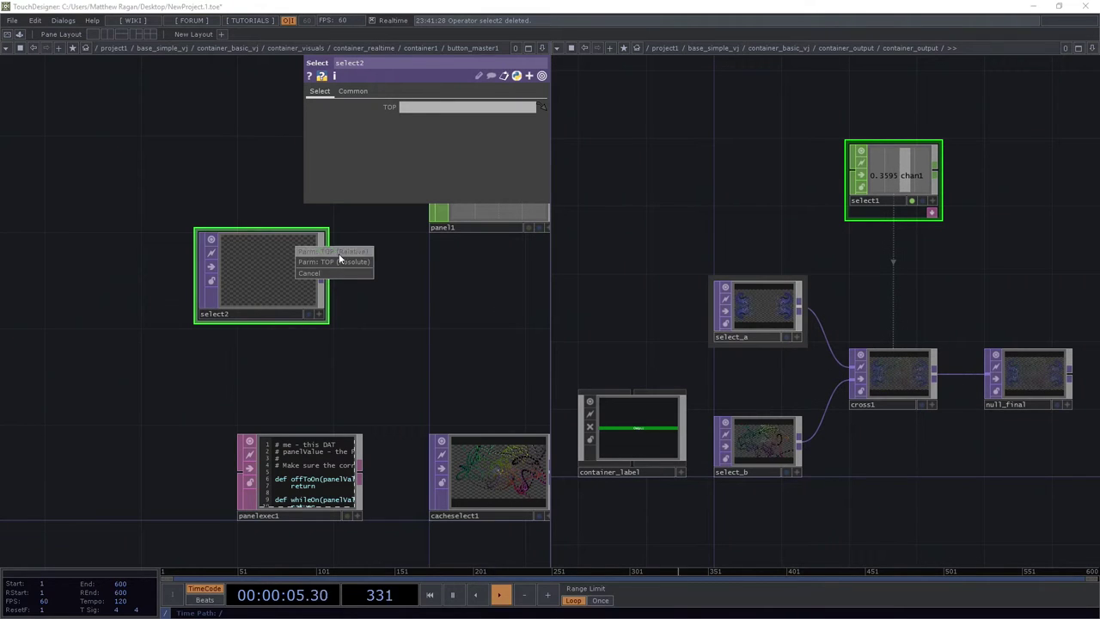
click(339, 255)
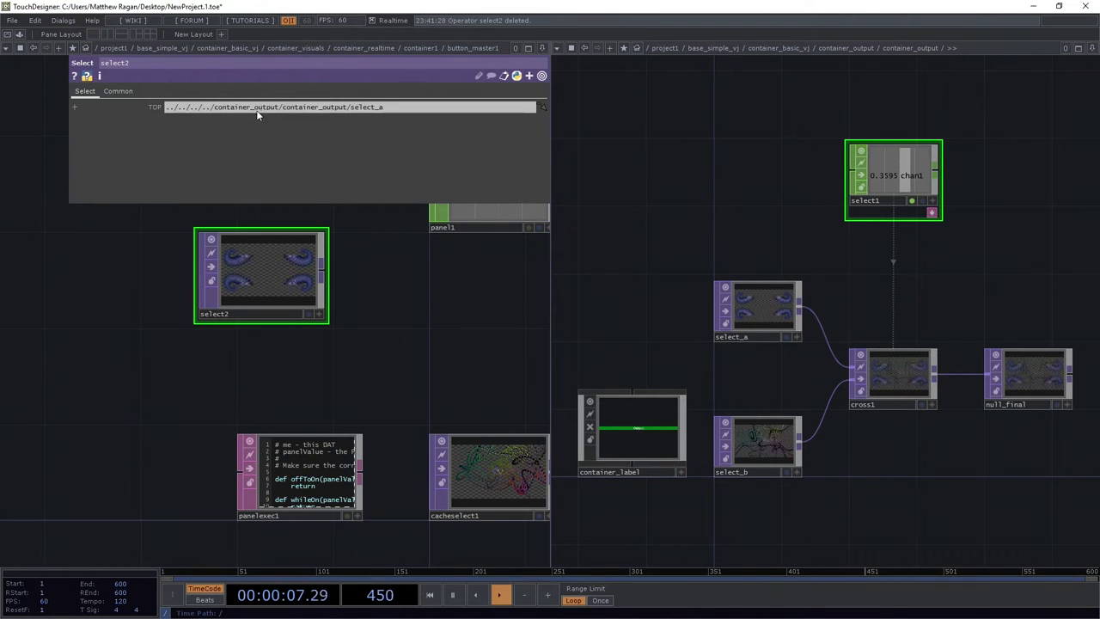
click(251, 109)
drag(187, 108, 154, 120)
key(ctrl+c)
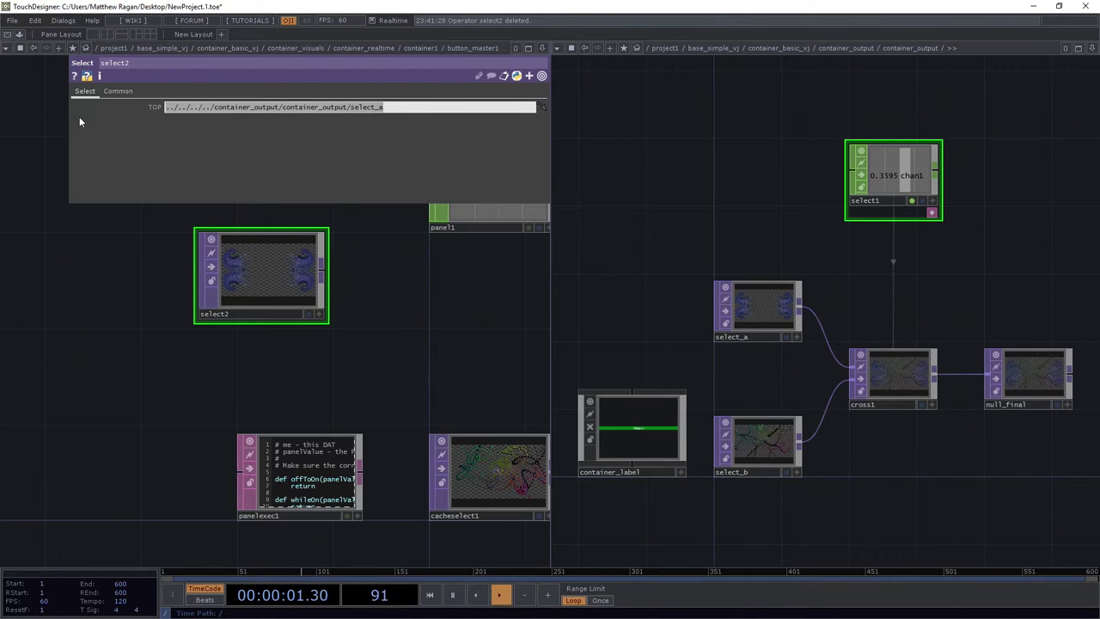
- In Sublime Text, set a_deck's path to '../../../../container_output/container_output/select_a' and b_deck's to the same path ending in select_b
key(alt+Tab)
drag(222, 230, 1099, 146)
click(937, 321)
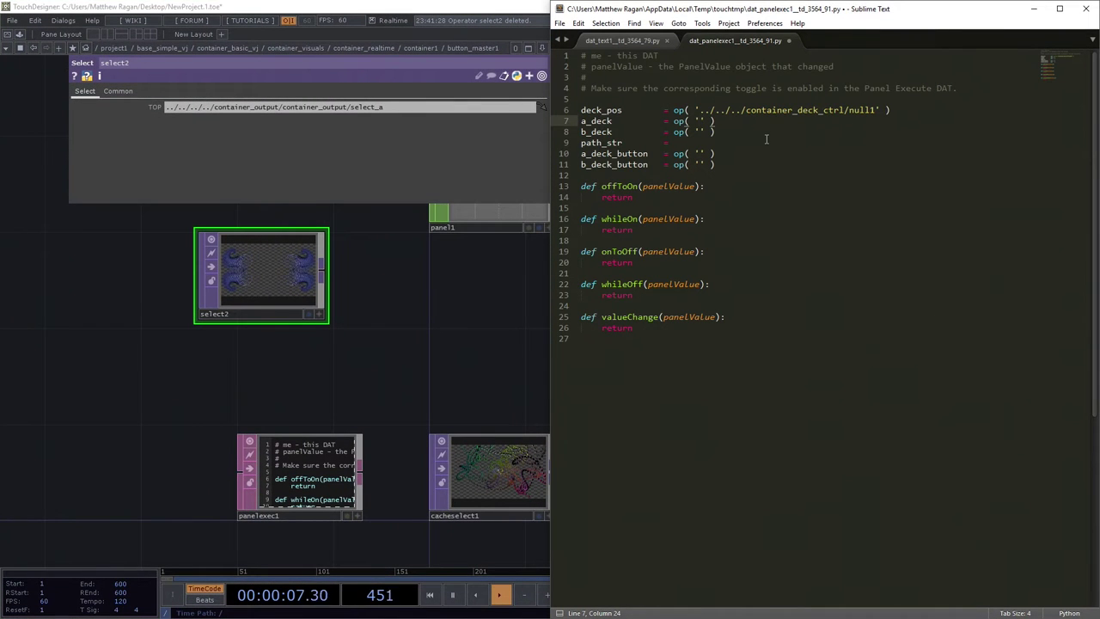
key(ctrl+v)
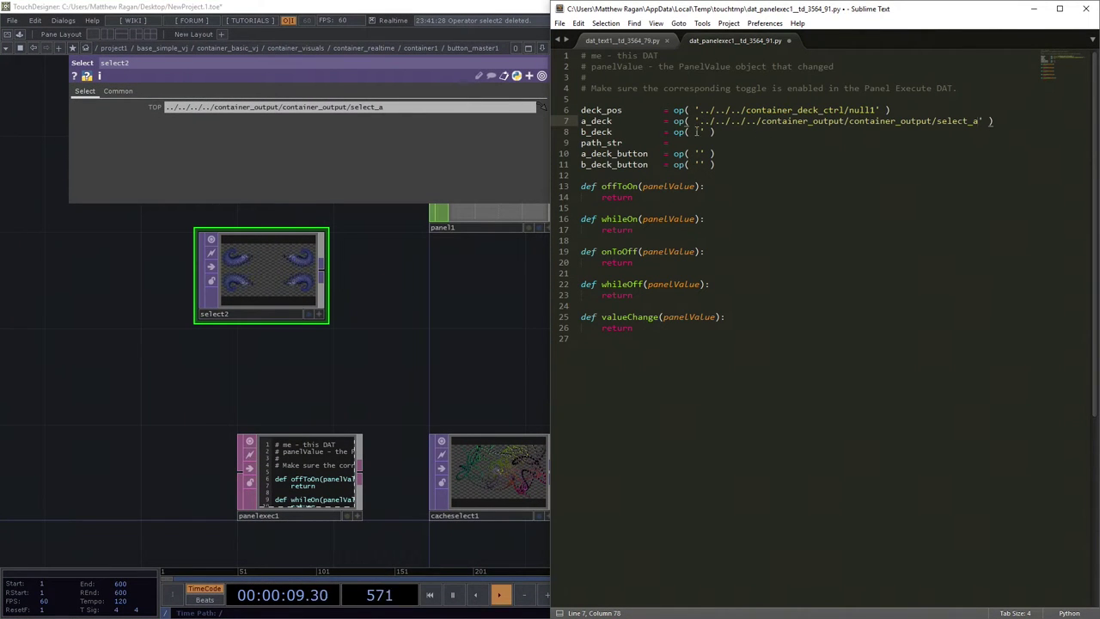
click(703, 131)
key(ctrl+v)
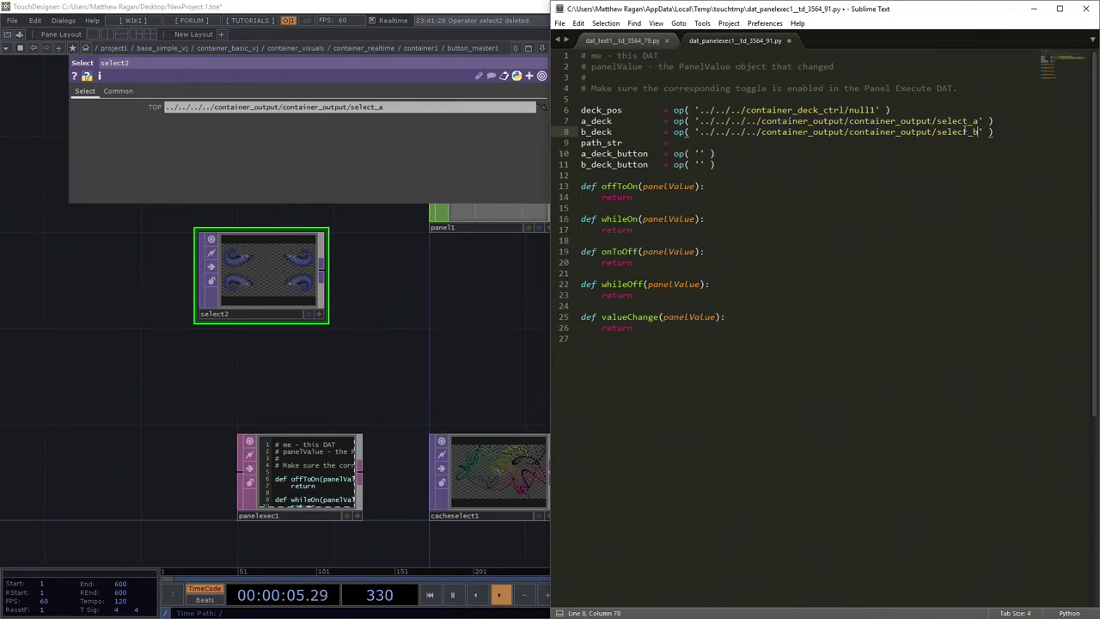
- Place the cursor between a_deck_button's quotes, then in TouchDesigner delete the temporary Select TOP and open container_deck_ctrl in the second network pane
click(710, 153)
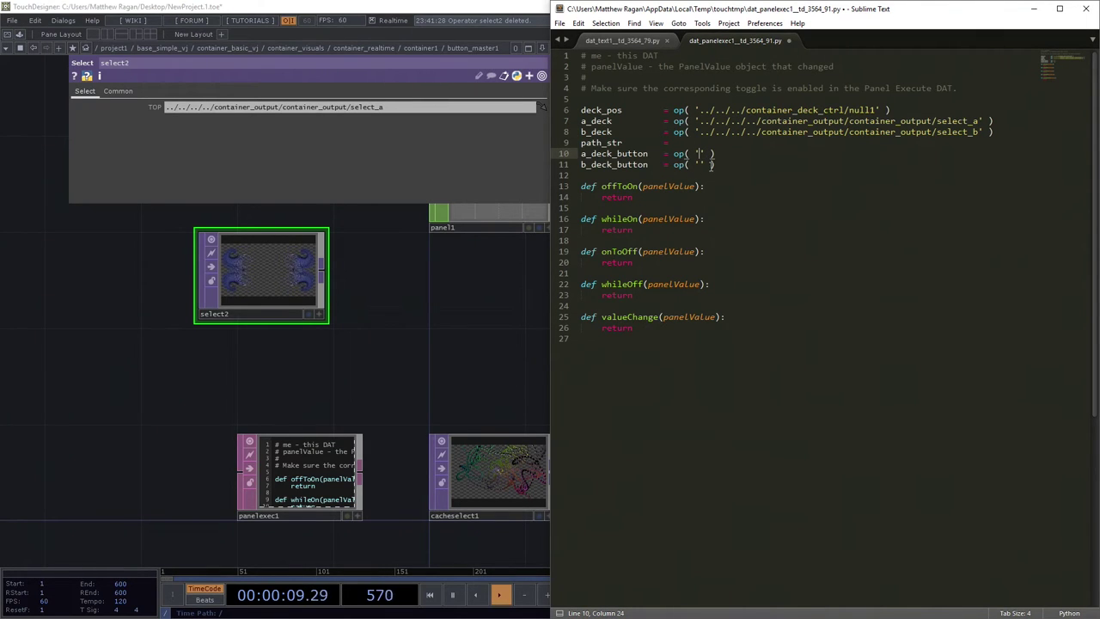
click(351, 304)
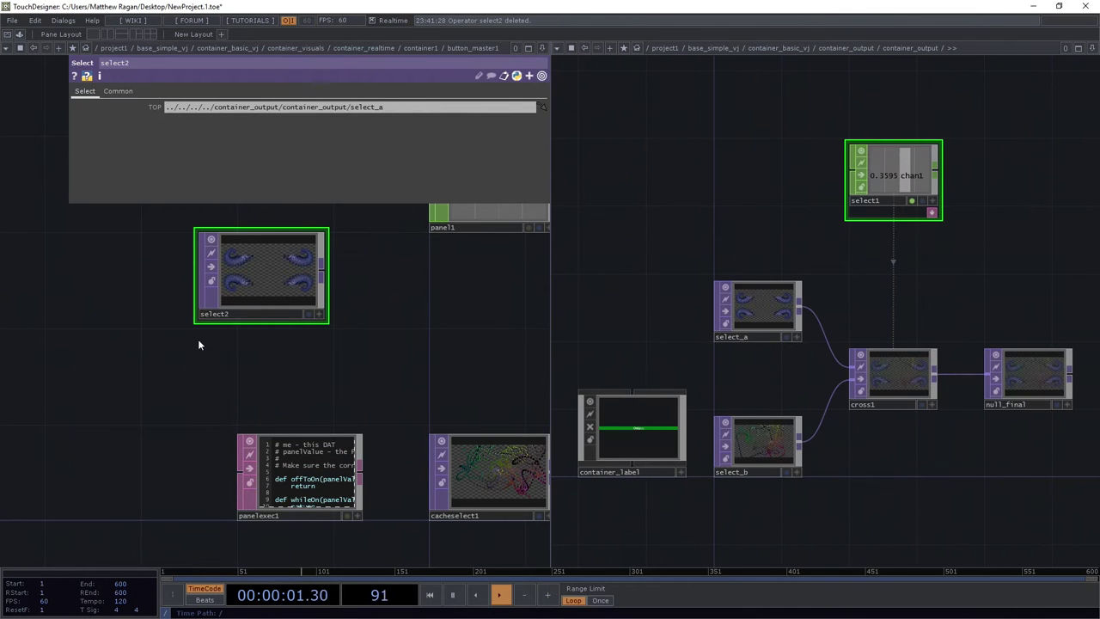
key(Delete)
scroll(658, 213, down, 8)
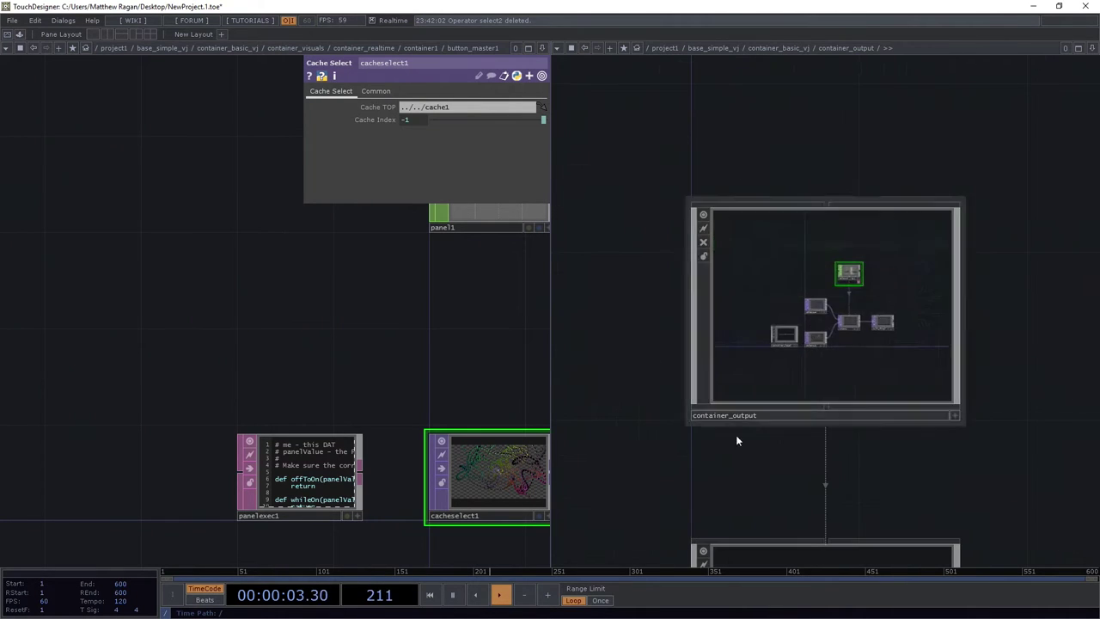
scroll(679, 258, down, 5)
scroll(683, 269, up, 10)
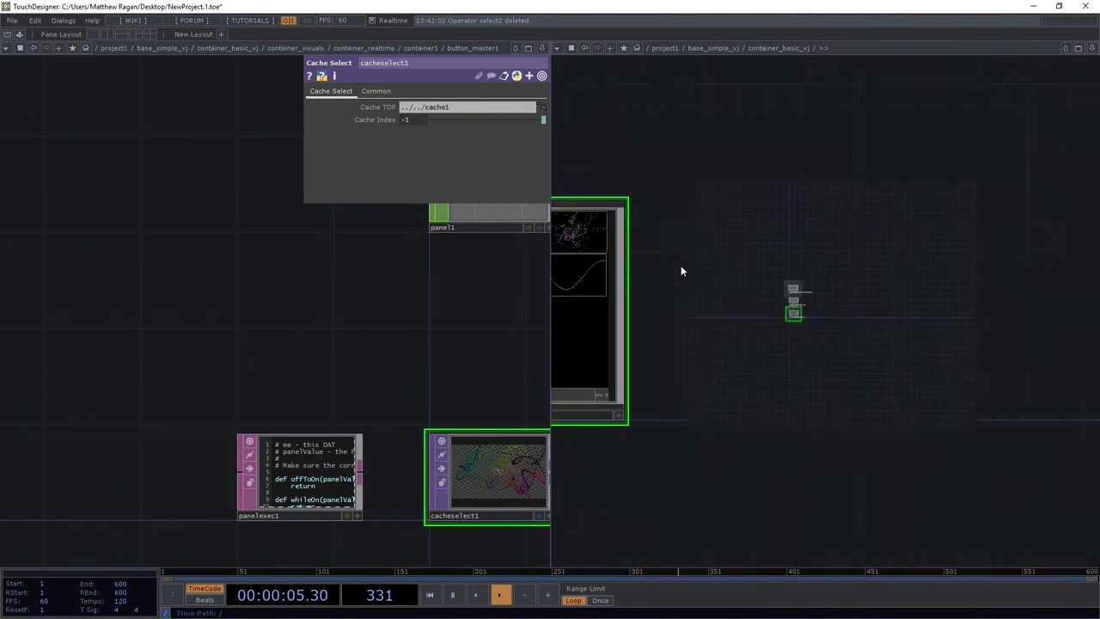
scroll(770, 310, up, 6)
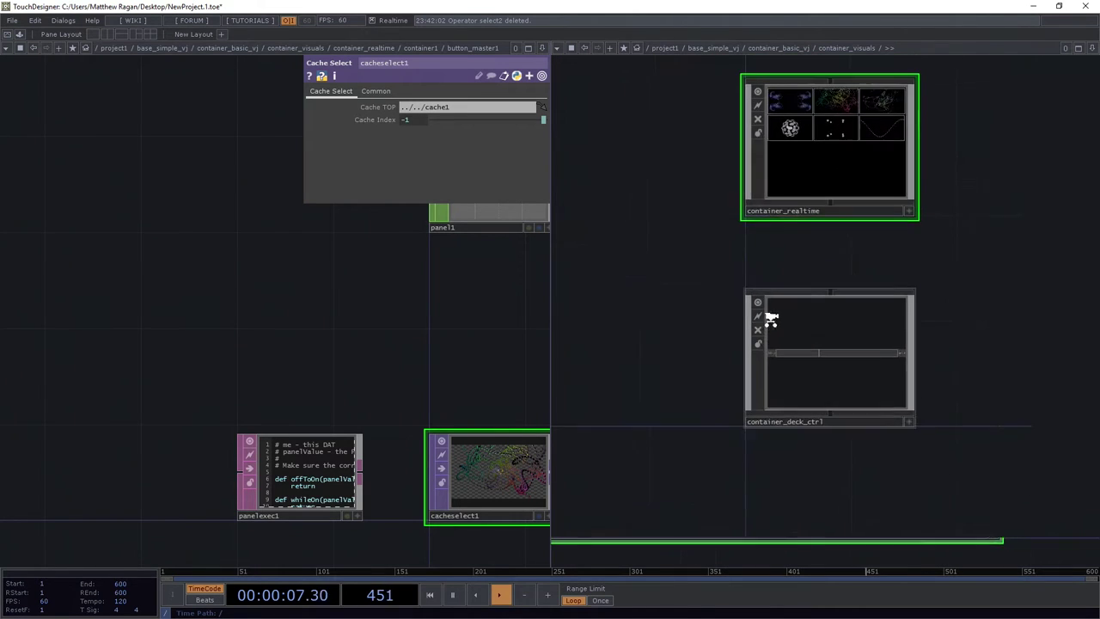
scroll(840, 443, up, 5)
- Add a Select COMP to the button_master1 network above panelexec1
key(Tab)
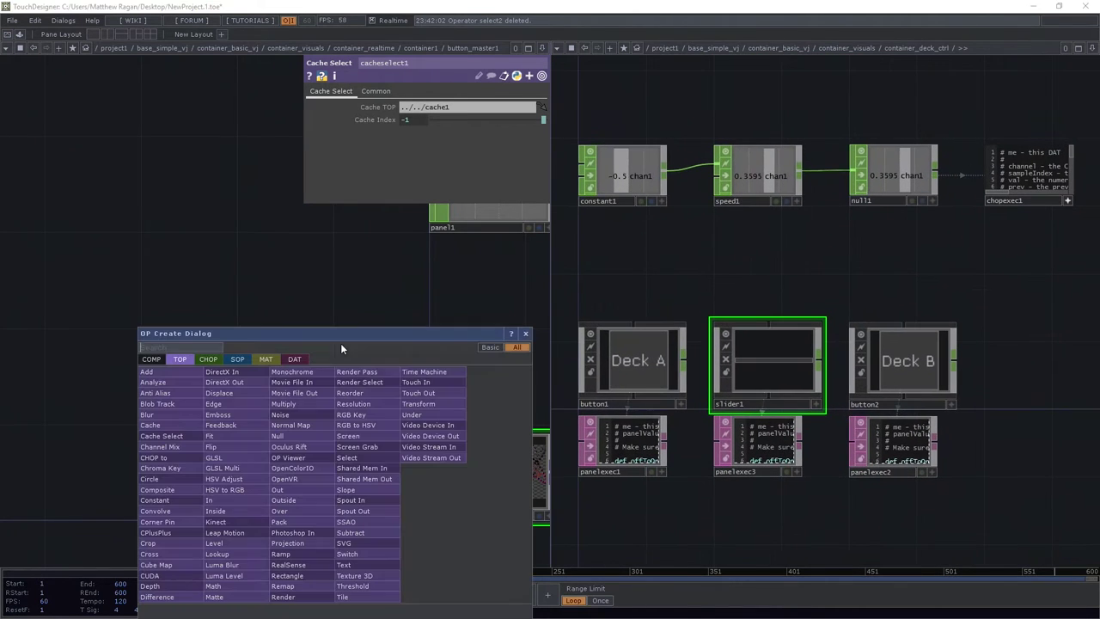
click(151, 359)
click(216, 436)
click(197, 281)
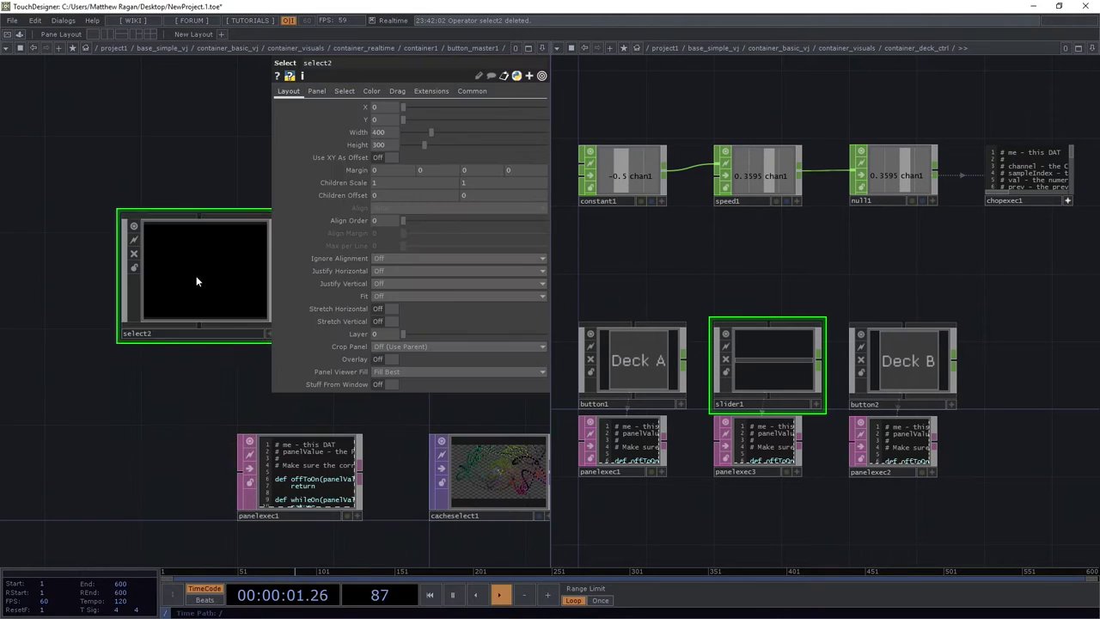
- Set the Select COMP's Select Panel to the Deck A button (button1) as a relative path, and copy that path
drag(593, 359, 227, 273)
drag(353, 101, 395, 106)
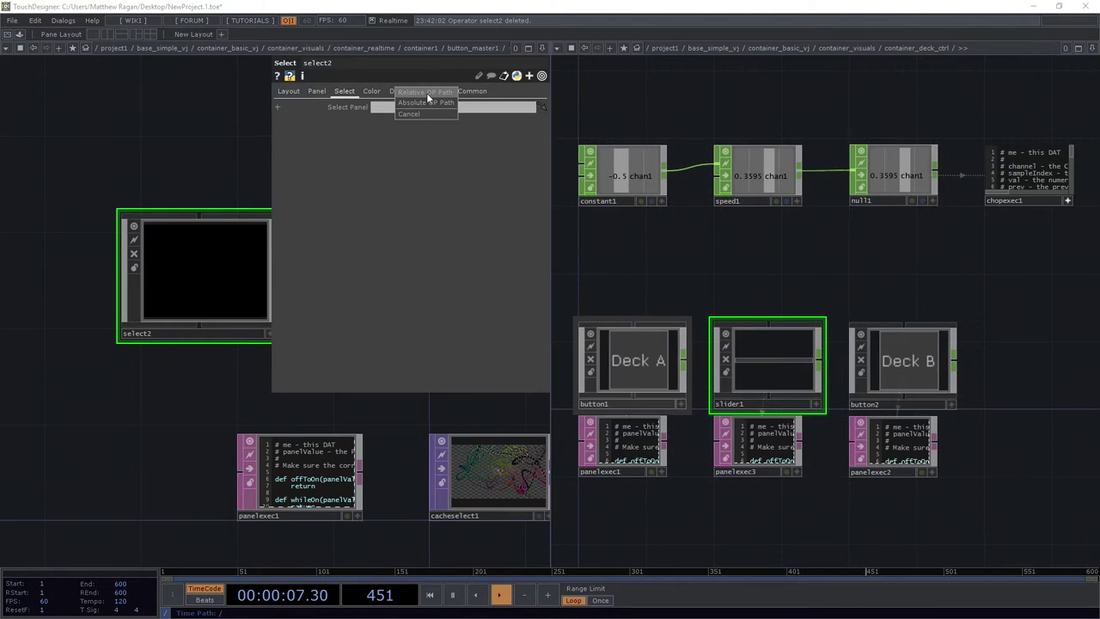
click(427, 92)
click(454, 108)
key(ctrl+c)
click(172, 343)
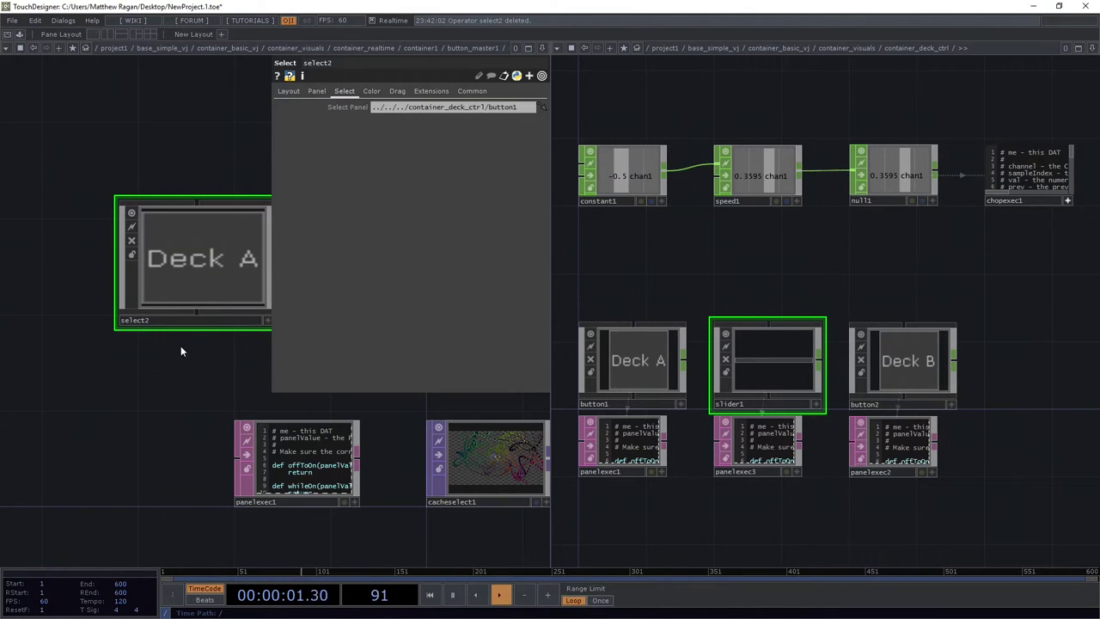
- In Sublime Text, set a_deck_button's path to '../../../container_deck_ctrl/button1' and b_deck_button's to the same path ending in button2, then return to TouchDesigner
key(alt+Tab)
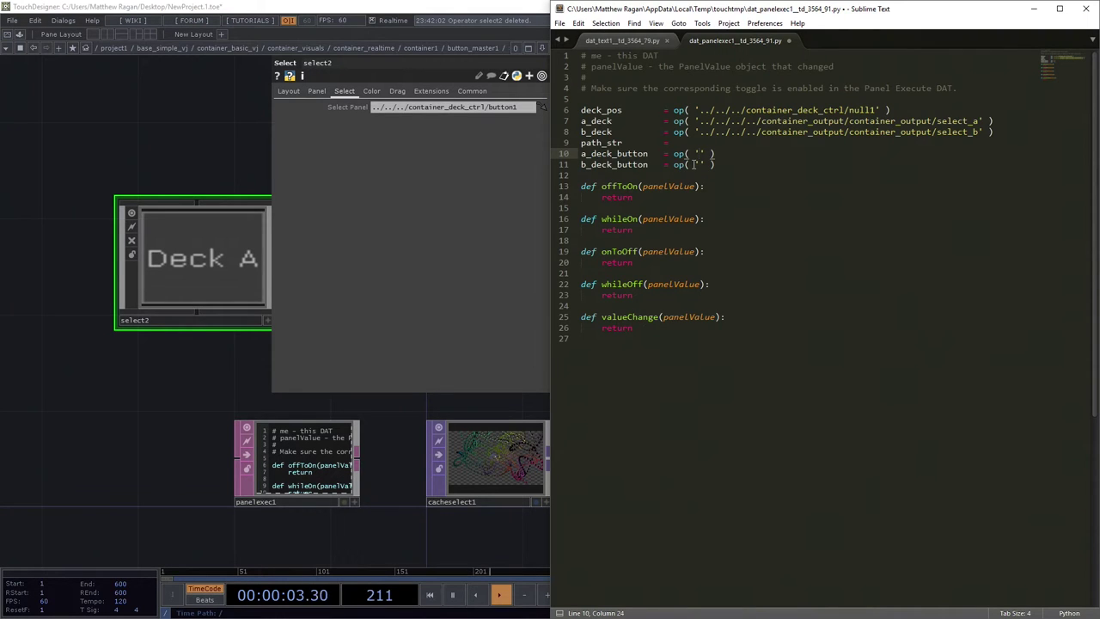
key(ctrl+v)
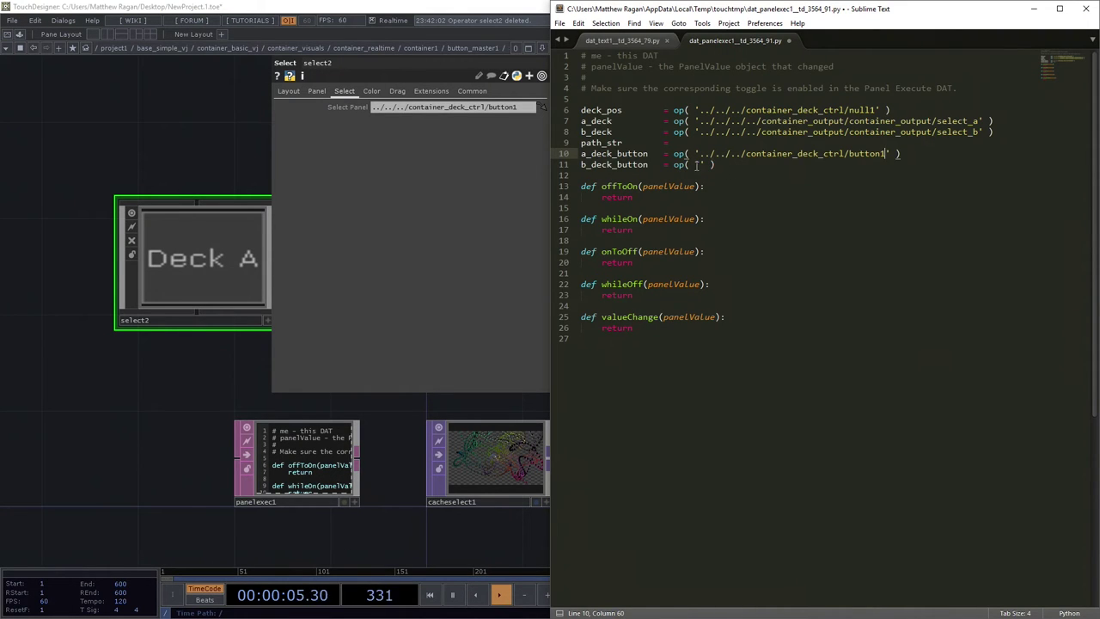
click(695, 165)
key(ctrl+v)
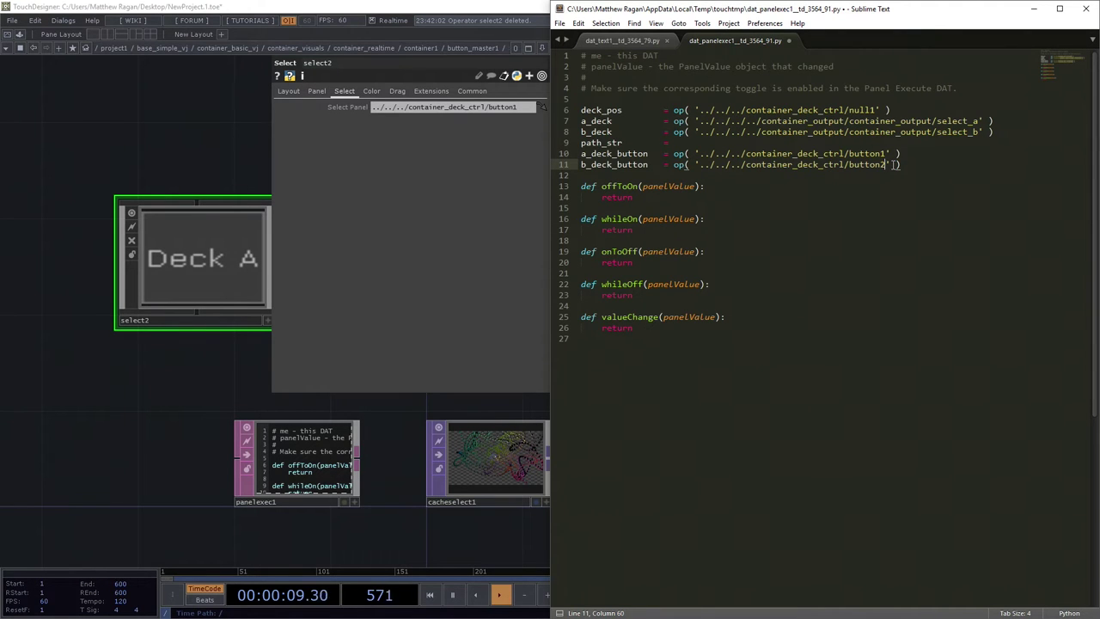
click(188, 415)
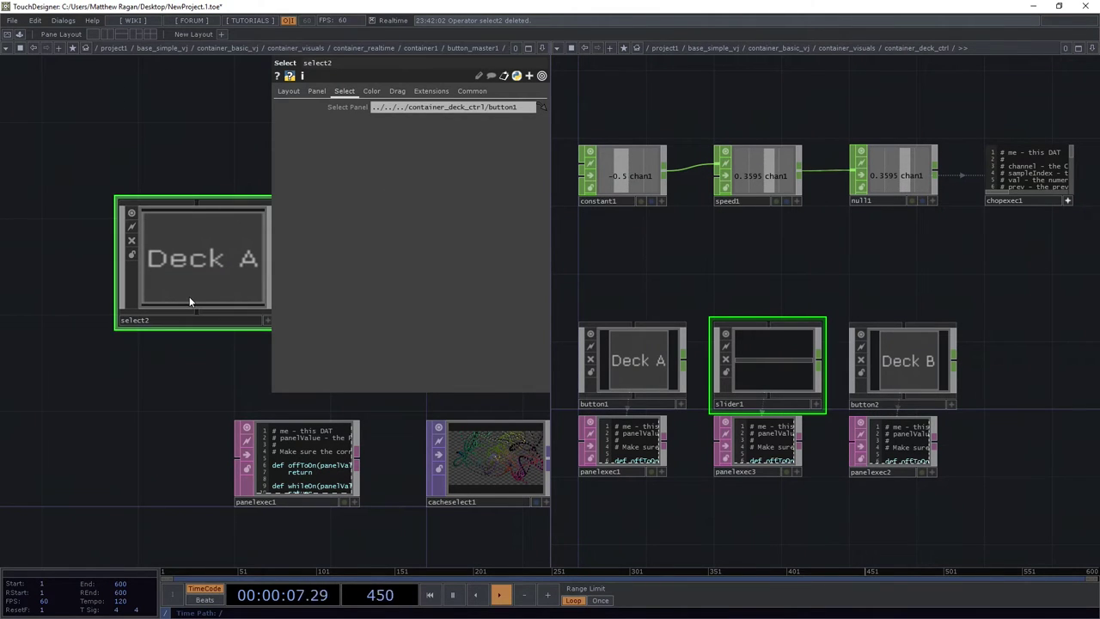
- Delete the temporary Select COMP, and place the cursor after path_str's equals sign in Sublime Text
key(Delete)
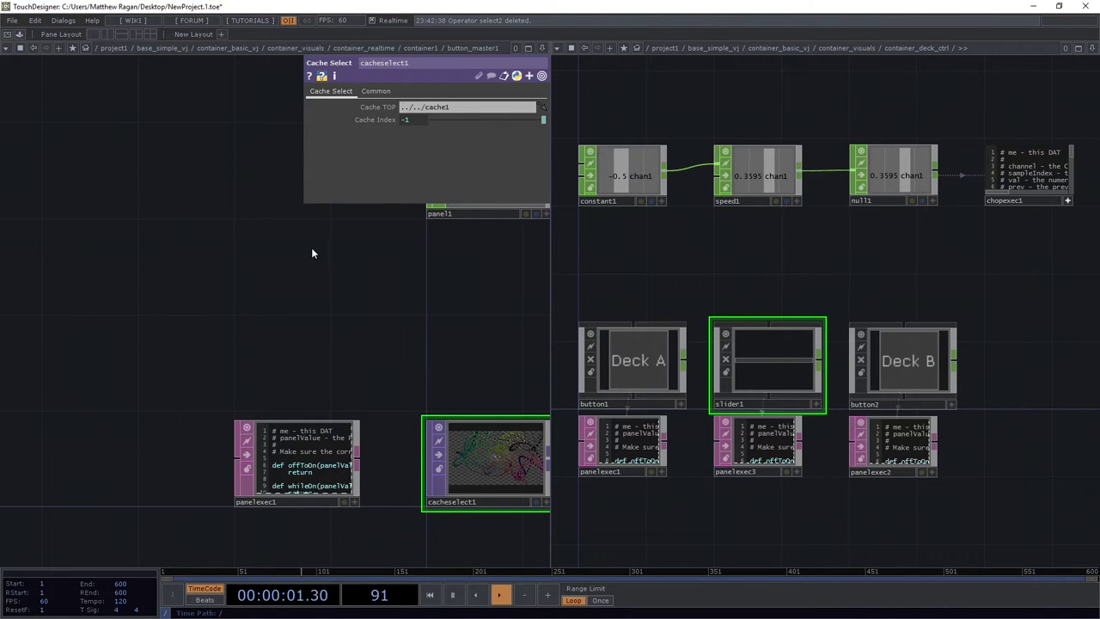
drag(483, 303, 240, 254)
key(alt+Tab)
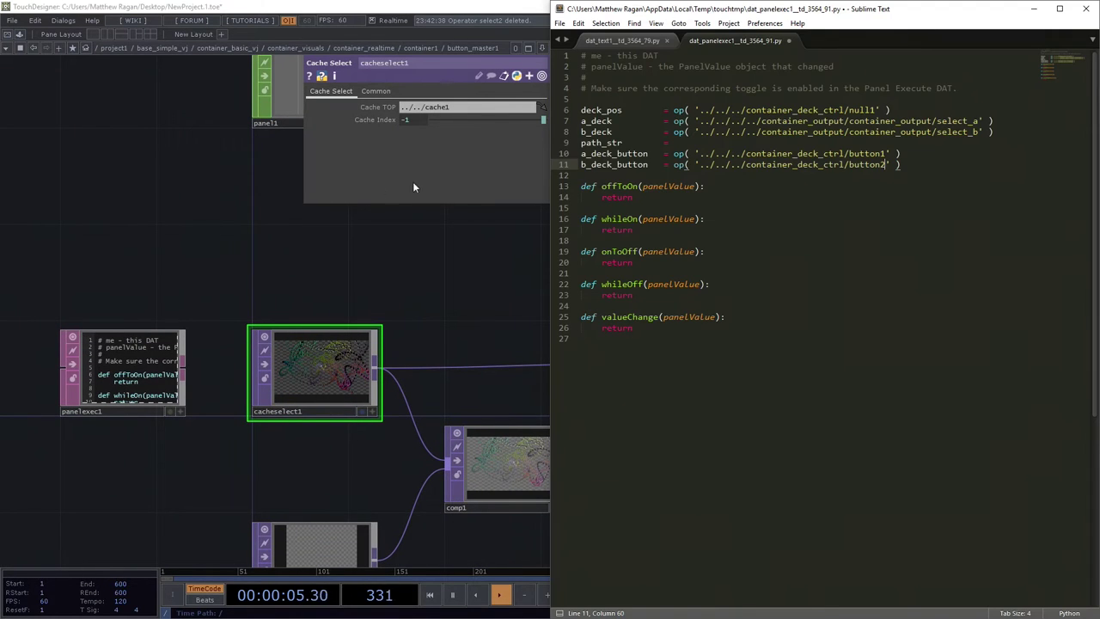
click(721, 132)
click(719, 144)
- In TouchDesigner's second network pane, open the inner container_output network and show select_a's parameters wide enough to read its full TOP path
key(alt+Tab)
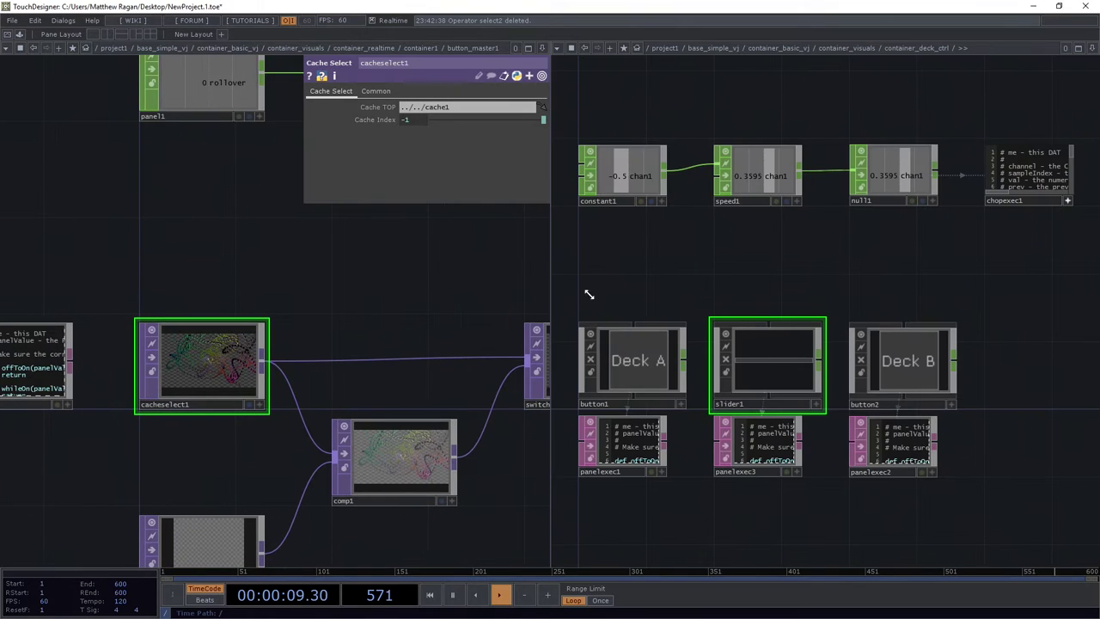
scroll(723, 251, down, 8)
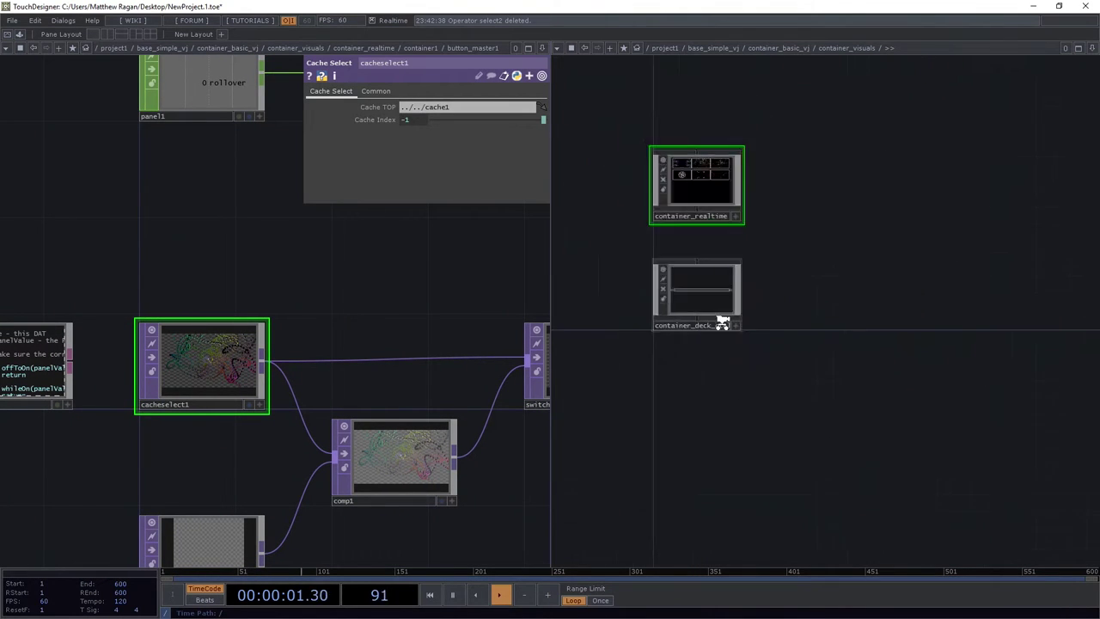
scroll(722, 321, up, 3)
drag(787, 484, 528, 436)
scroll(879, 281, up, 4)
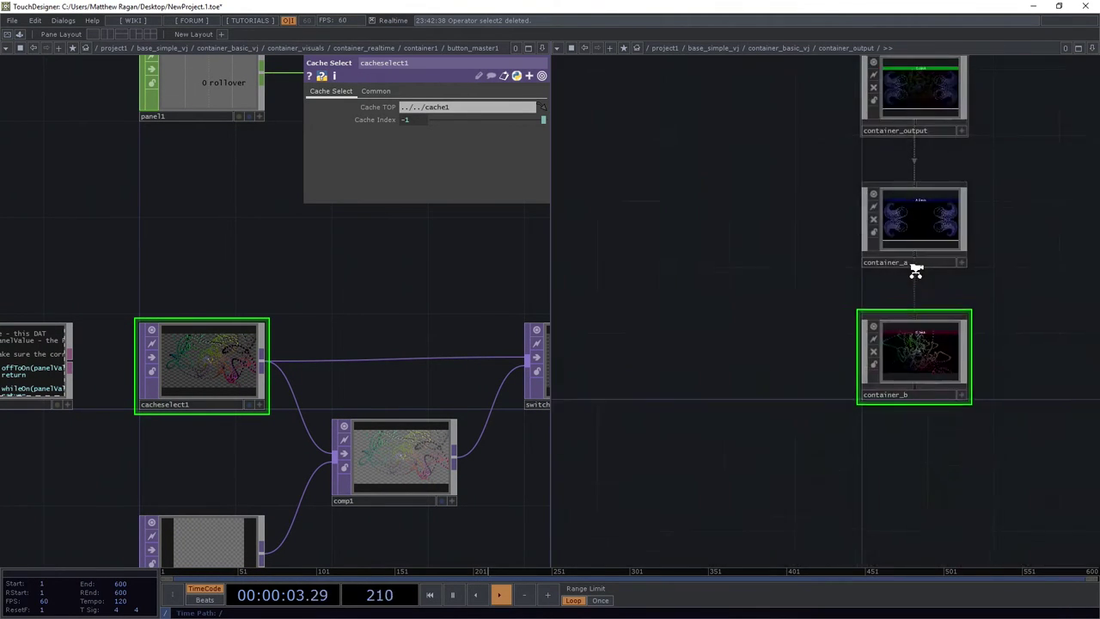
scroll(825, 147, up, 8)
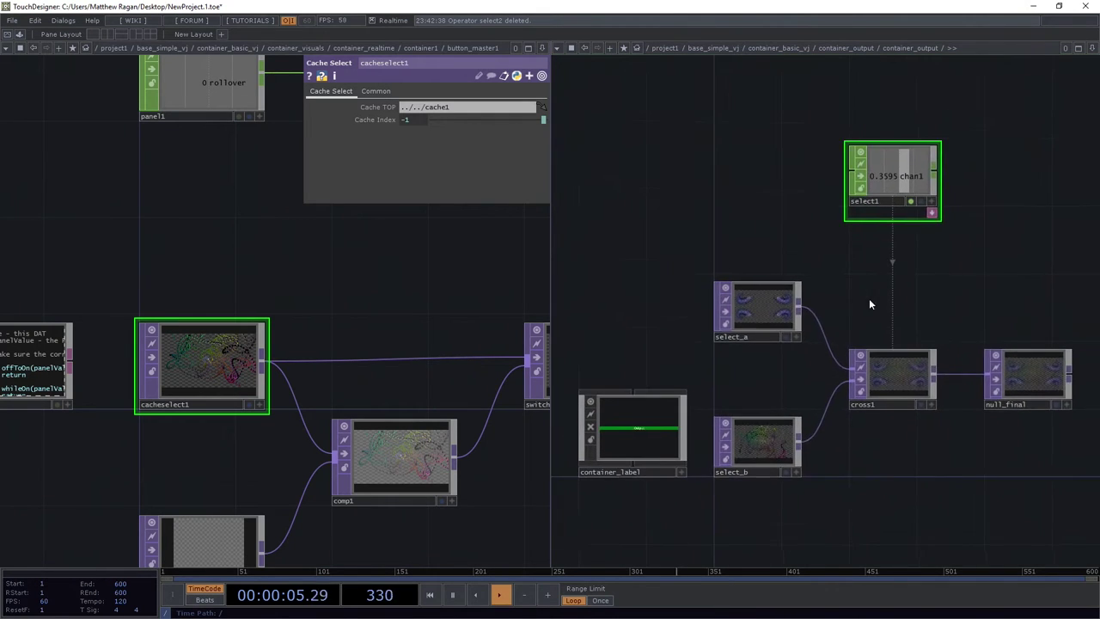
scroll(783, 295, up, 2)
click(775, 195)
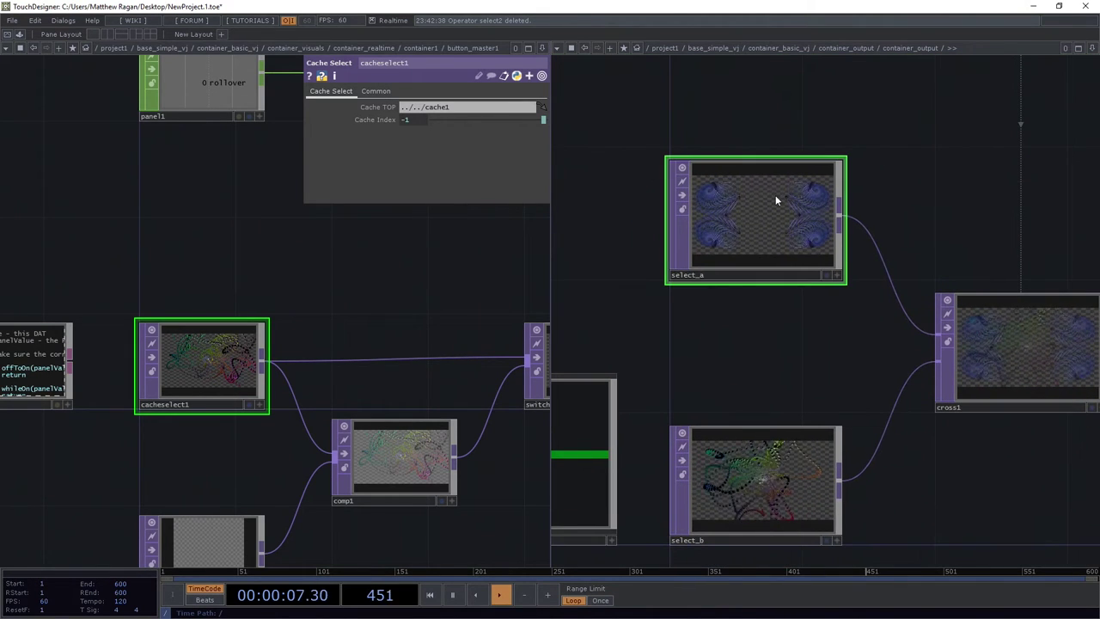
key(p)
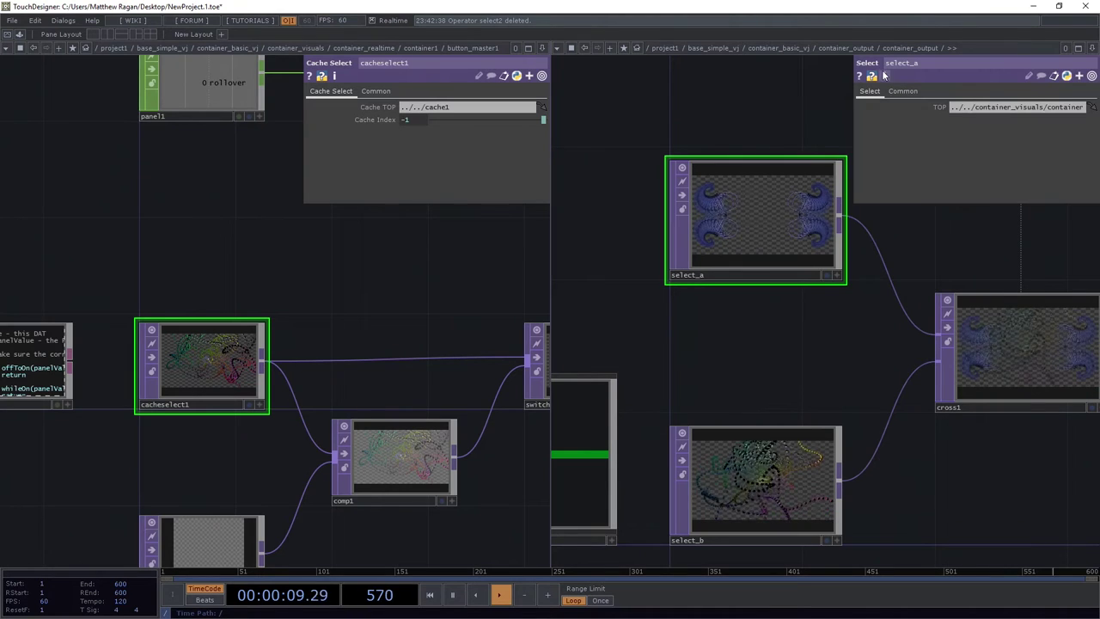
drag(852, 102, 638, 103)
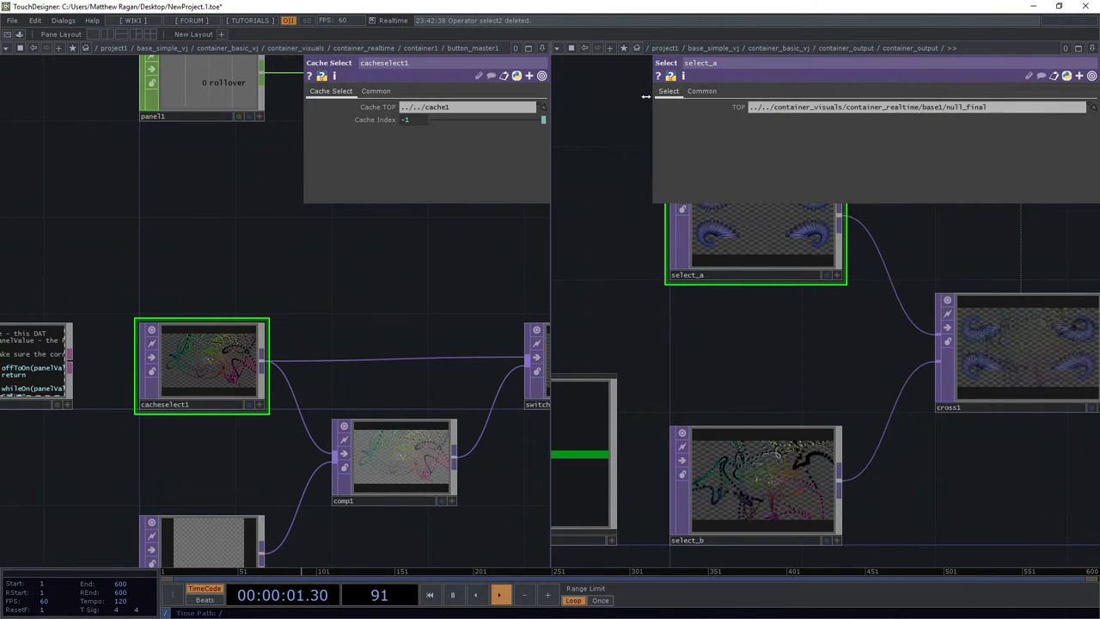
- Copy select_a's full TOP path, ../../container_visuals/container_realtime/base1/null_final
click(872, 106)
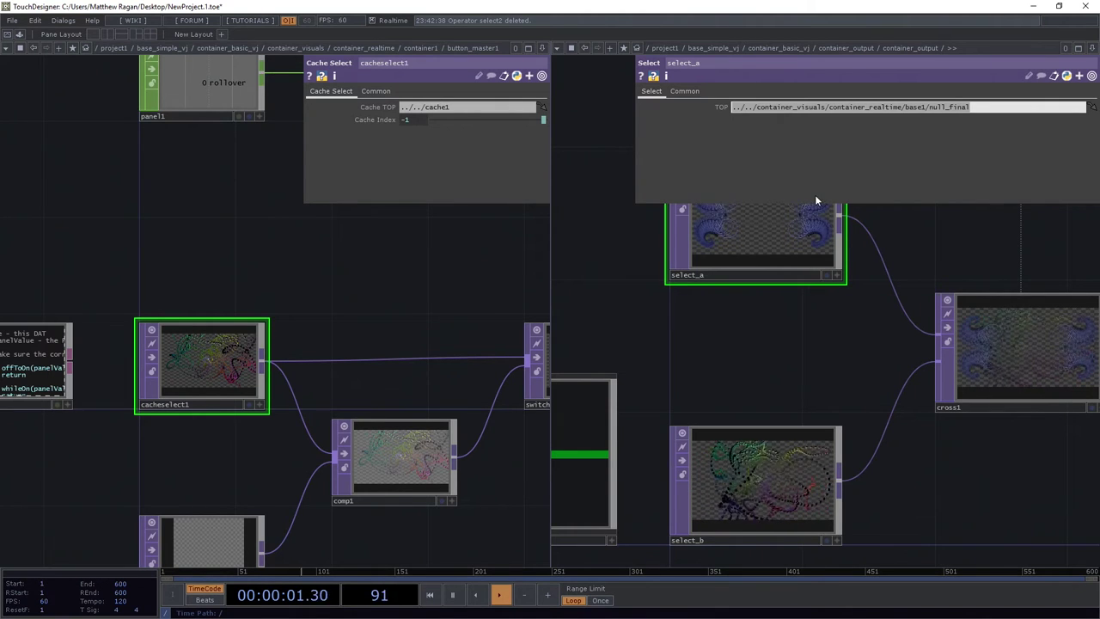
click(922, 108)
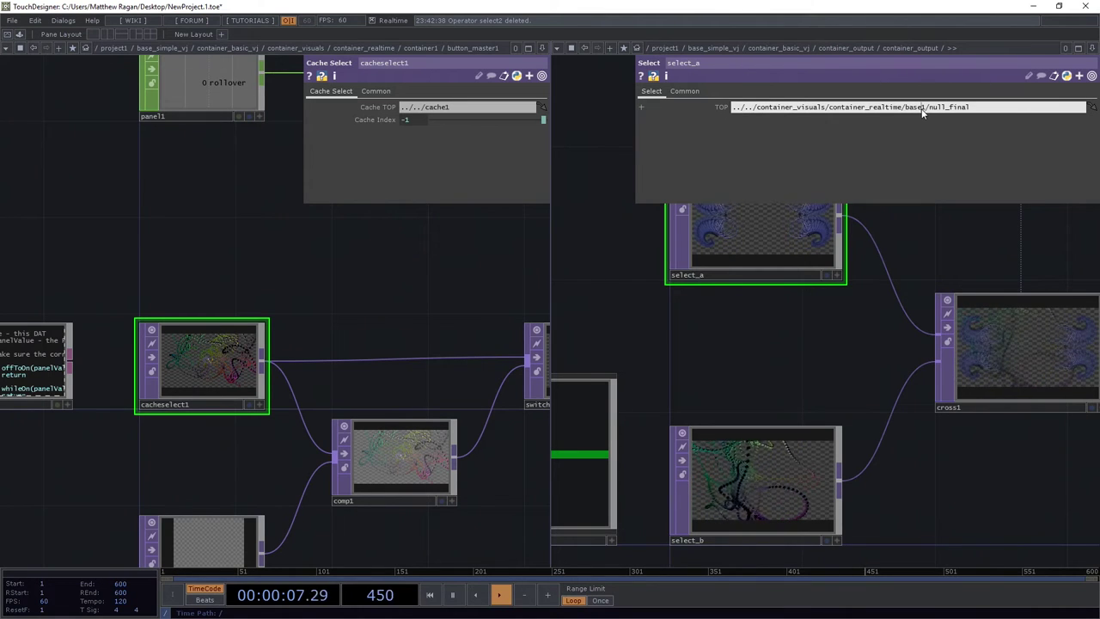
click(968, 109)
drag(963, 112, 732, 112)
key(ctrl+c)
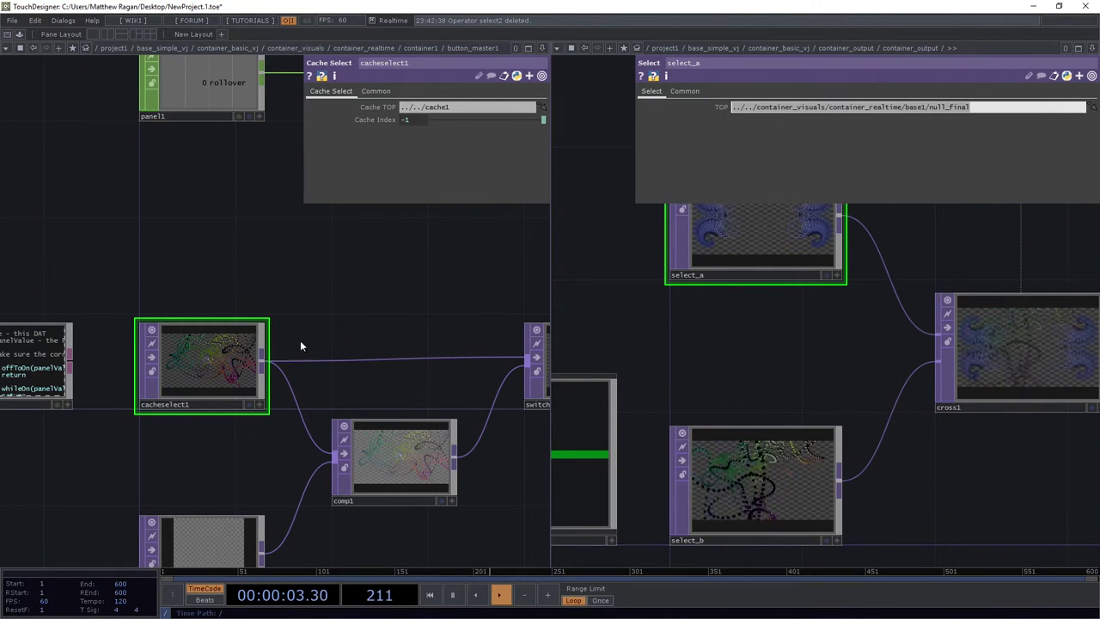
- In Sublime Text, set path_str to '../../container_visuals/container_realtime/base{digit}/null_final', with the {digit} placeholder replacing the base number
key(alt+Tab)
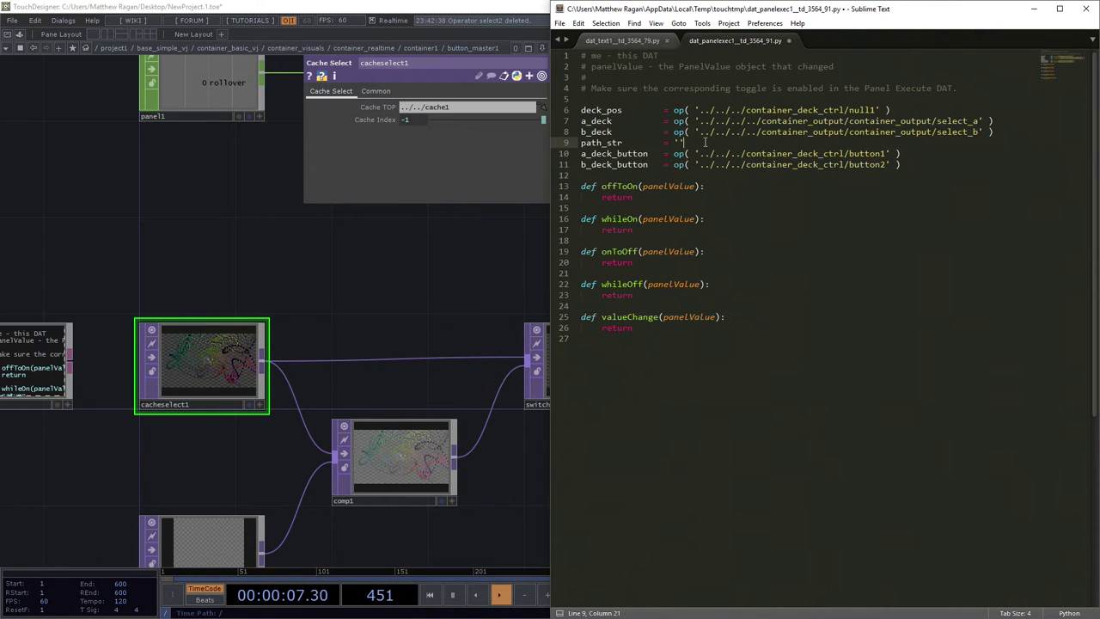
key(ctrl+v)
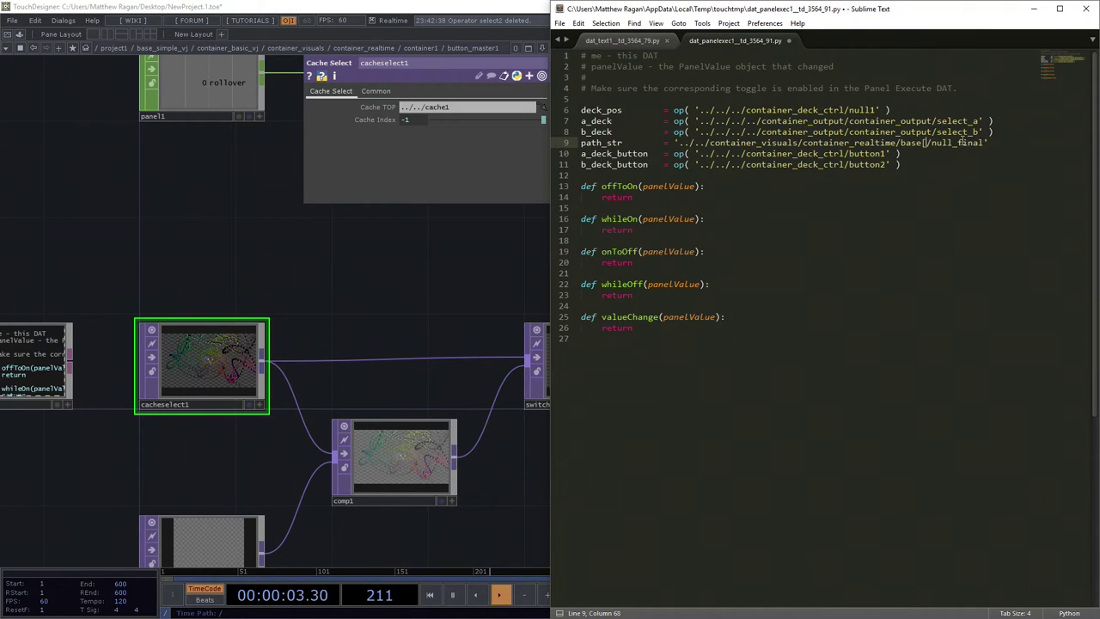
text(igit)
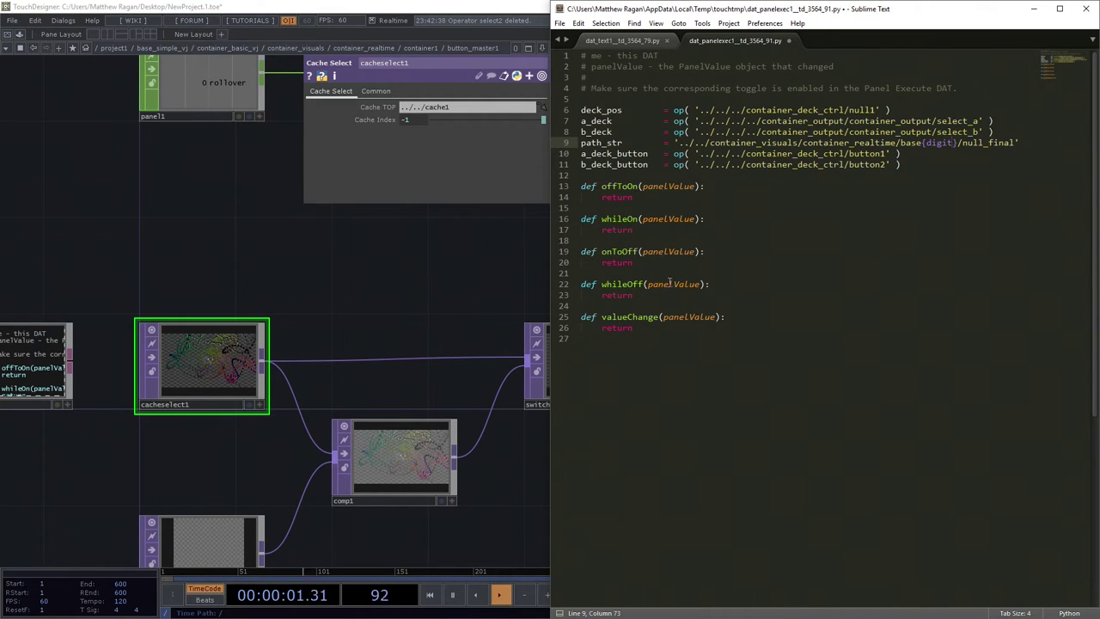
- Add blank lines above the return in the offToOn function and place the cursor on an indented line there
click(718, 186)
click(600, 196)
key(Return)
key(Return)
key(Up)
key(Up)
key(Return)
key(Tab)
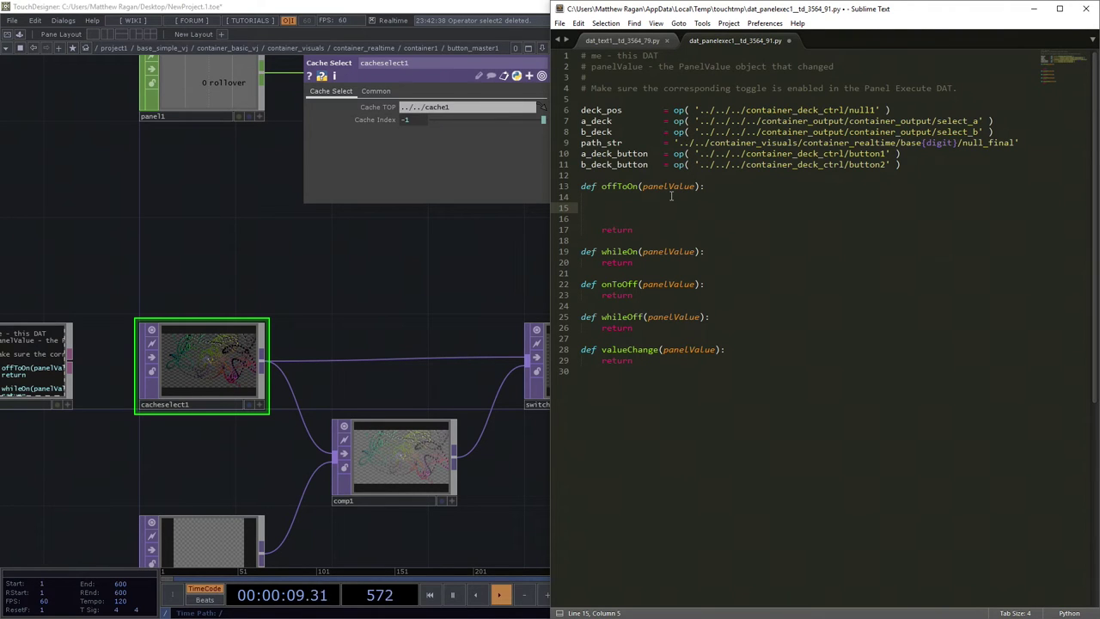
- Back in TouchDesigner, show the second network pane's parameters and navigate it from container_output to container_deck_ctrl
click(322, 250)
drag(397, 198, 312, 228)
scroll(312, 228, down, 3)
scroll(313, 243, down, 5)
scroll(340, 313, up, 10)
scroll(138, 279, down, 5)
key(p)
scroll(246, 290, up, 6)
scroll(787, 344, down, 4)
scroll(787, 344, down, 5)
key(u)
drag(727, 412, 793, 401)
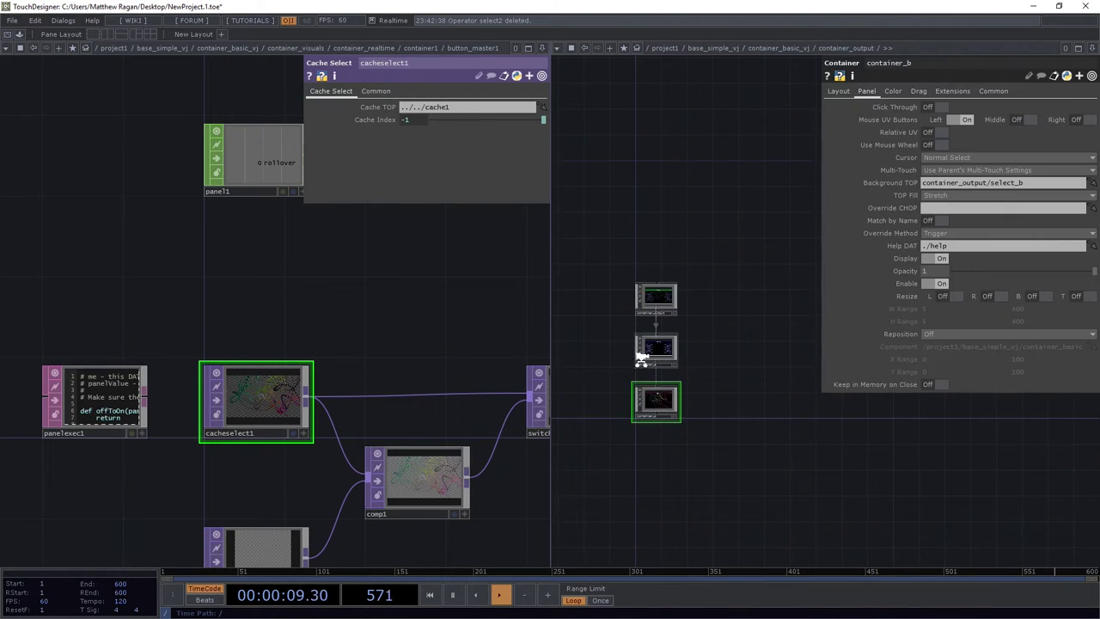
key(u)
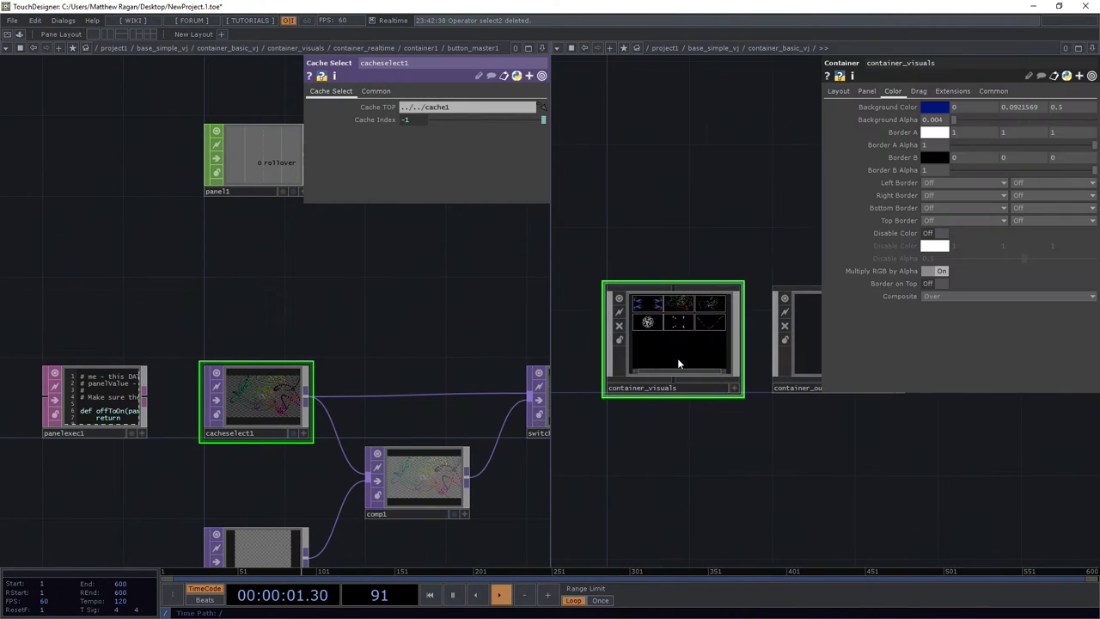
scroll(677, 357, up, 5)
scroll(707, 471, up, 8)
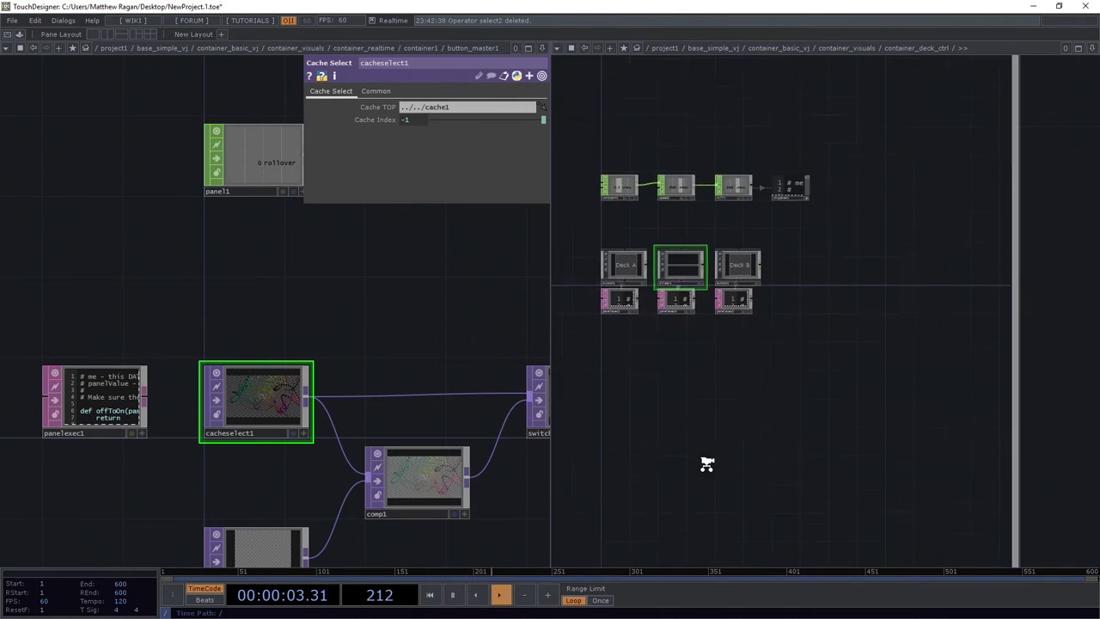
scroll(687, 241, down, 4)
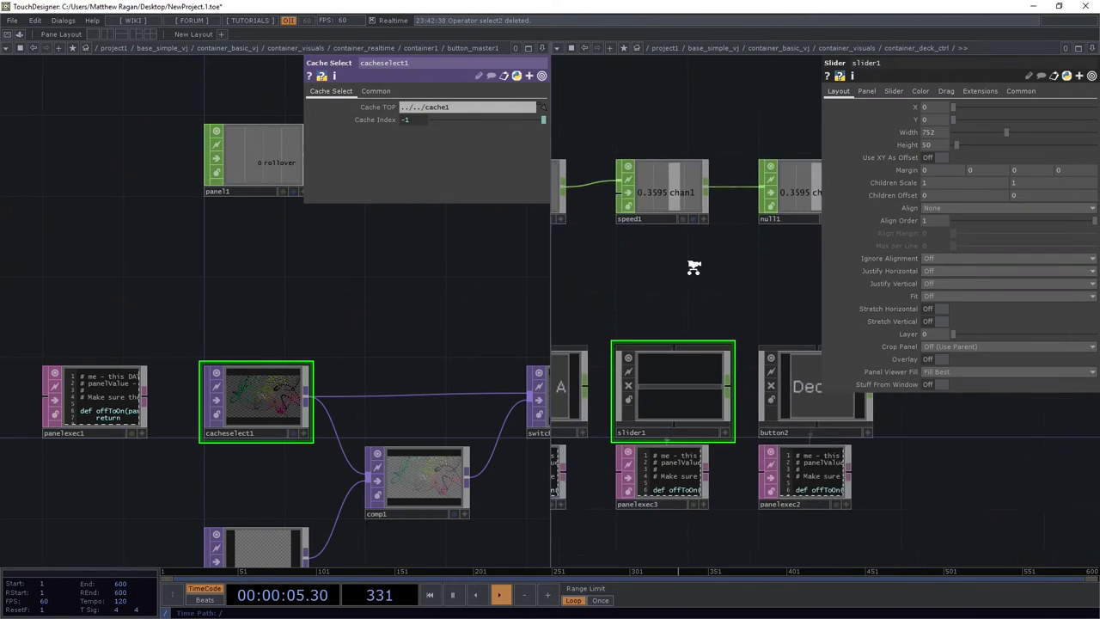
scroll(661, 322, up, 3)
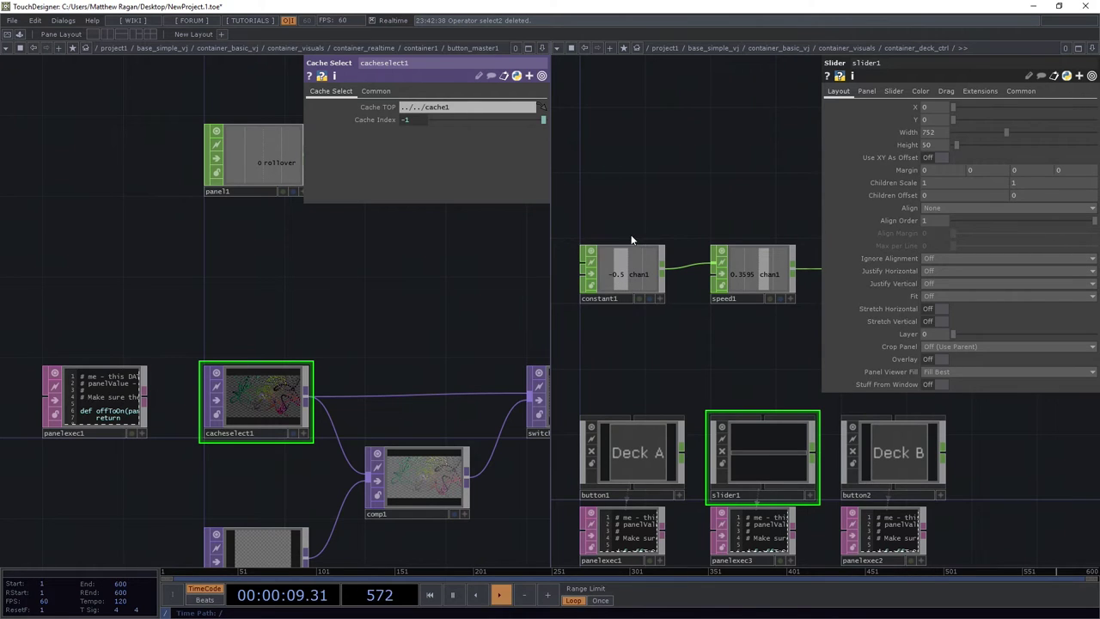
- Examine the deck control chain of constant1, speed1 and null1, including constant1's parameters
drag(641, 358, 537, 376)
scroll(777, 345, up, 2)
drag(779, 341, 759, 367)
scroll(715, 362, down, 3)
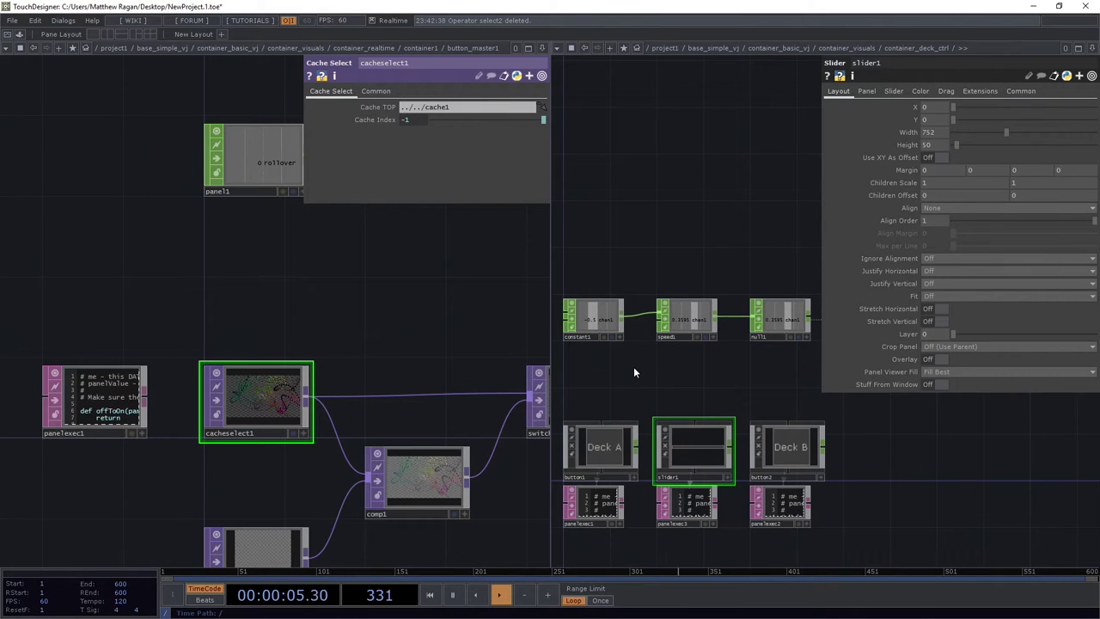
scroll(618, 343, up, 2)
click(608, 322)
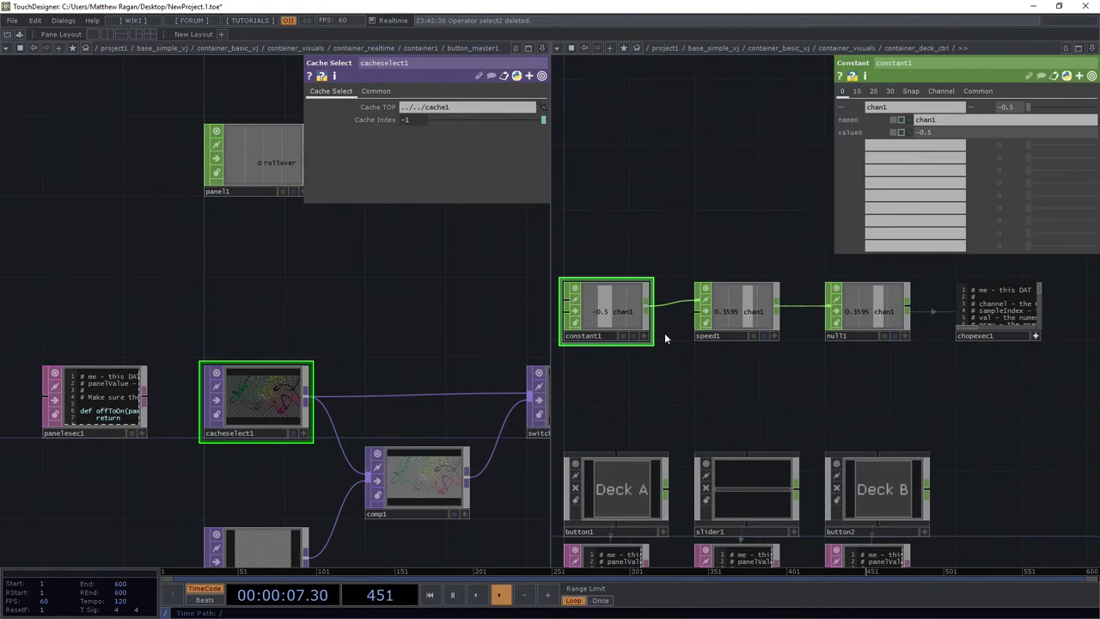
drag(795, 374, 601, 404)
middle_drag(601, 404, 712, 347)
drag(634, 359, 712, 340)
middle_drag(712, 340, 622, 383)
drag(622, 383, 760, 352)
scroll(649, 455, down, 1)
- Trigger the Deck A button and examine the resulting channel value in speed1 and null1
click(643, 454)
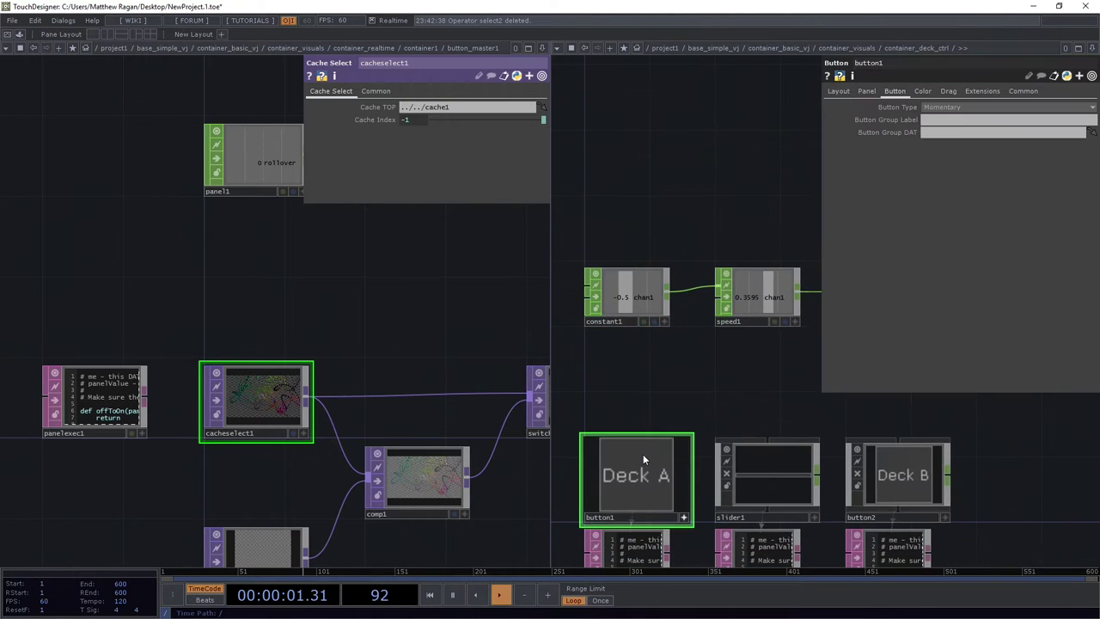
drag(705, 408, 743, 435)
drag(752, 391, 666, 394)
scroll(692, 350, up, 2)
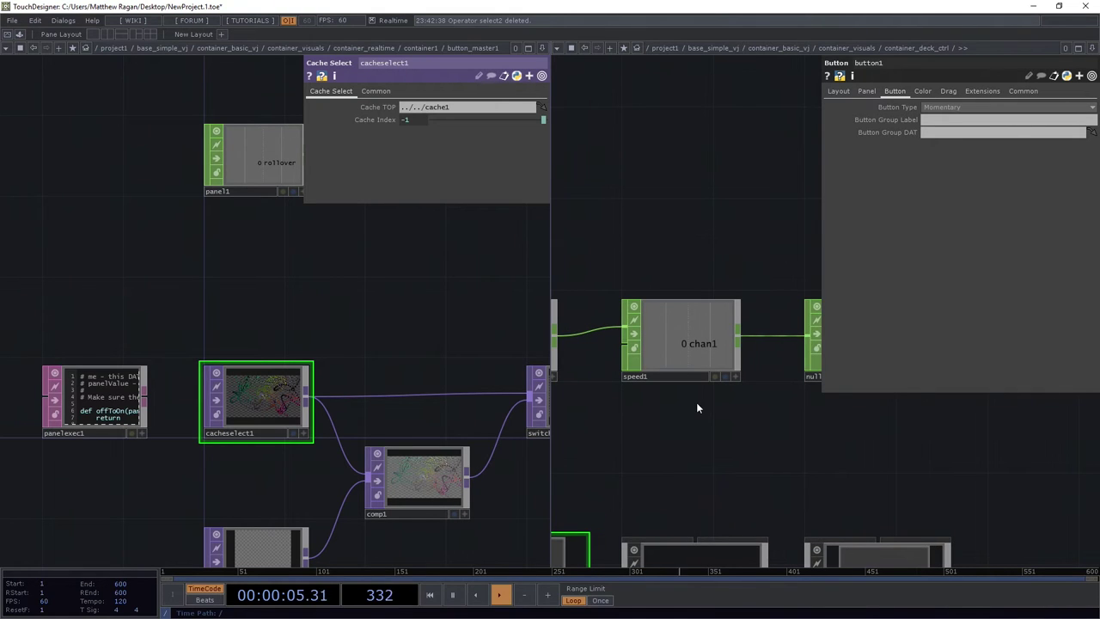
drag(683, 454, 526, 450)
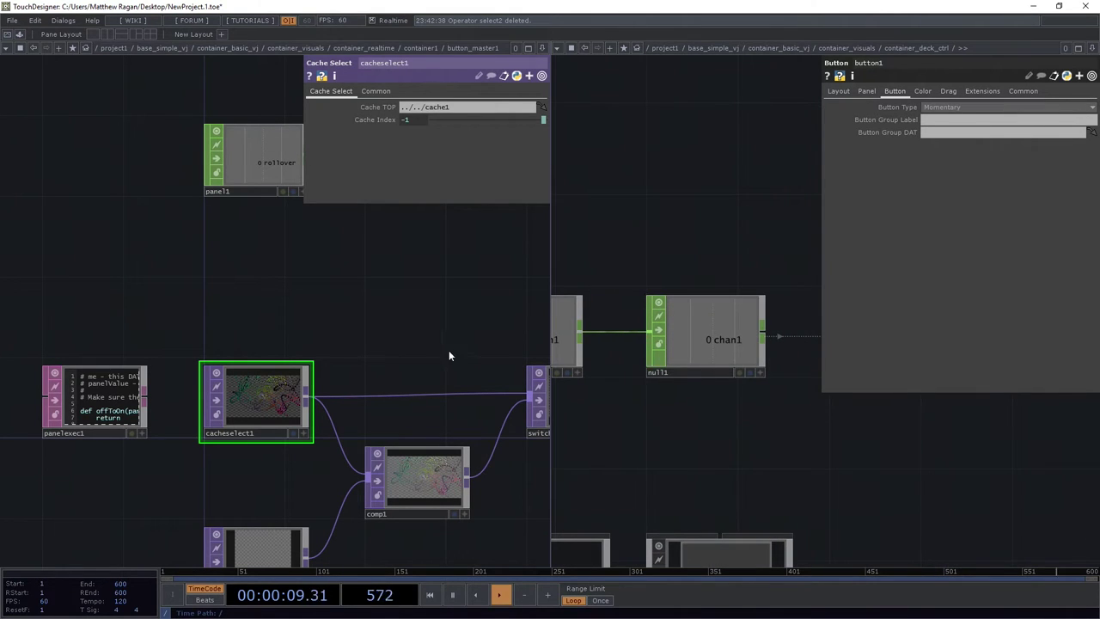
- Split the second network pane top/bottom and open the inner container_output network in the lower pane, framing select_a, select_b and cross1
click(1092, 48)
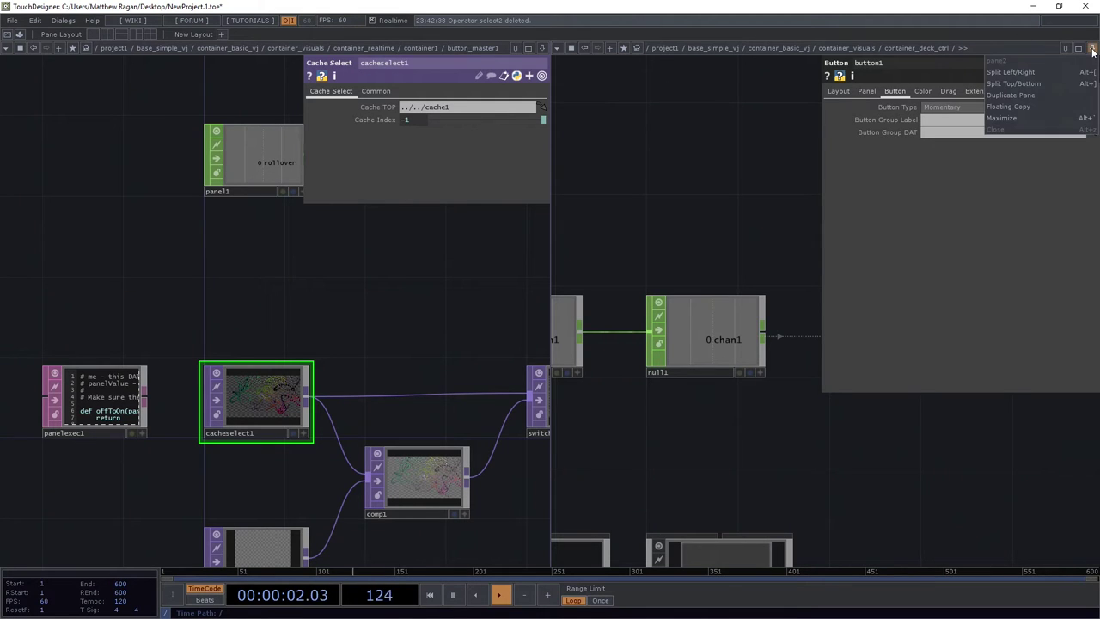
click(1056, 83)
scroll(737, 251, down, 5)
scroll(746, 428, down, 8)
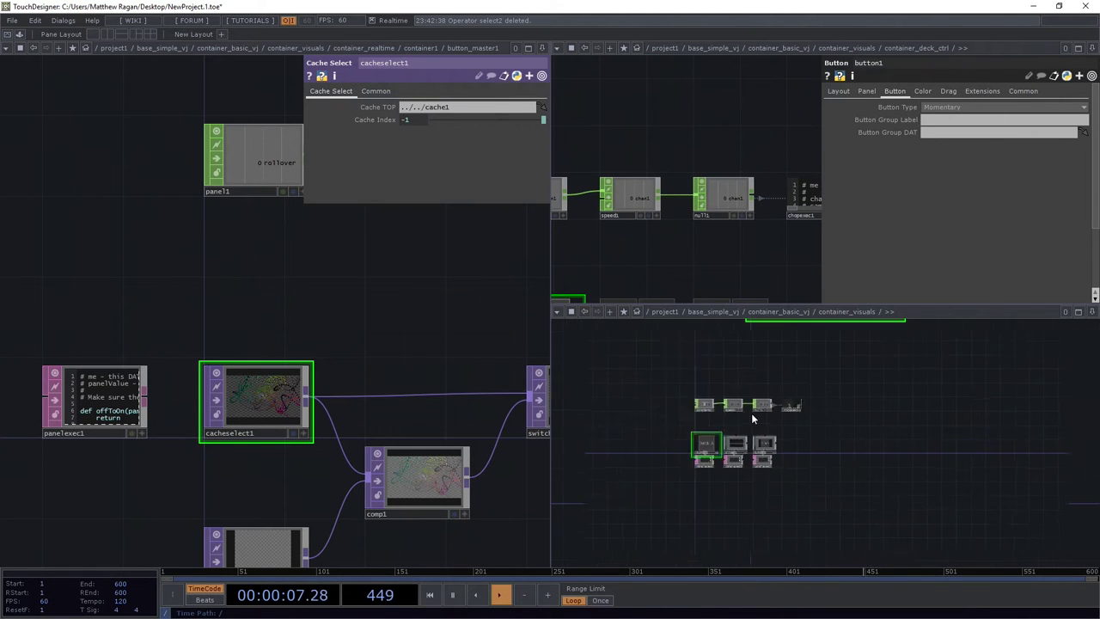
scroll(806, 444, down, 10)
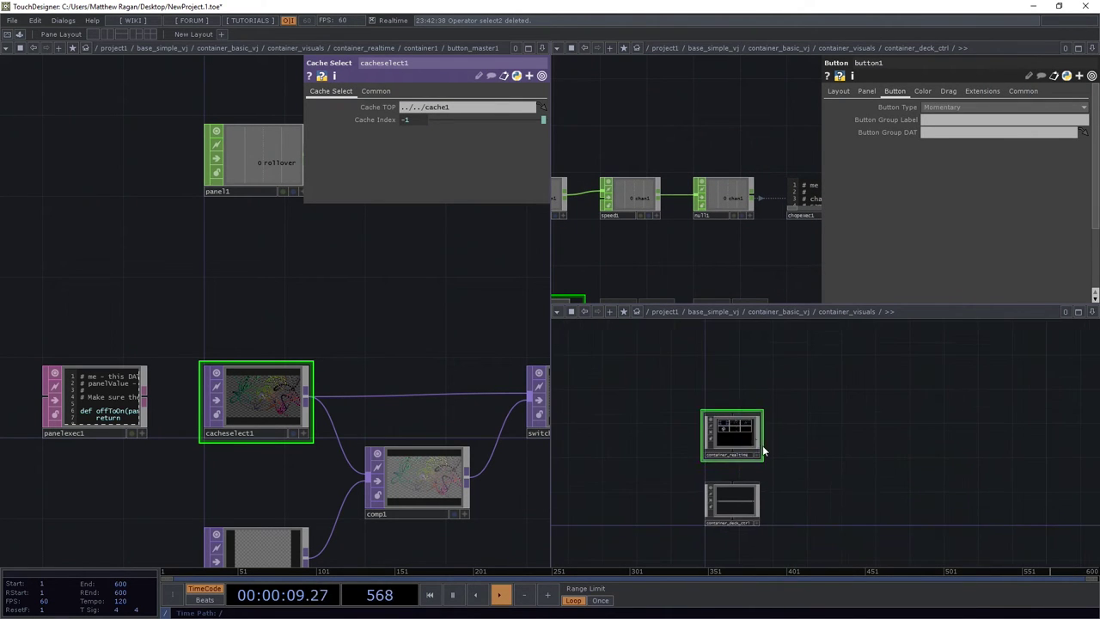
scroll(698, 435, down, 2)
drag(915, 530, 681, 493)
scroll(805, 397, up, 7)
scroll(798, 336, up, 12)
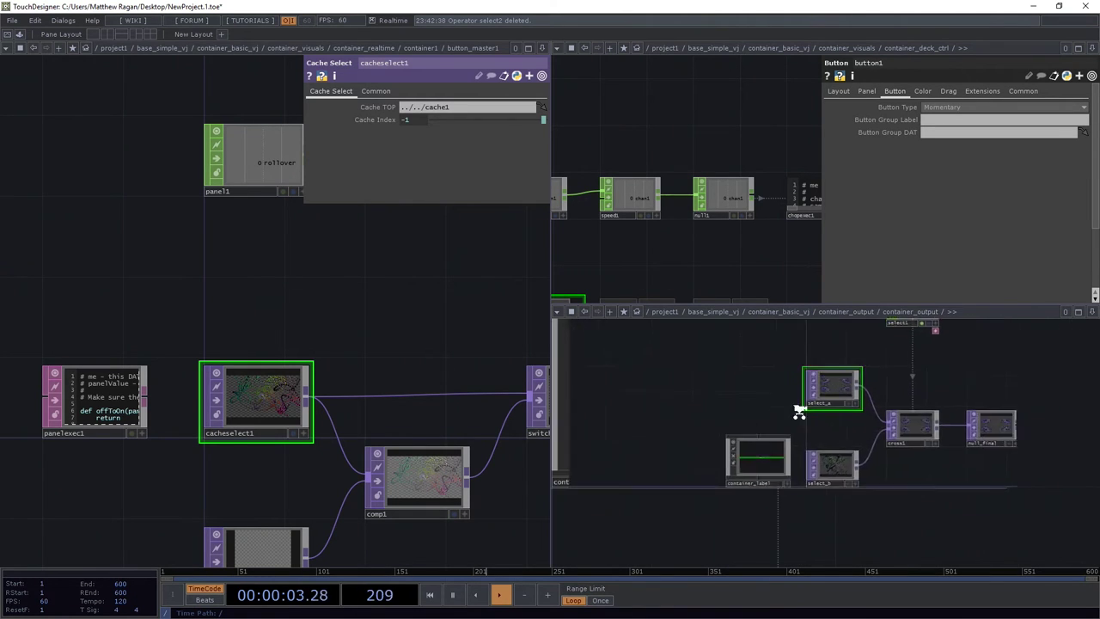
scroll(813, 423, up, 2)
drag(807, 419, 775, 381)
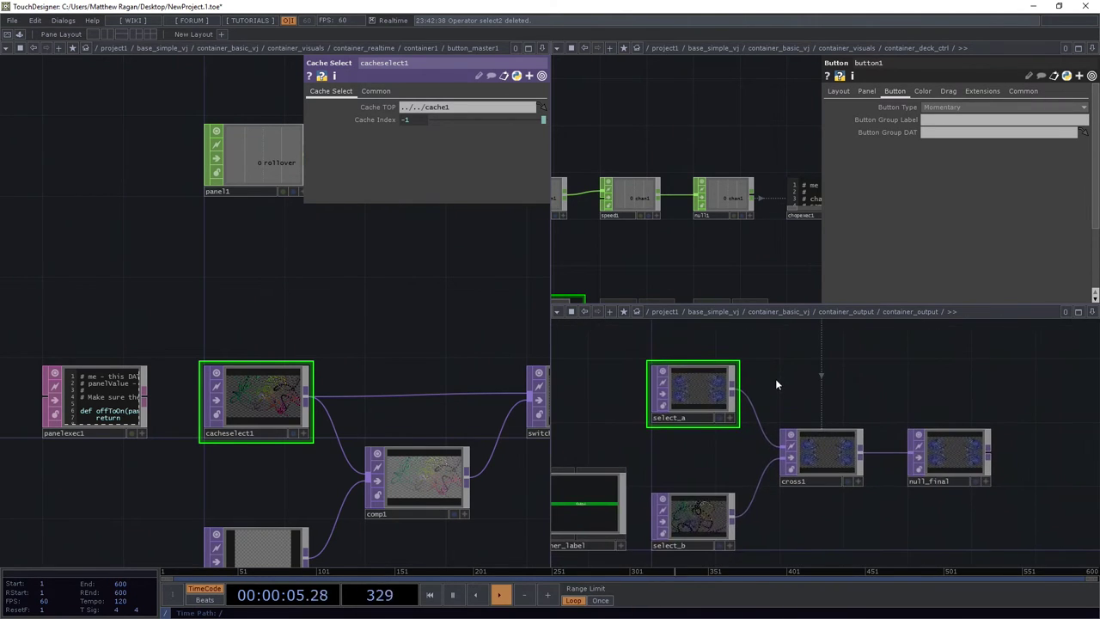
- Trigger the Deck B button and compare null1's channel value with the crossfade output in the lower pane
drag(784, 249, 824, 254)
scroll(769, 241, up, 5)
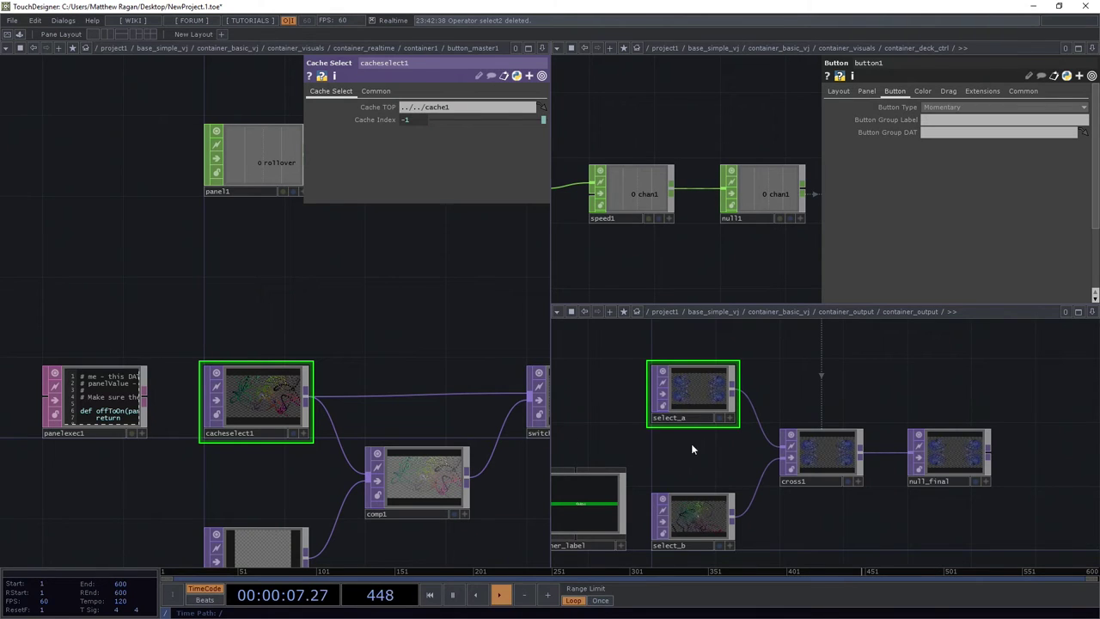
drag(775, 431, 746, 504)
drag(733, 445, 762, 409)
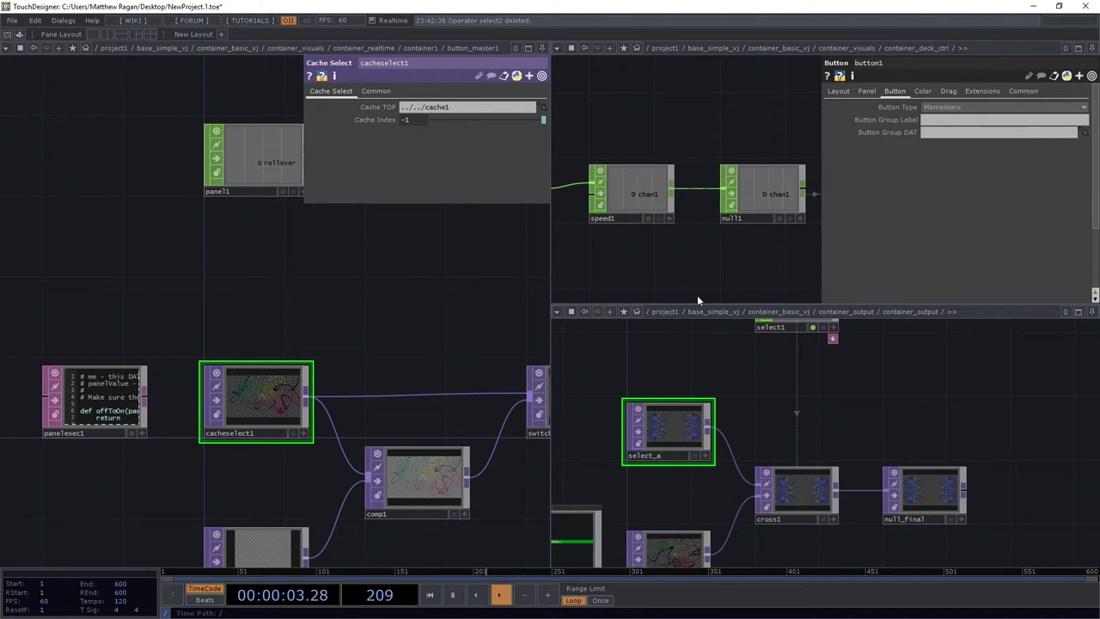
scroll(710, 268, down, 5)
drag(700, 256, 678, 151)
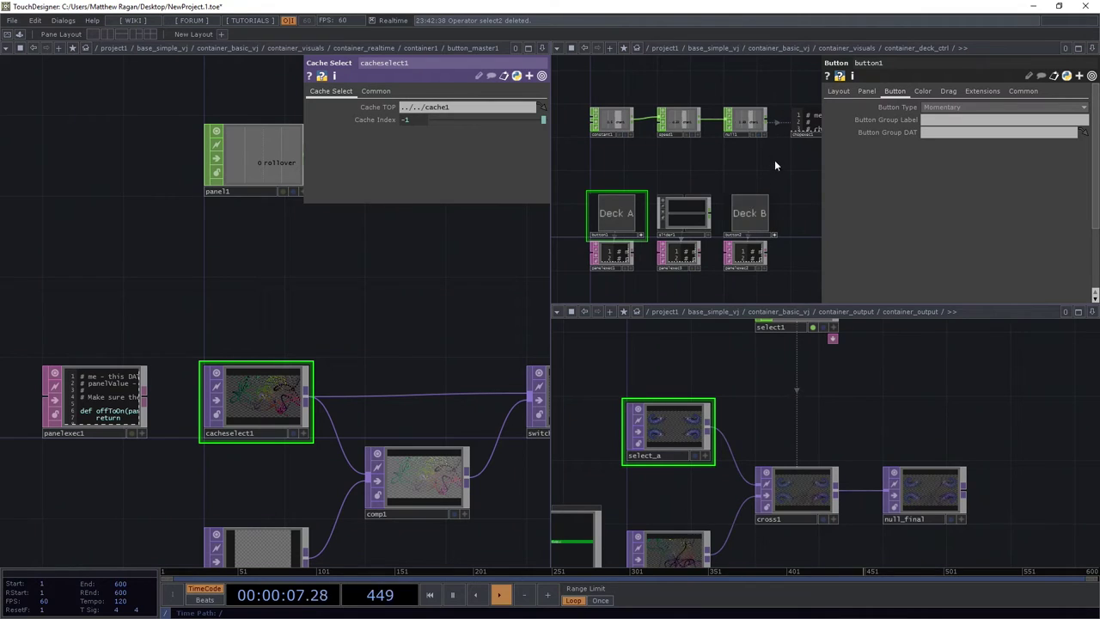
scroll(737, 226, up, 5)
drag(737, 225, 734, 240)
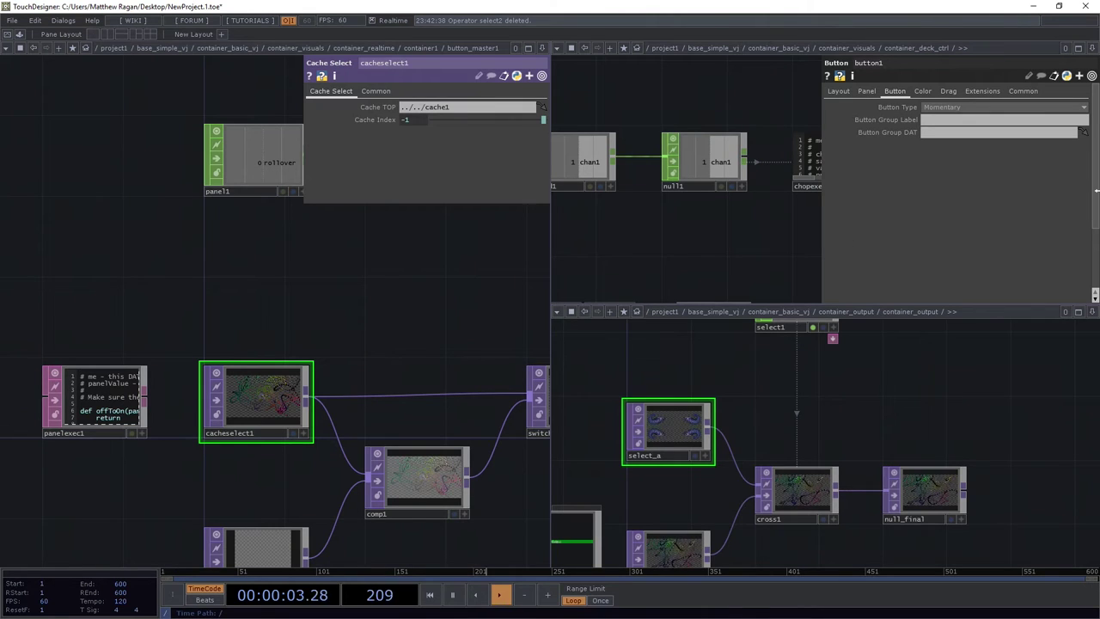
- Trigger the Deck A button and compare null1's channel value with select_a, select_b and cross1 in the output network
drag(789, 218, 815, 192)
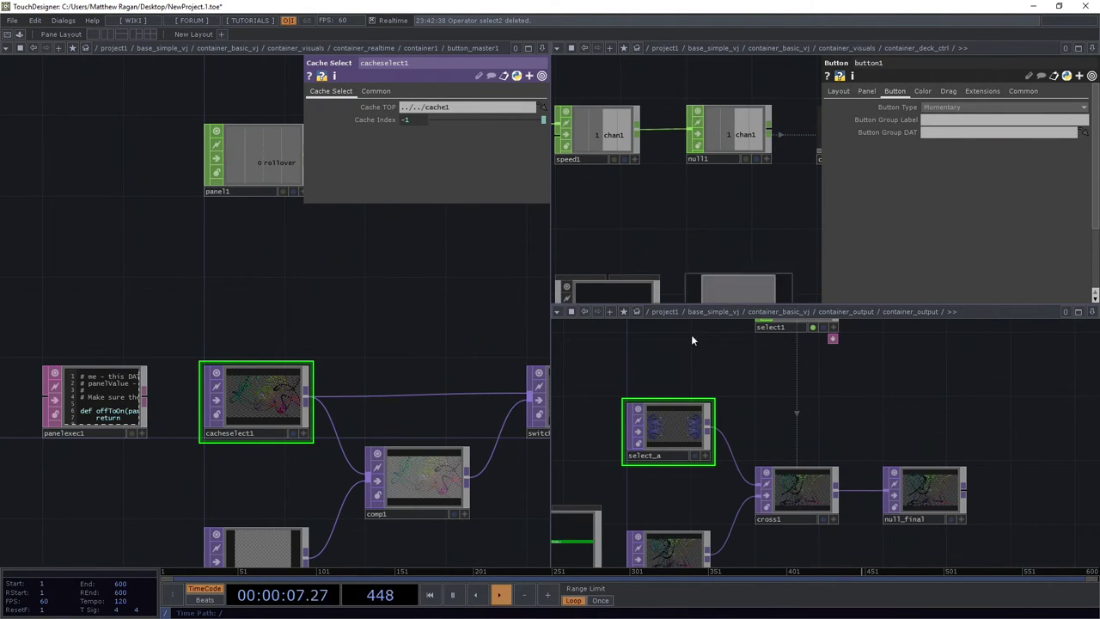
drag(752, 418, 754, 359)
scroll(741, 430, up, 3)
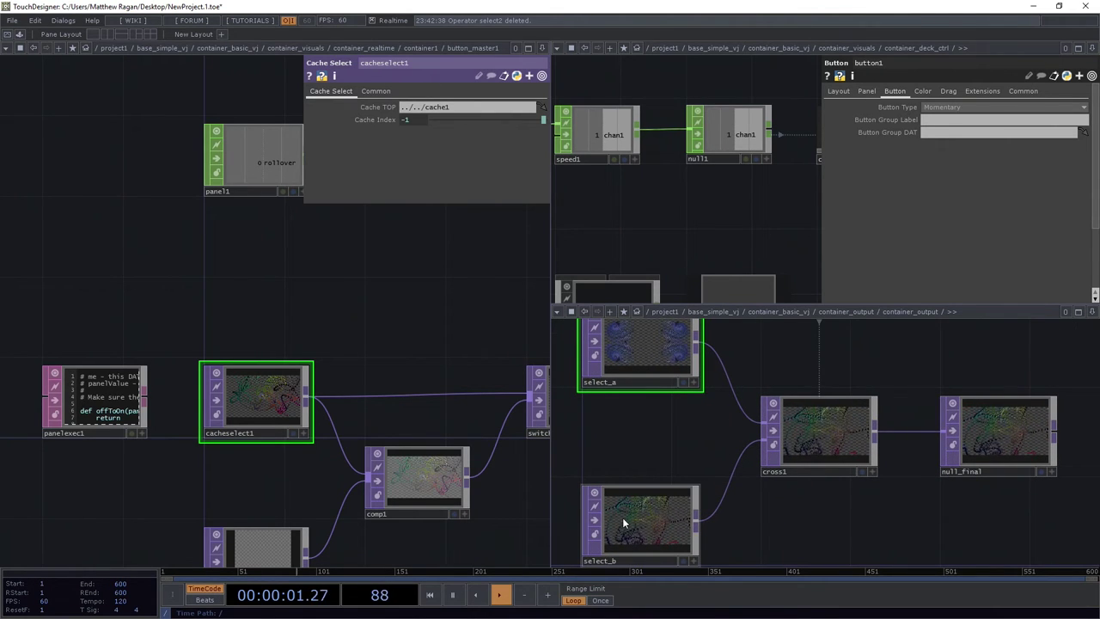
drag(587, 217, 651, 179)
scroll(652, 177, down, 3)
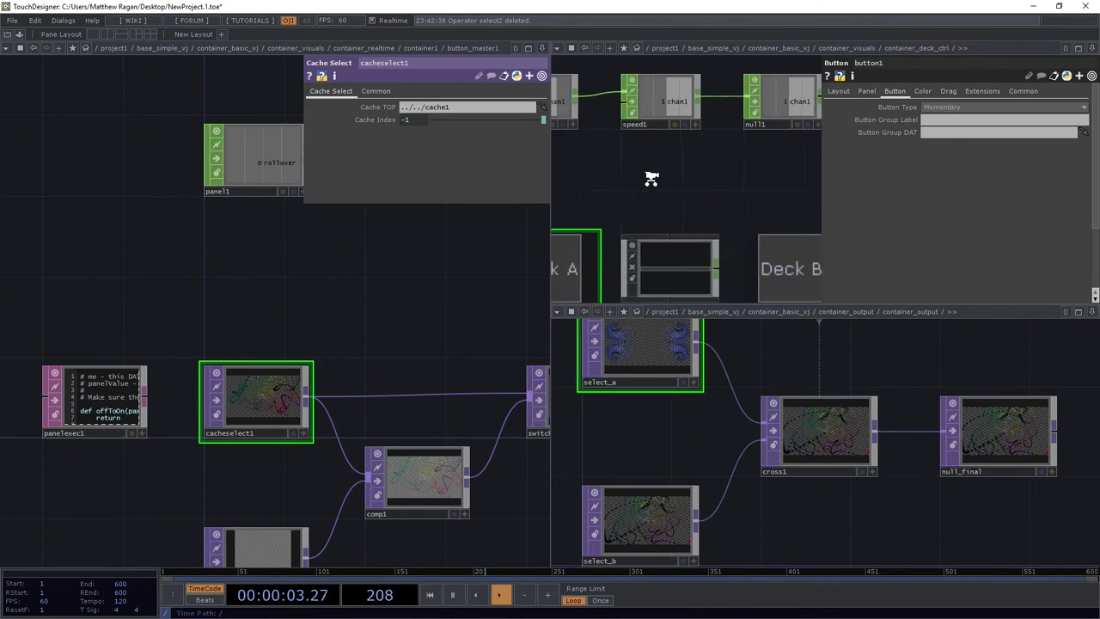
click(591, 246)
scroll(714, 134, up, 5)
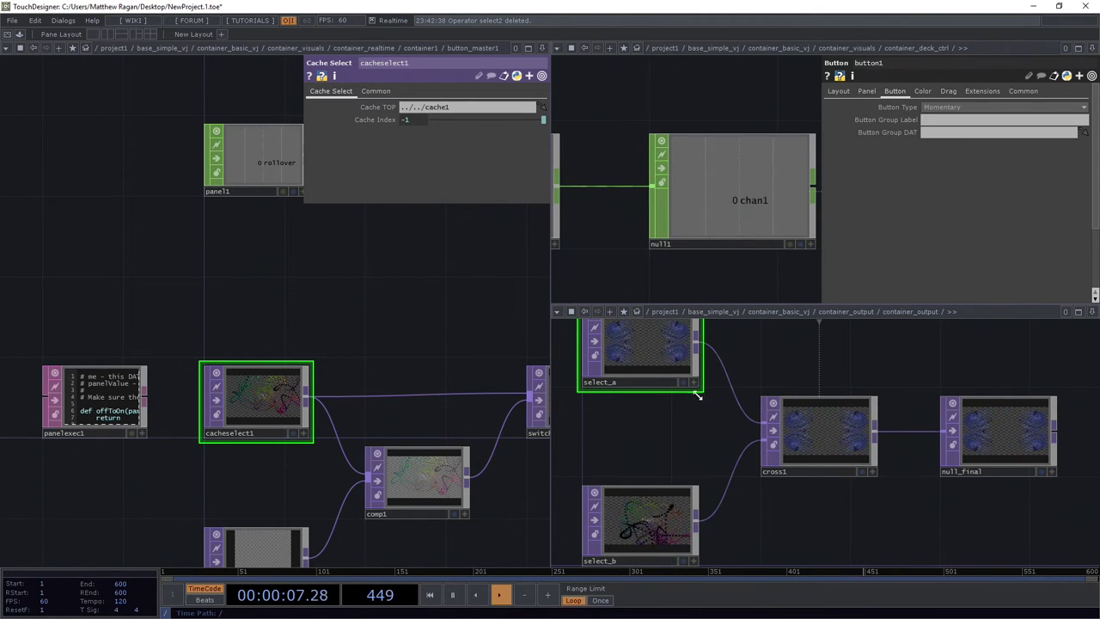
drag(696, 401, 691, 435)
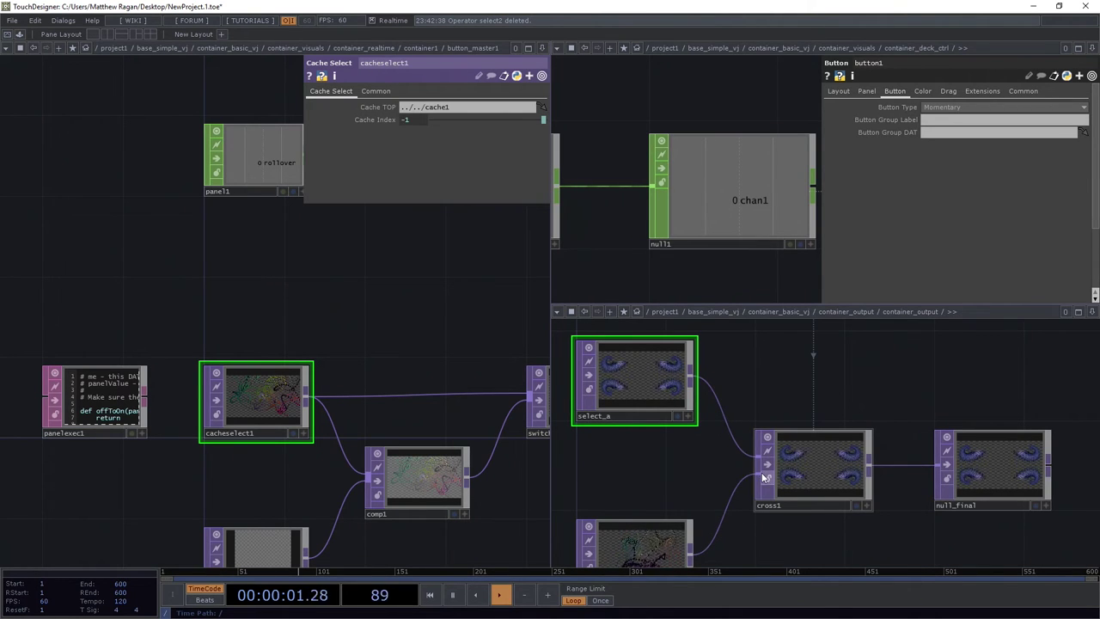
drag(719, 480, 720, 459)
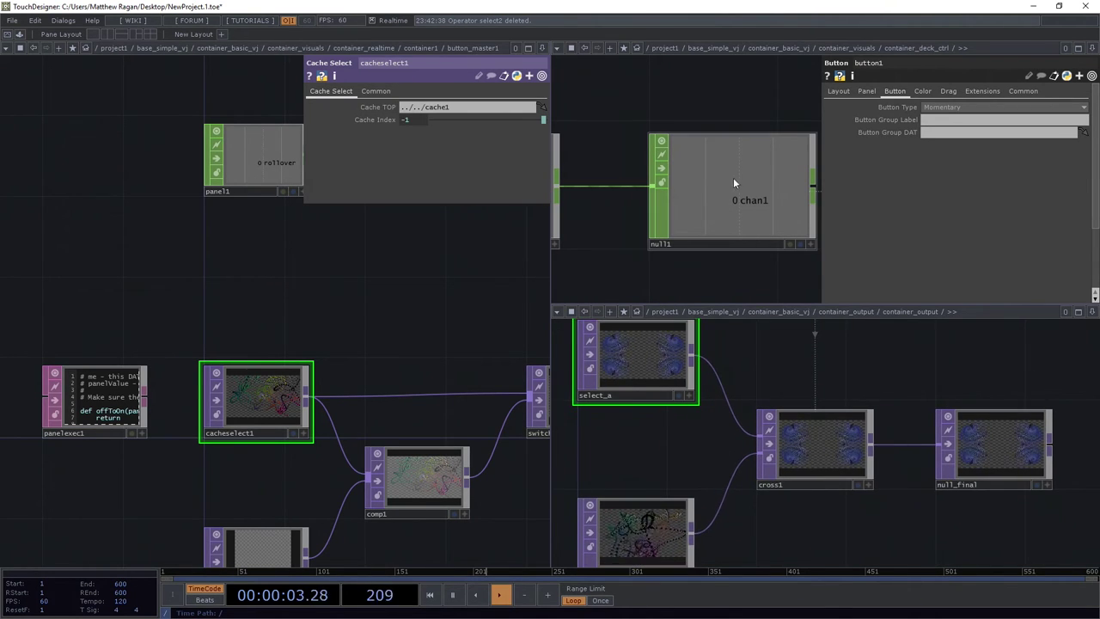
- Trigger the Deck B button and check null1's channel value against select_b and the cross1 output
scroll(728, 166, down, 5)
drag(706, 256, 722, 178)
click(768, 226)
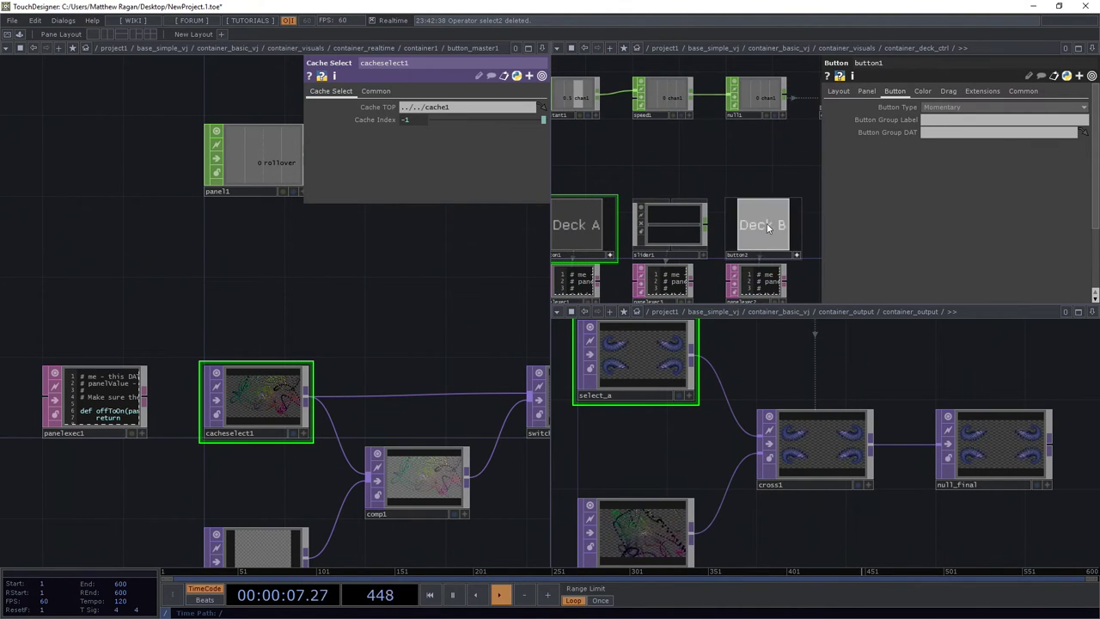
drag(771, 139, 754, 162)
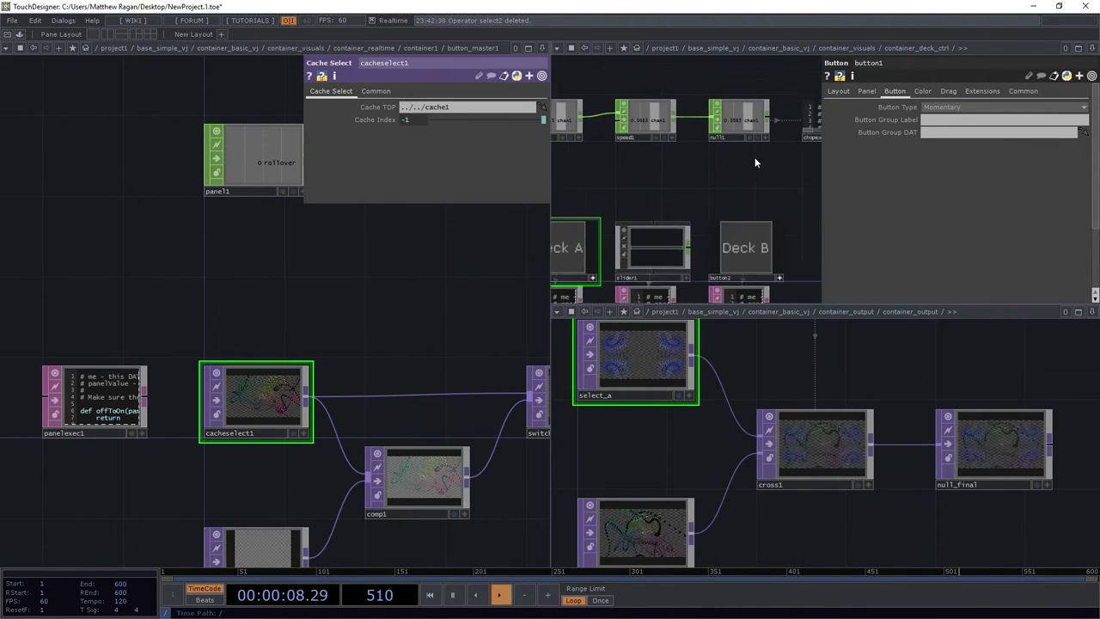
scroll(755, 162, up, 4)
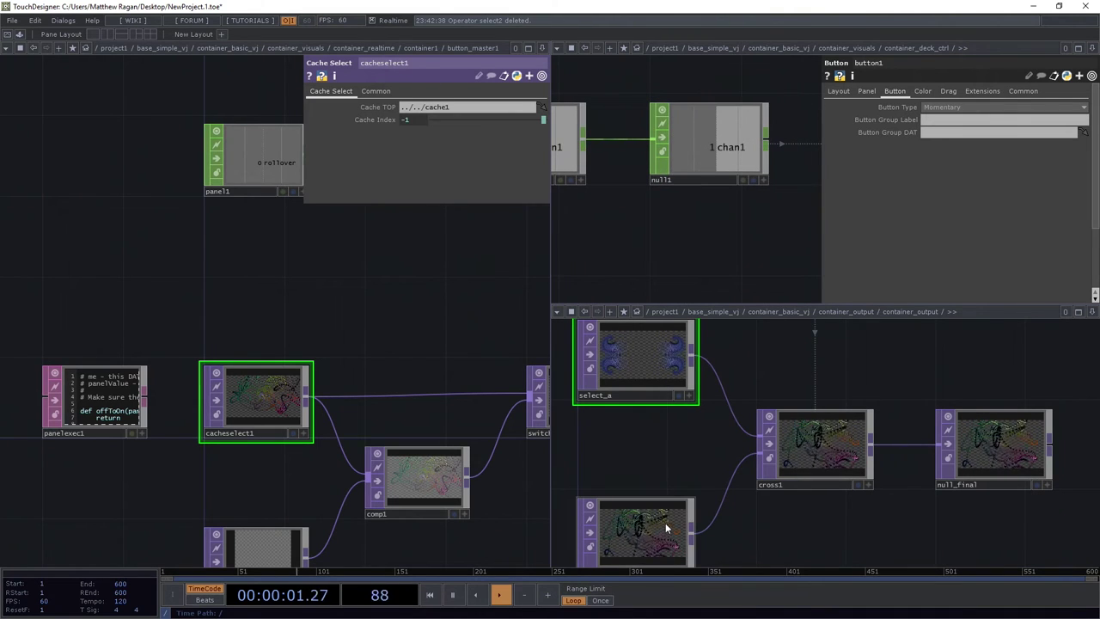
- Switch back to Deck A and examine how select_a feeds the cross1 output
scroll(725, 233, down, 4)
drag(606, 226, 675, 171)
click(648, 258)
drag(597, 184, 445, 167)
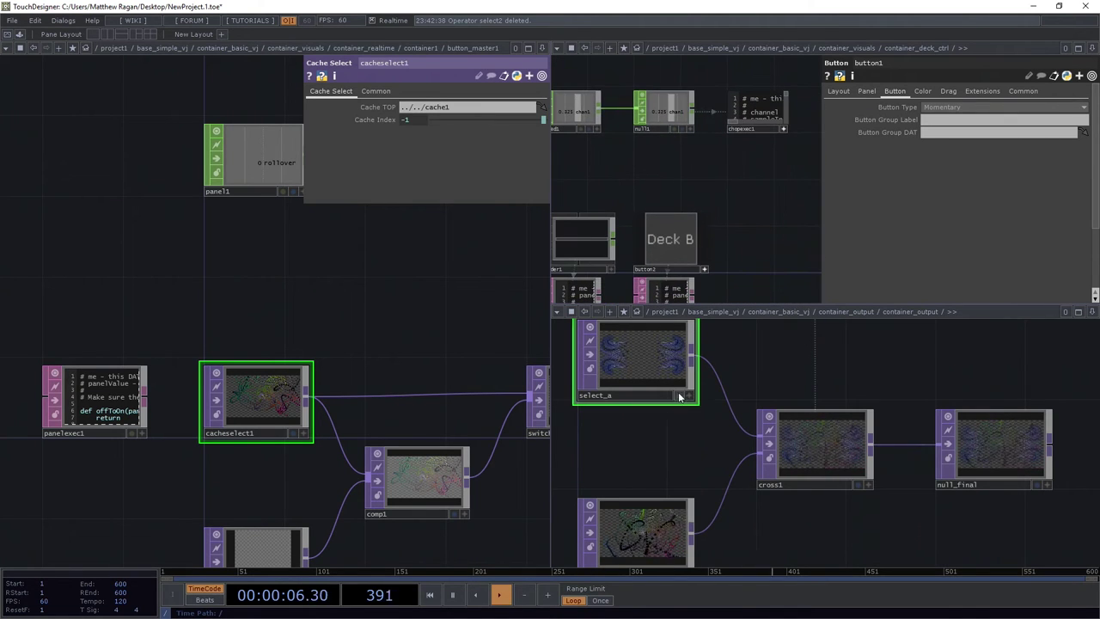
scroll(666, 402, up, 3)
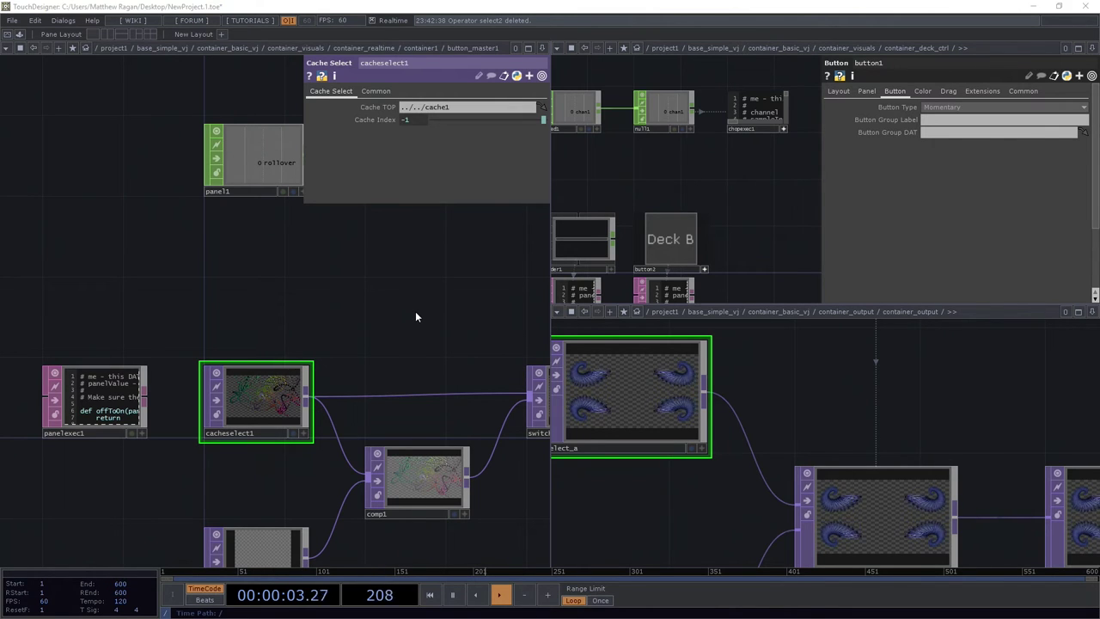
- Switch to Sublime Text and write the condition's operand deck_pos[ 'chan1' ] after the if in offToOn
key(alt+Tab)
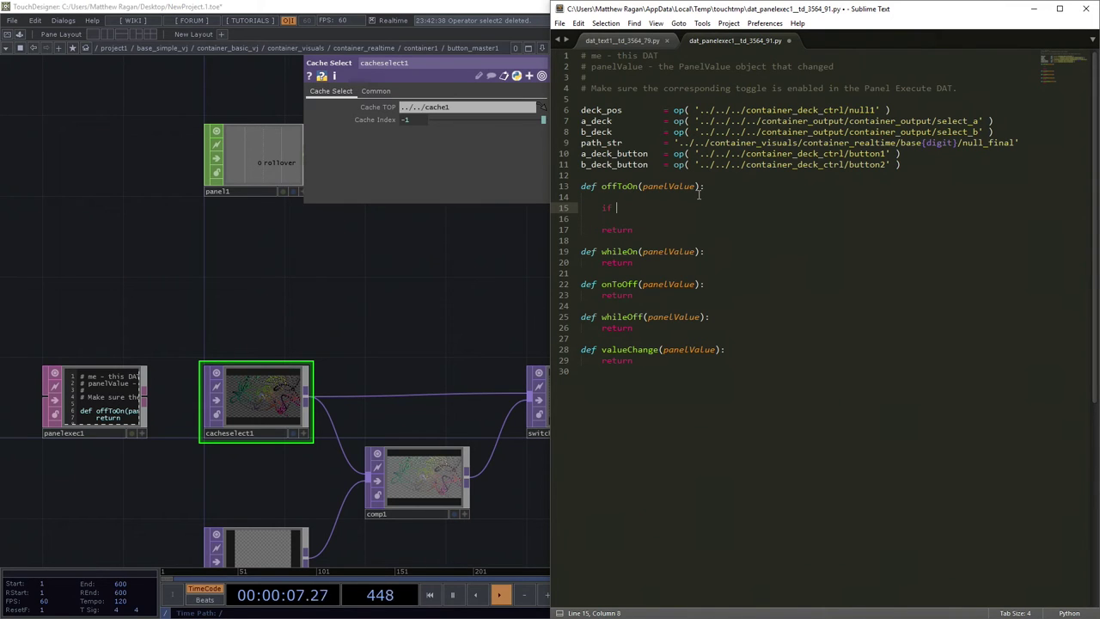
text(e)
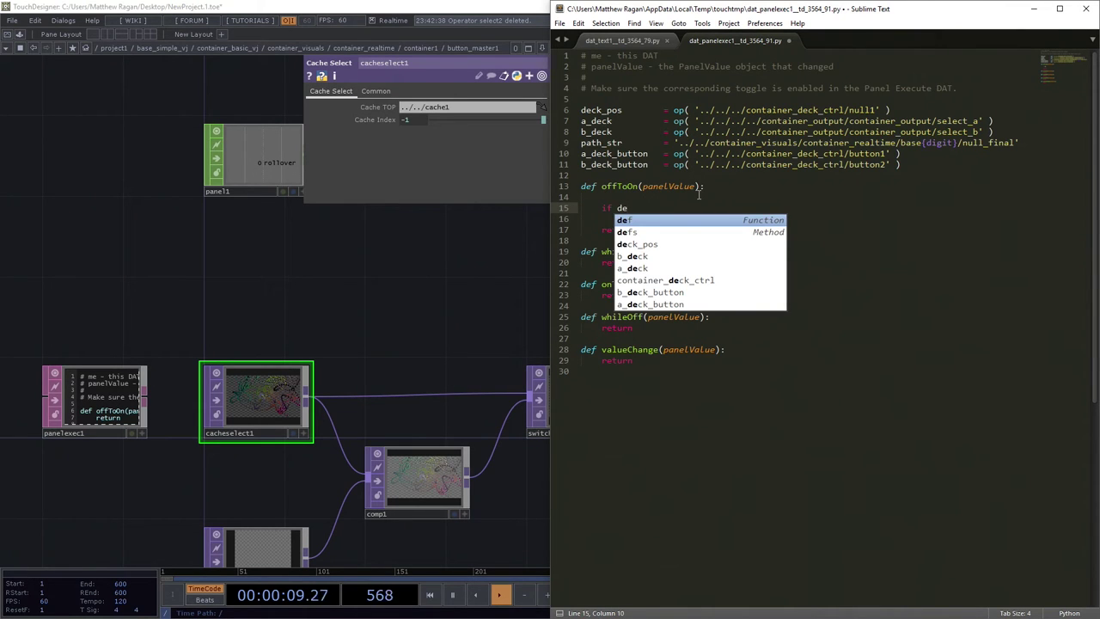
key(Down)
key(Down)
key(Return)
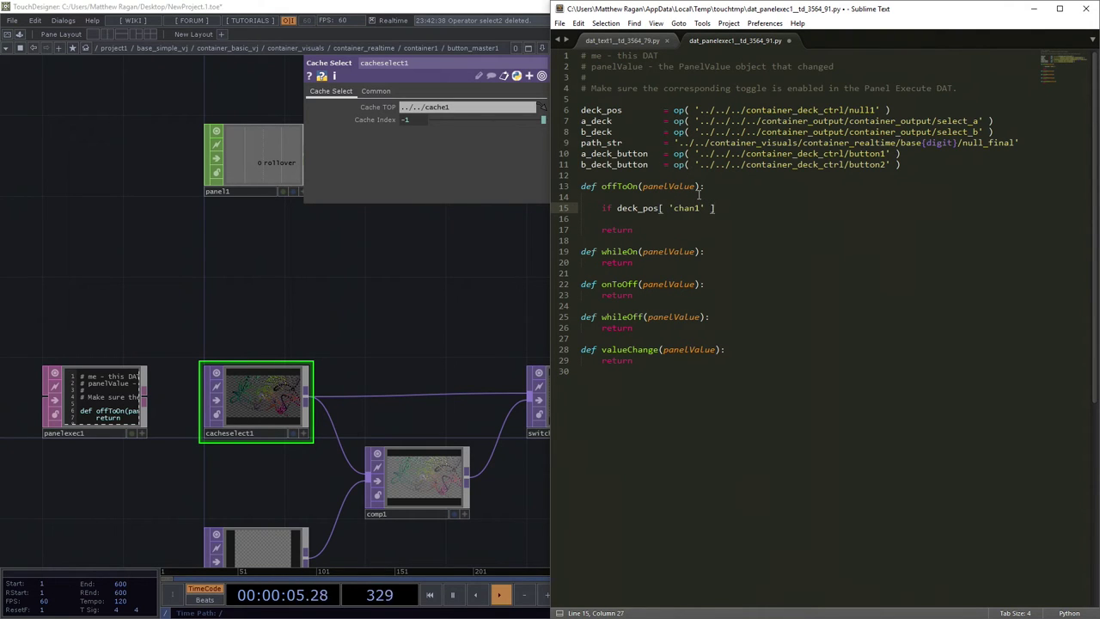
- Check null1's channel in TouchDesigner and complete the offToOn condition in Sublime Text with > 0.5:
click(390, 256)
scroll(739, 189, up, 4)
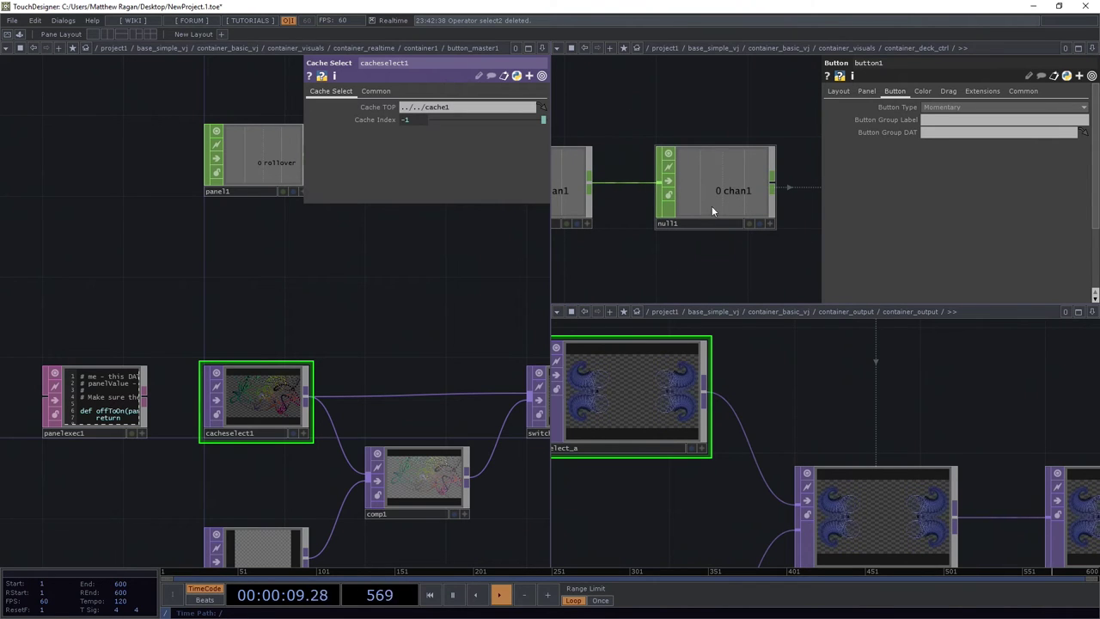
scroll(699, 219, down, 5)
scroll(687, 242, up, 2)
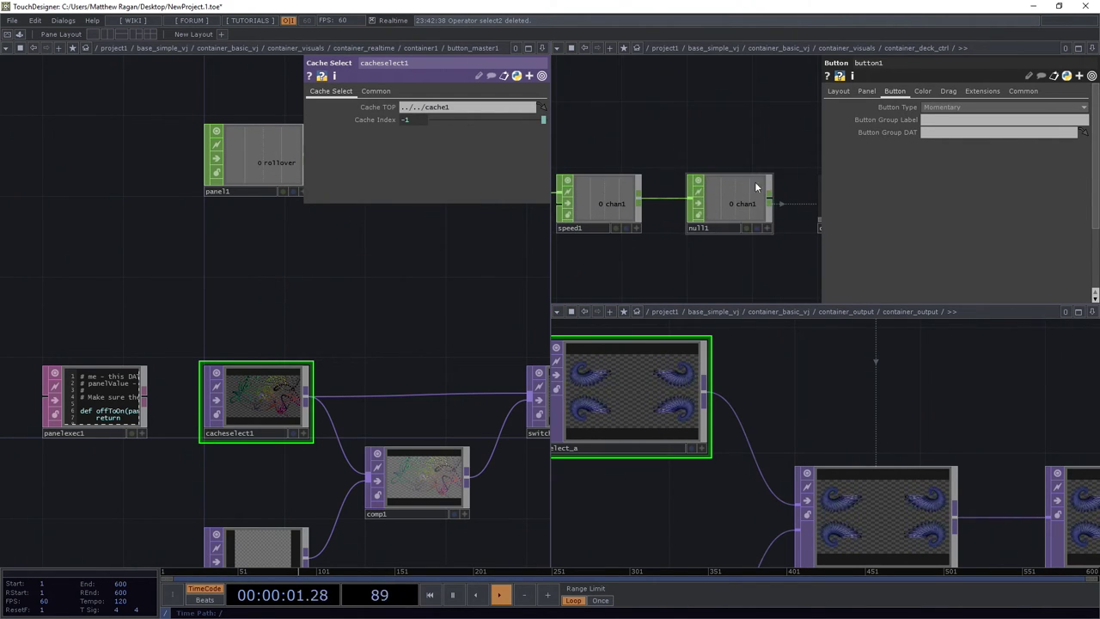
key(alt+Tab)
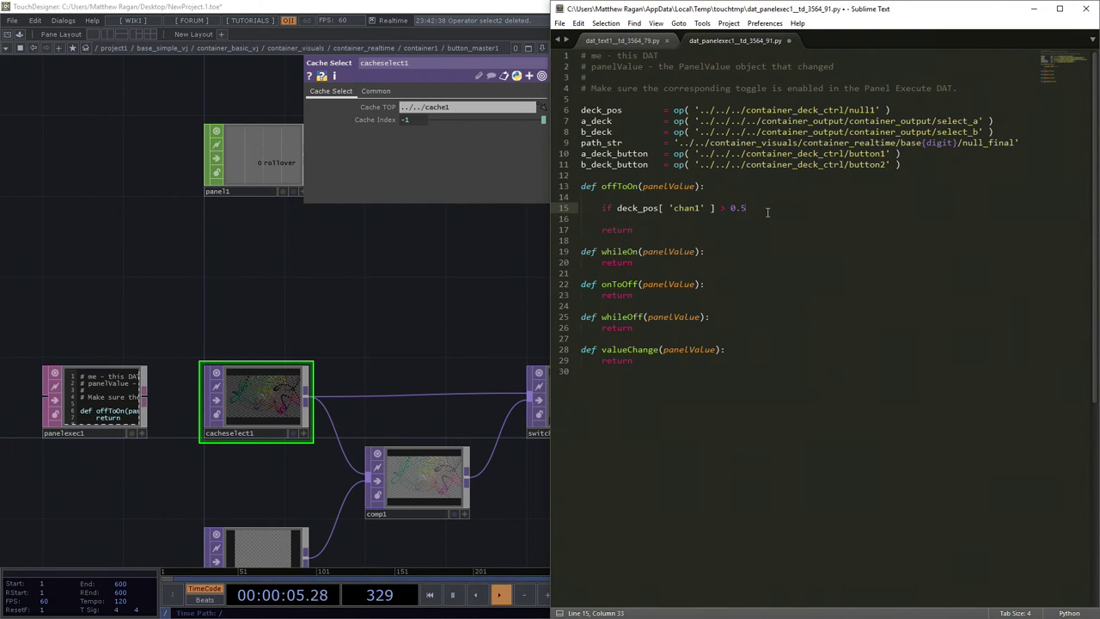
key(Return)
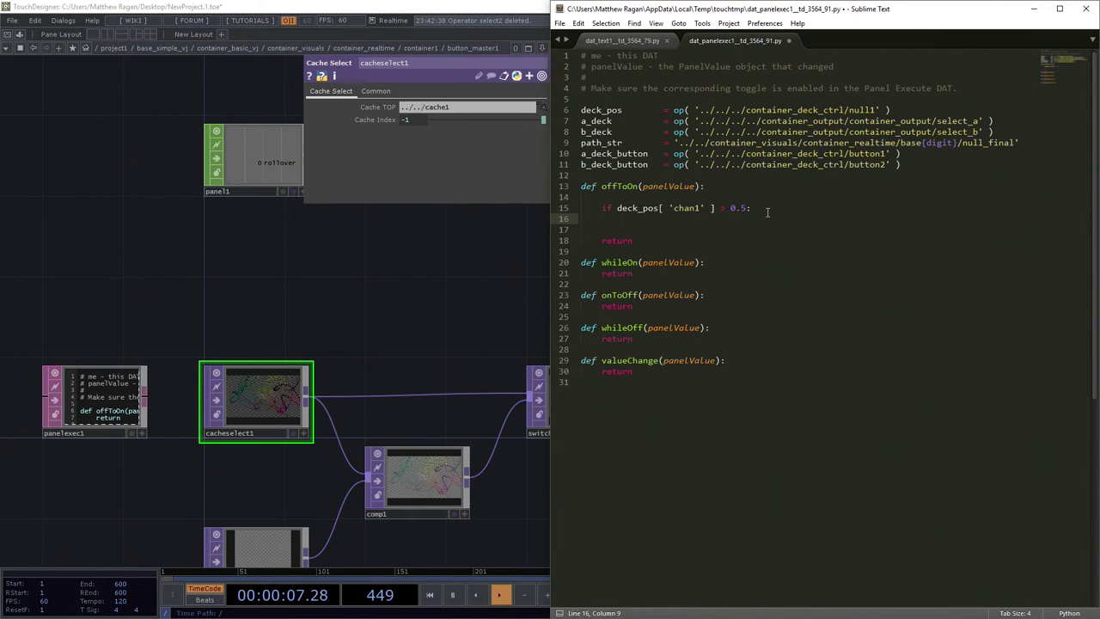
text(a)
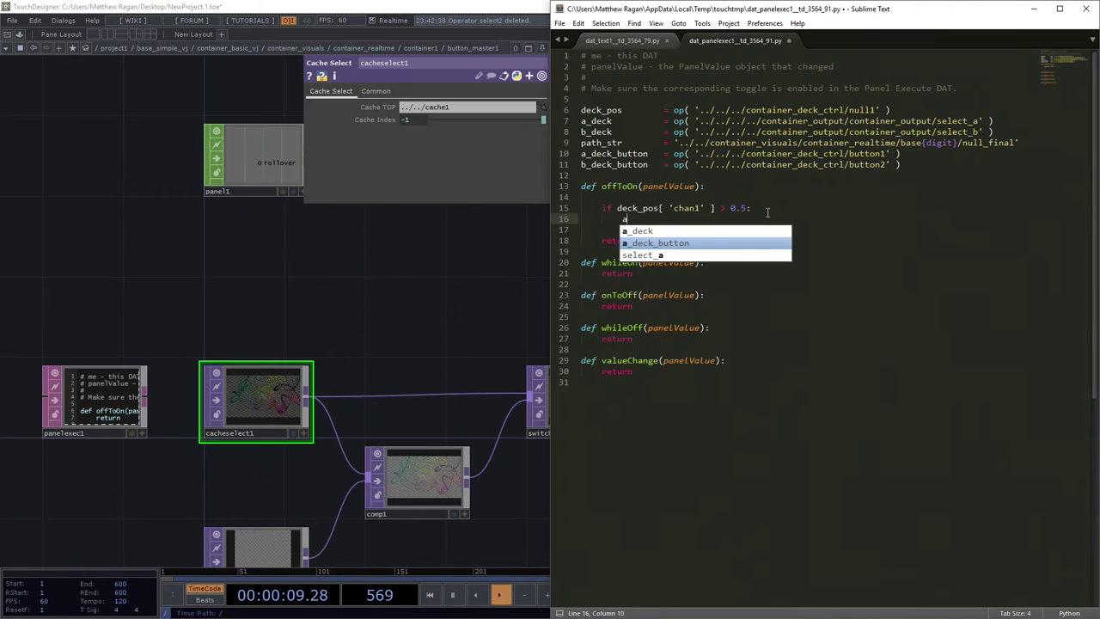
key(Up)
key(BackSpace)
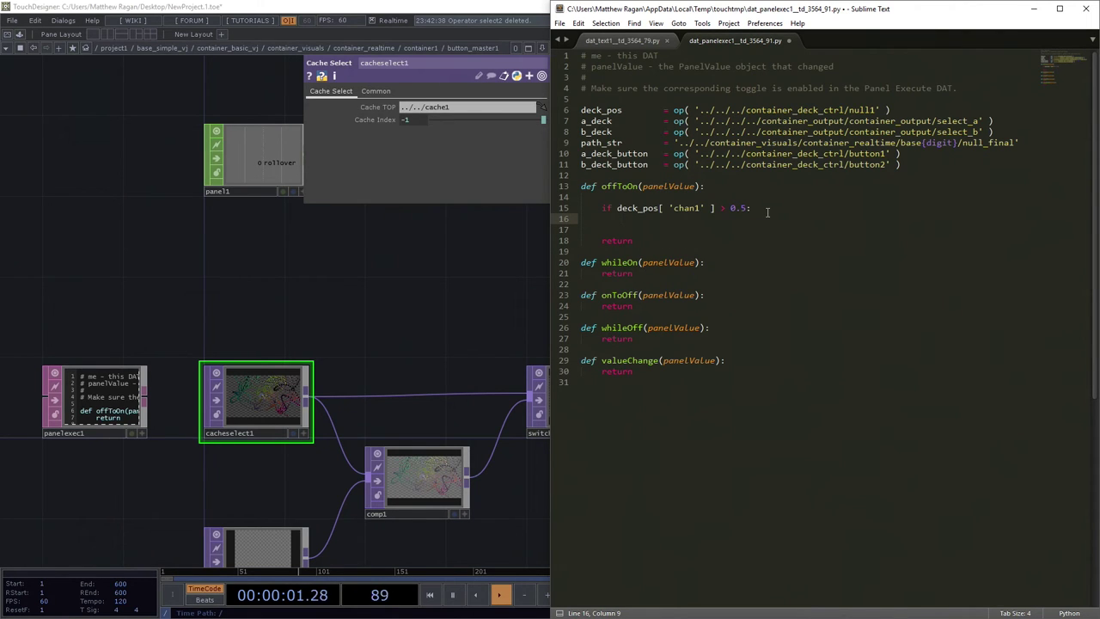
- Inside the if block, assign path_str to a_deck.par.top
text(a)
key(Up)
key(Tab)
text(.par.)
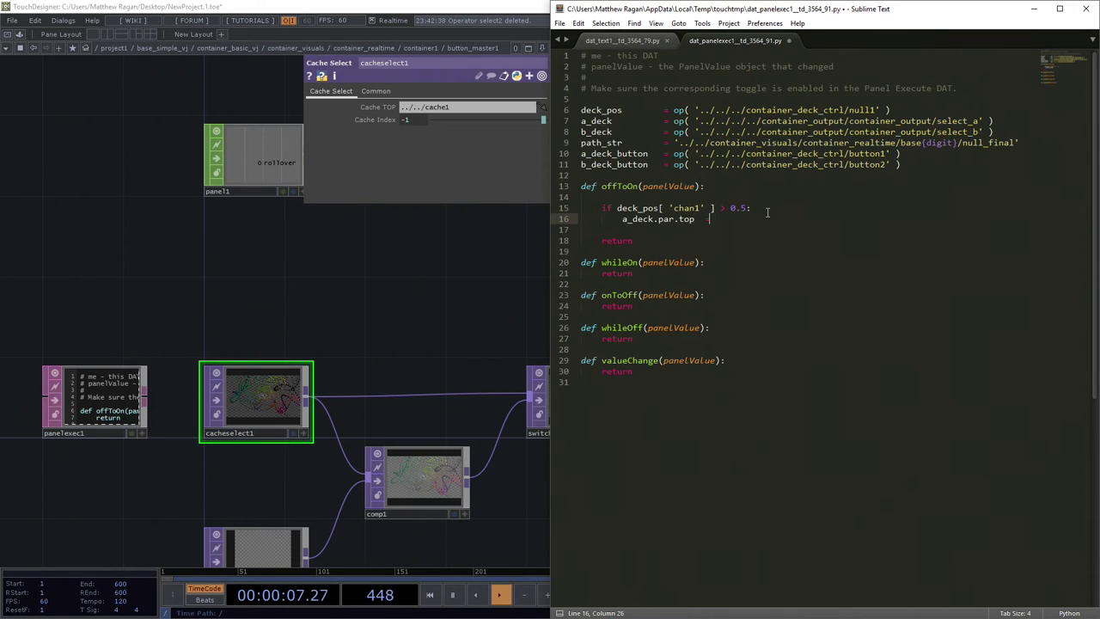
text(top  = pa)
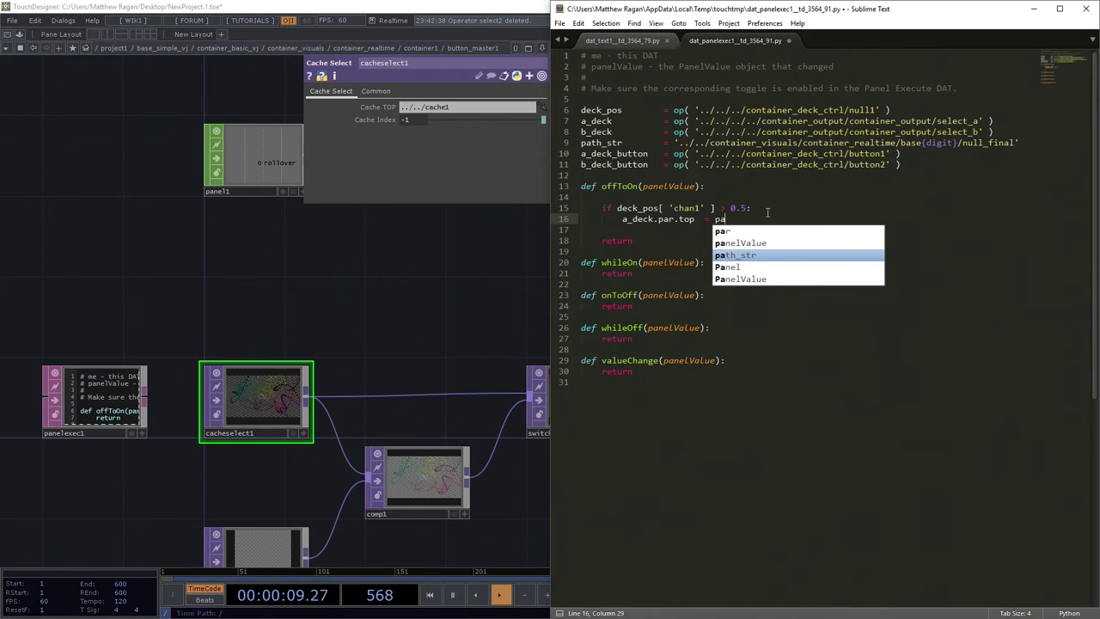
key(Tab)
text(;)
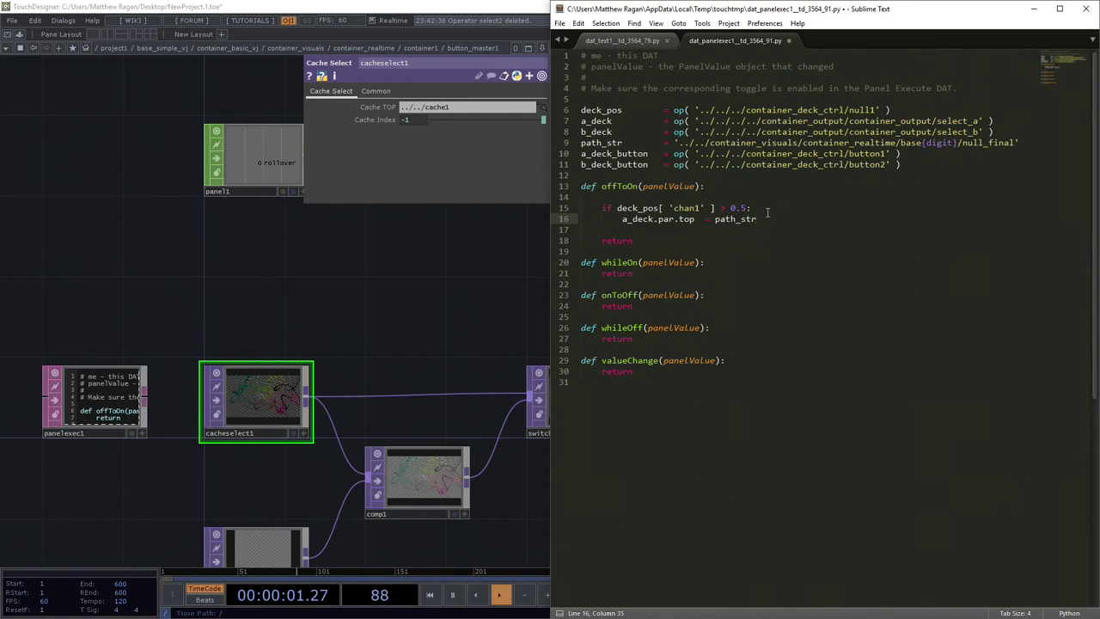
- Append .format( digit = parent().digits ) to path_str in the a_deck.par.top assignment
text(.format()digi)
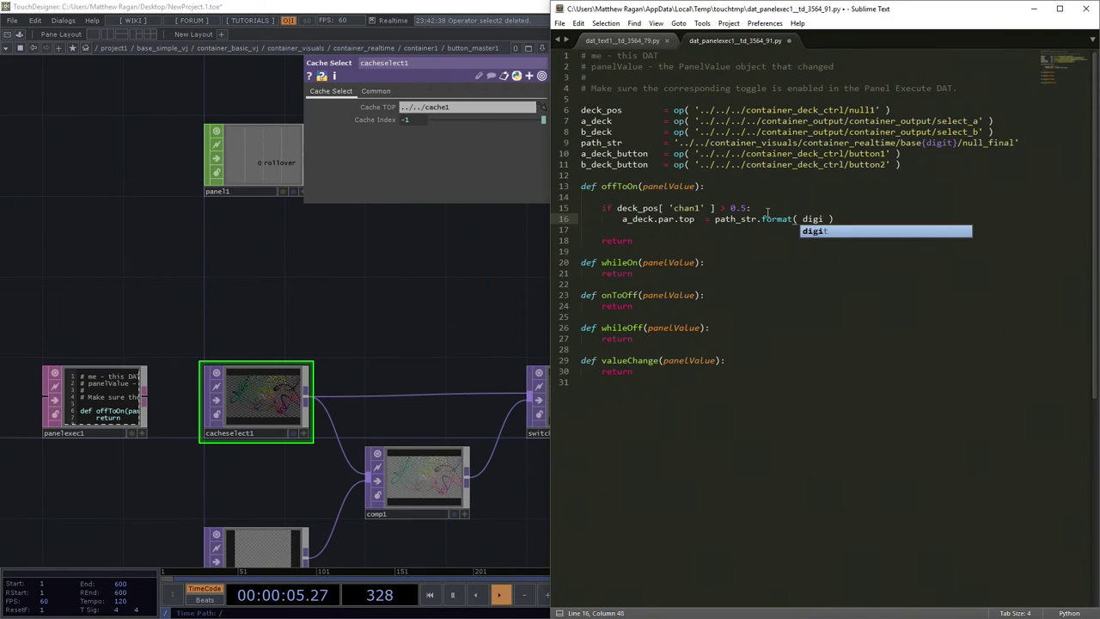
text(t)
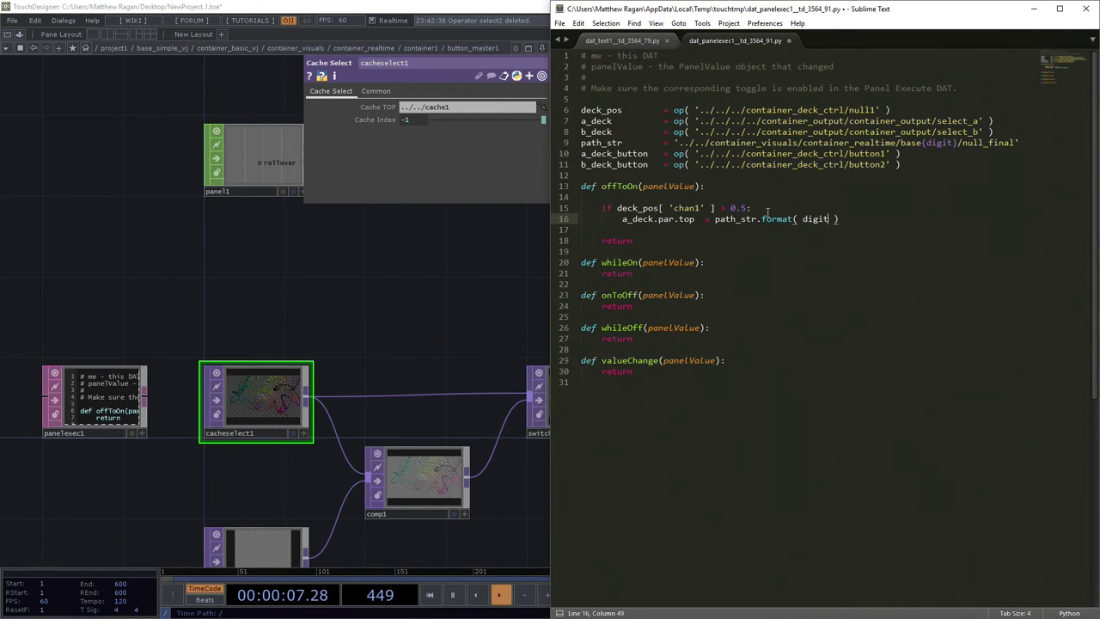
text( = parent()
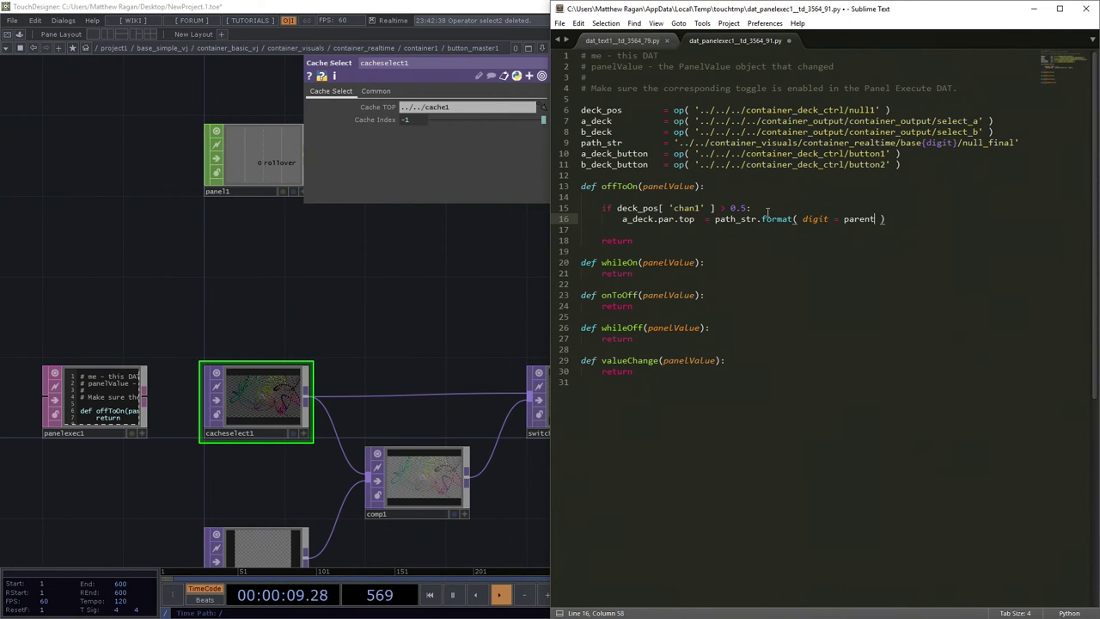
text().digits =)
- Switch to TouchDesigner and compare the numbering of container1's replicated items with the base operators in container_realtime
click(465, 328)
drag(429, 312, 363, 297)
key(u)
drag(326, 339, 204, 120)
scroll(204, 119, down, 3)
scroll(193, 348, up, 3)
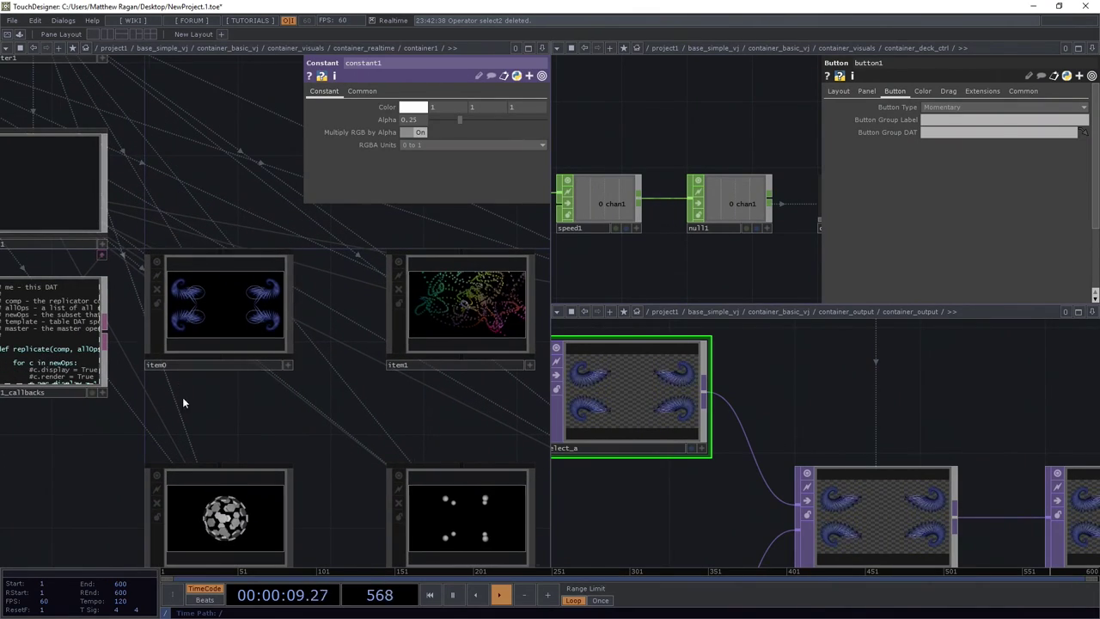
scroll(181, 361, down, 6)
scroll(190, 336, down, 3)
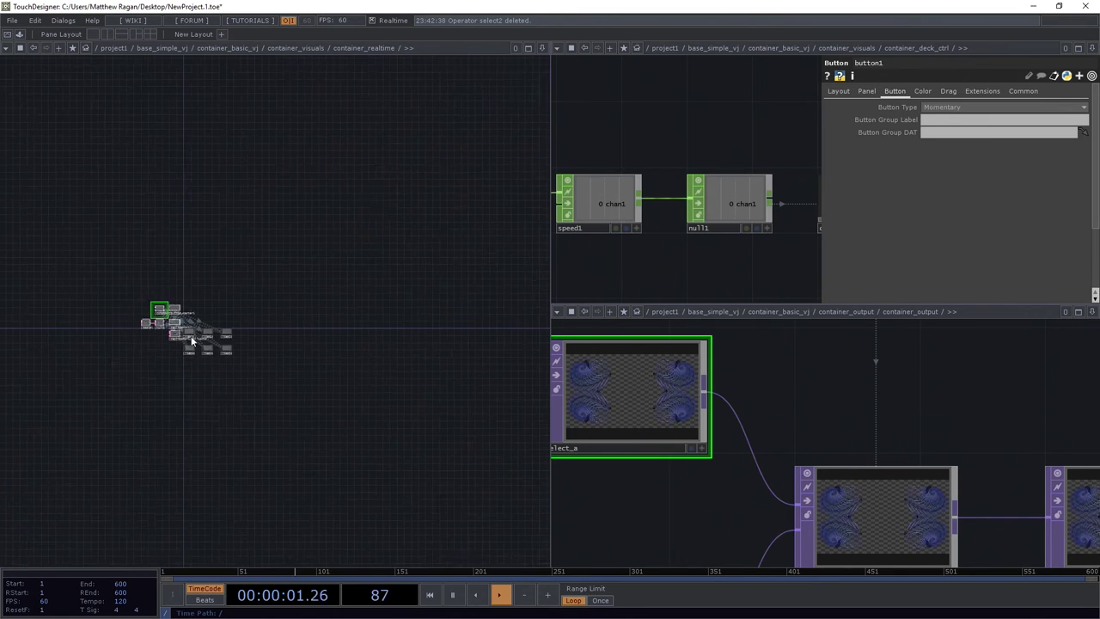
scroll(172, 327, up, 4)
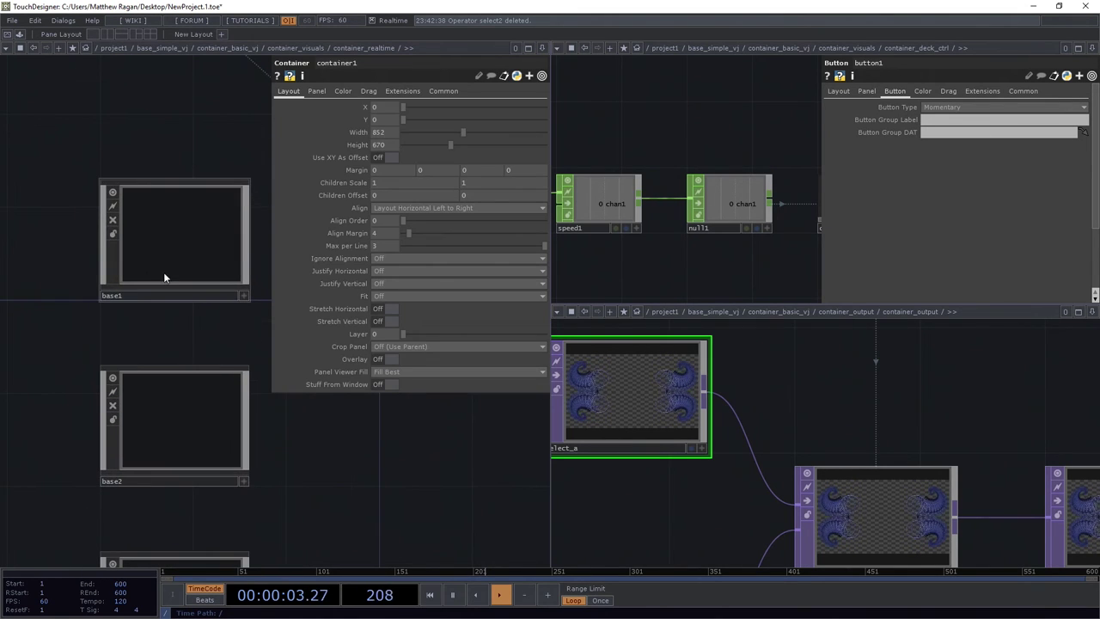
scroll(115, 325, down, 3)
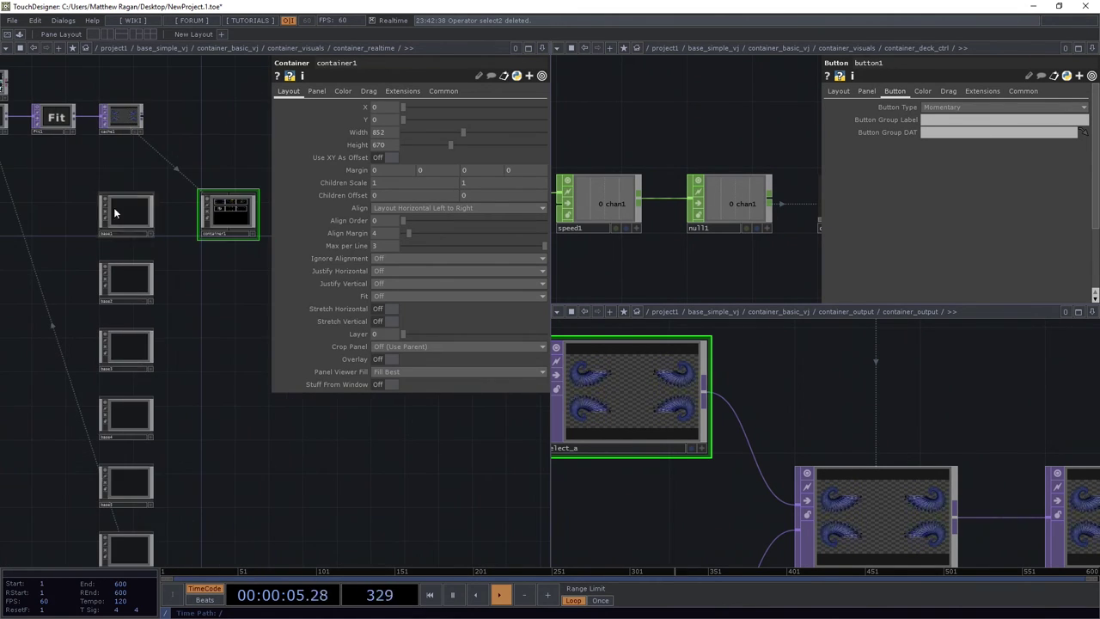
scroll(225, 220, up, 5)
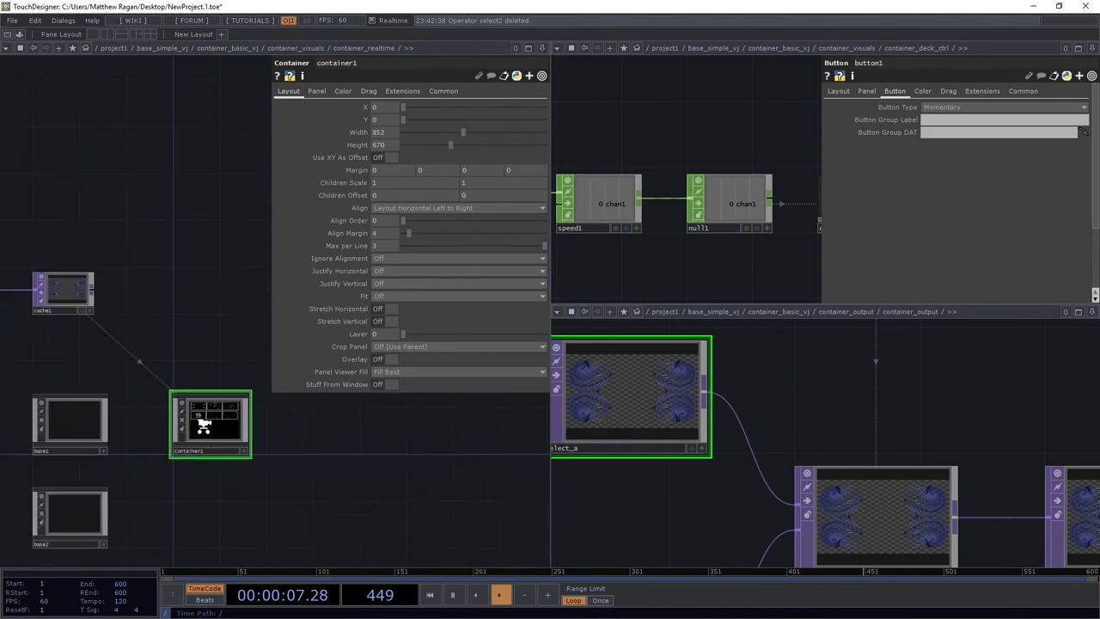
scroll(184, 363, up, 4)
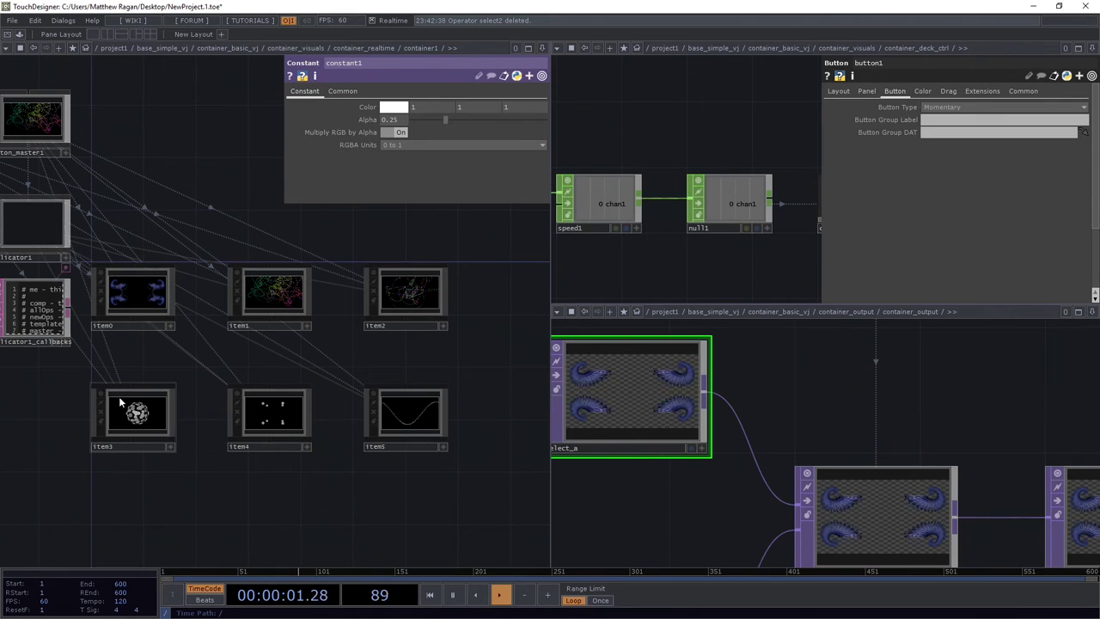
- Return to Sublime Text, add + 1 after parent().digits in the format call, and check it against the path_str template
key(alt+Tab)
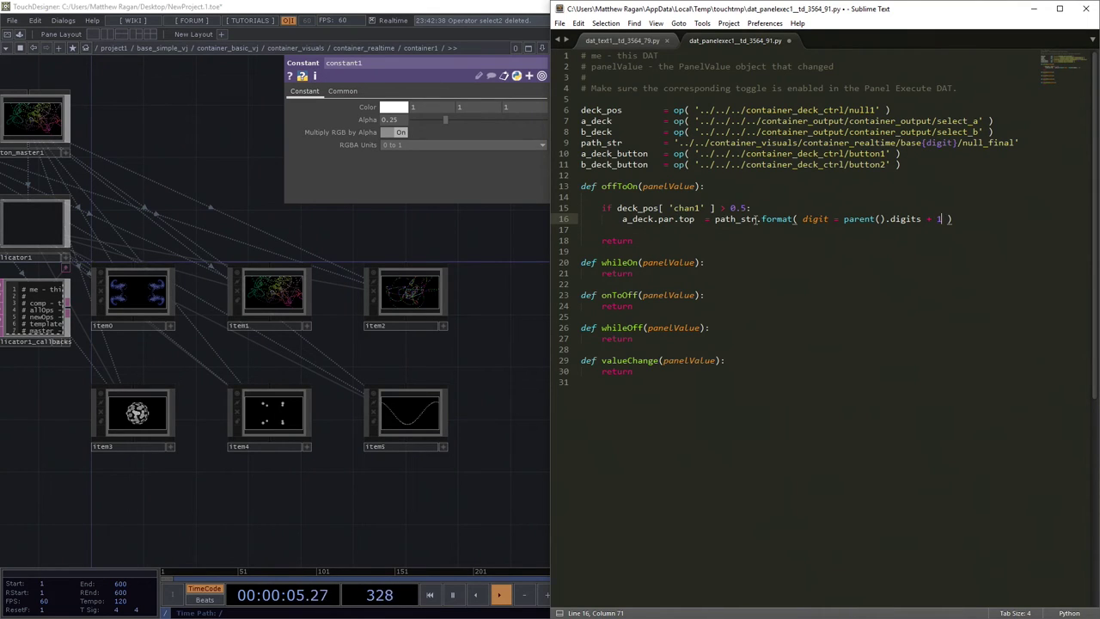
drag(701, 139, 1023, 142)
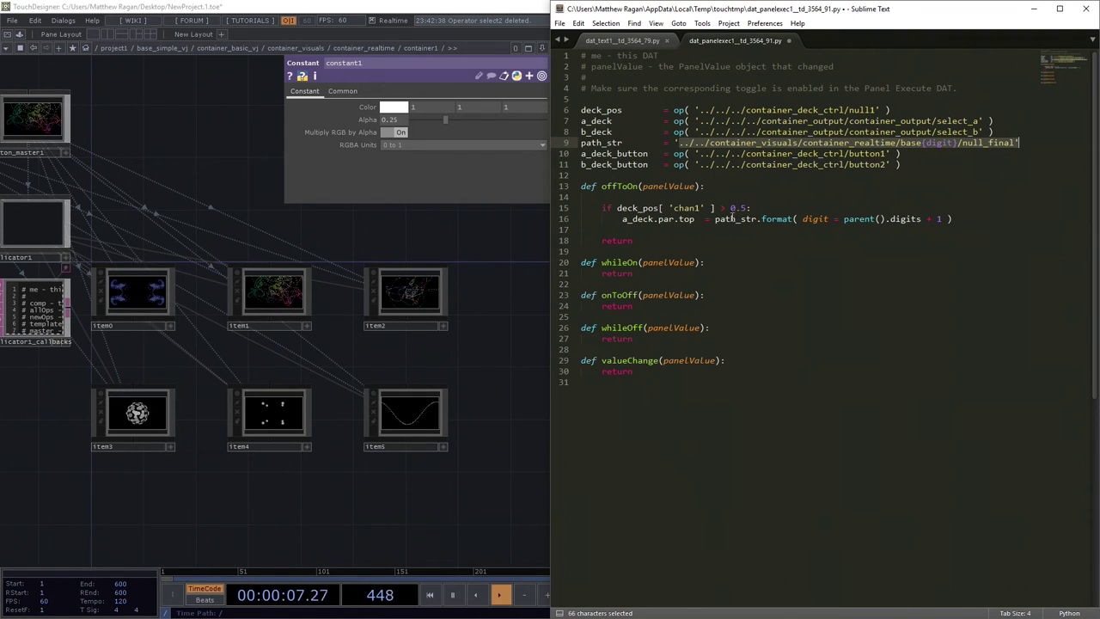
click(1000, 216)
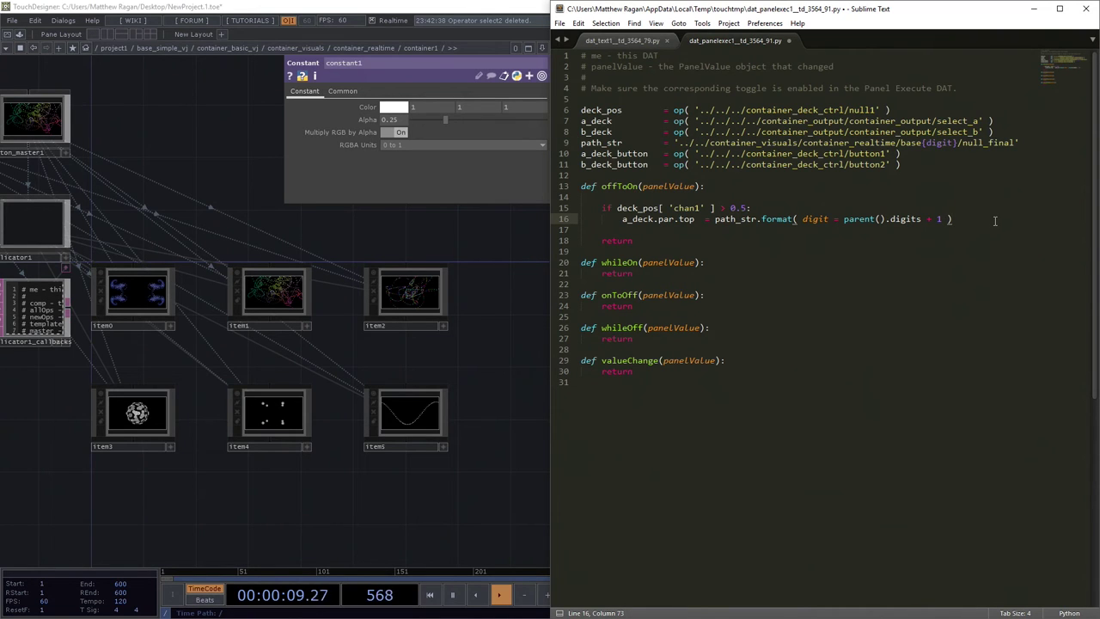
- Below the a_deck.par.top assignment, add the line a_deck_button.click() and save the script
key(Return)
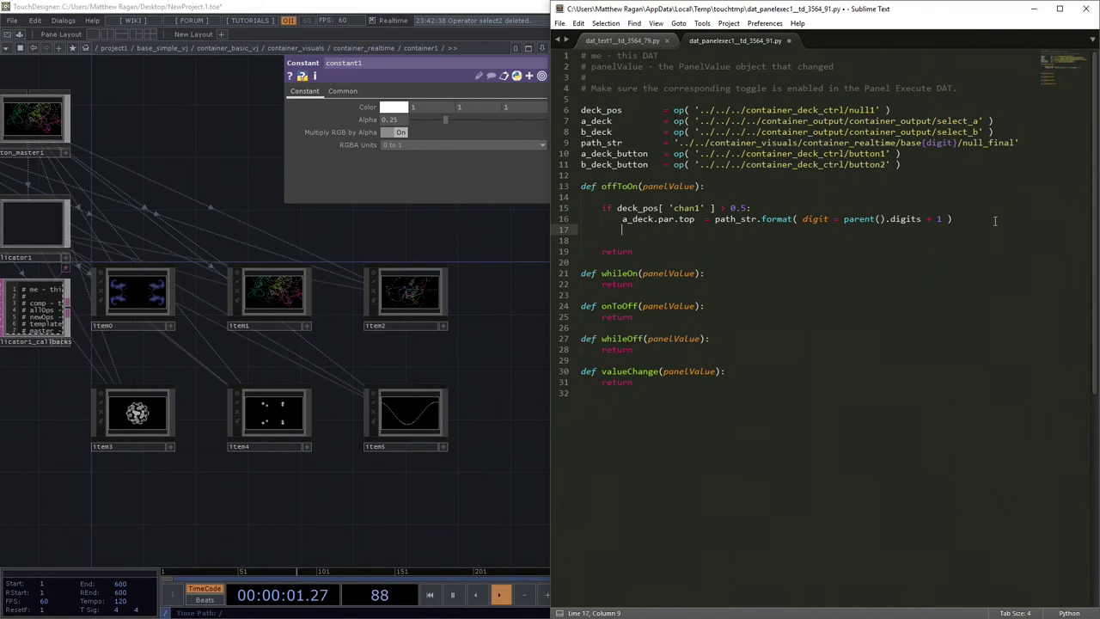
text(a)
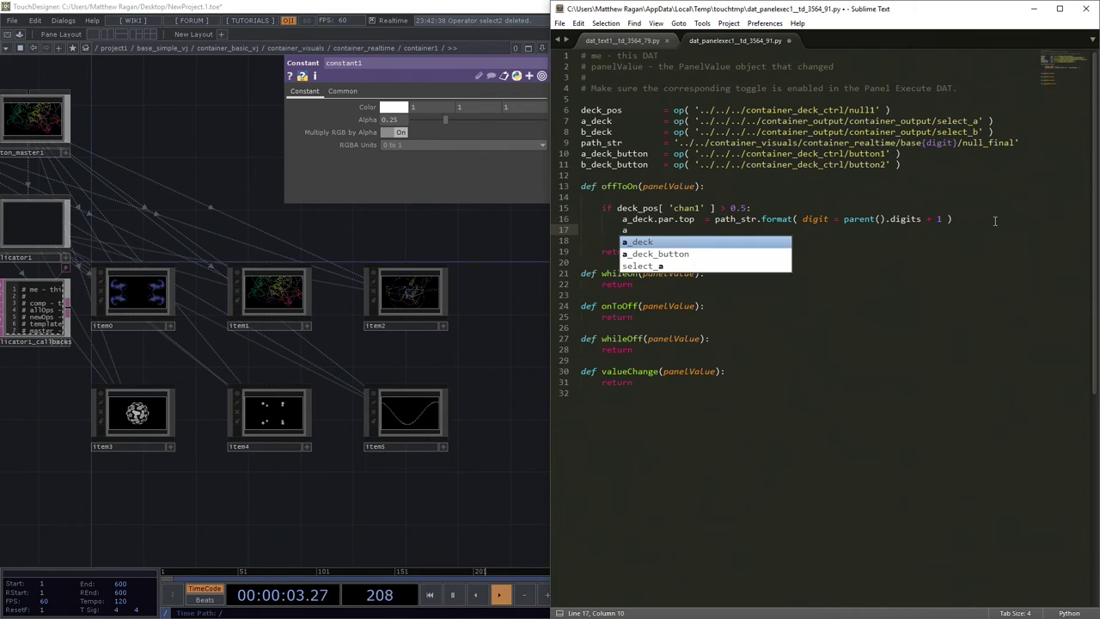
key(Return)
text(_b)
key(Return)
text(.click()
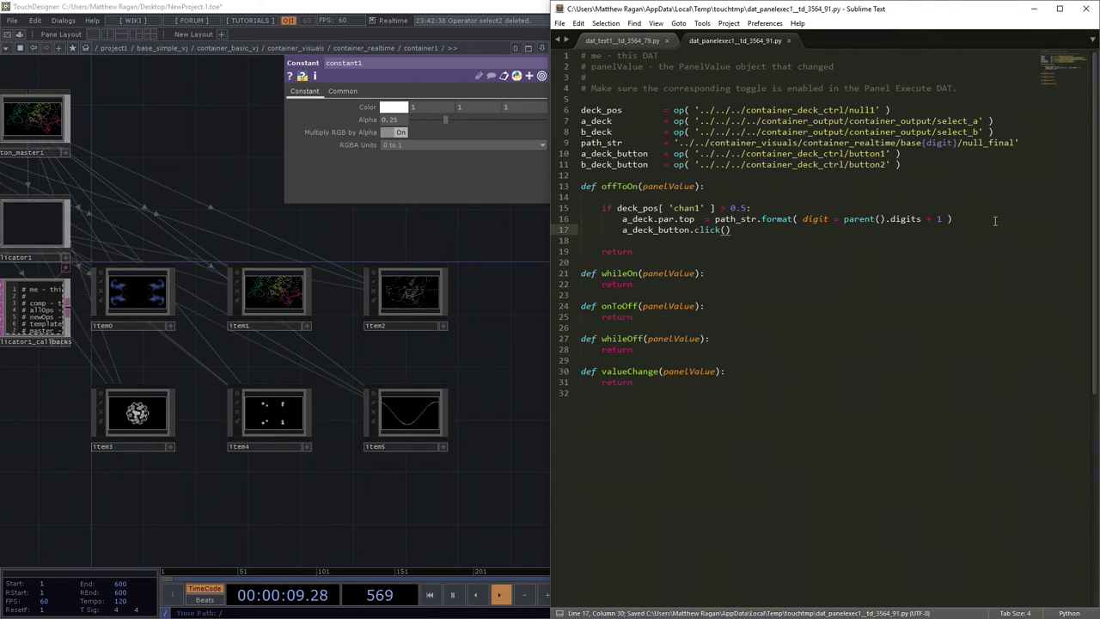
- Add an else: branch after the if block in offToOn, with a blank line separating them
key(Return)
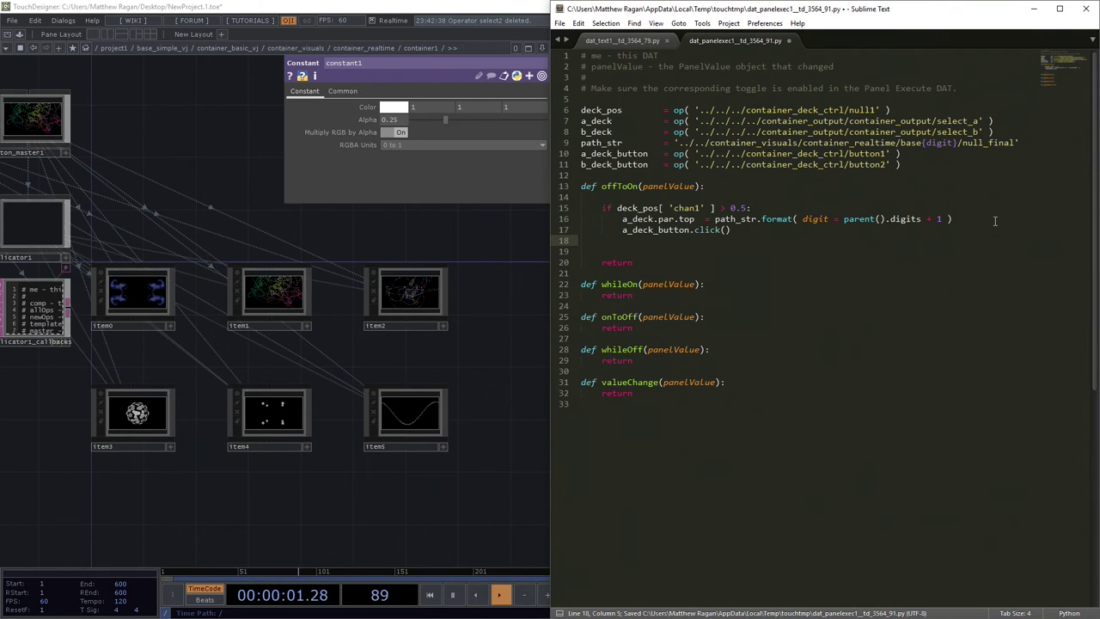
key(Return)
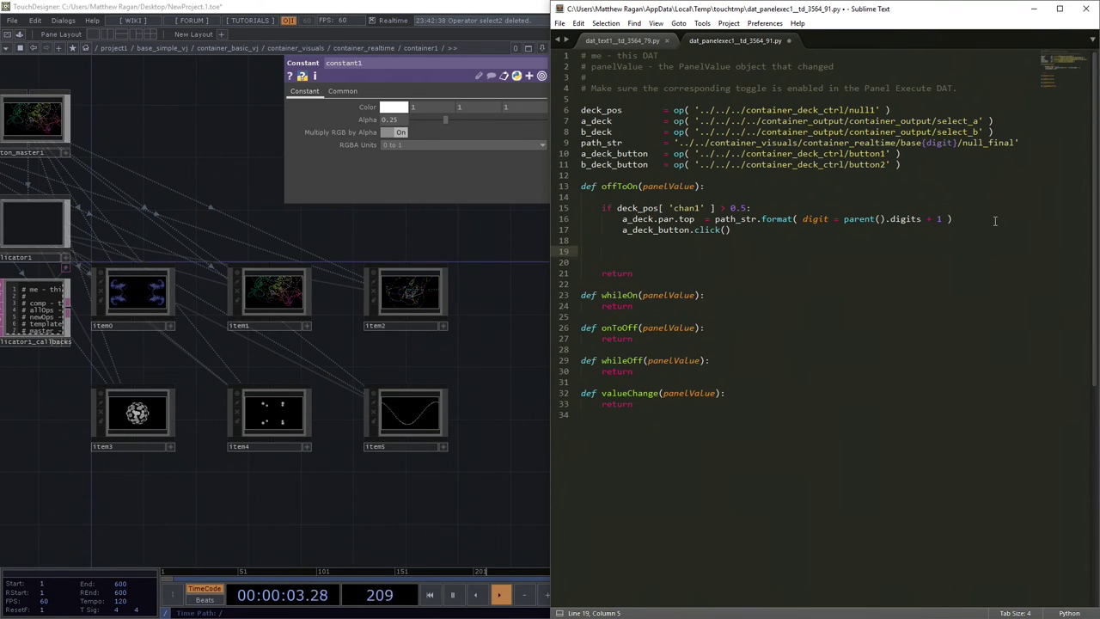
text(el)
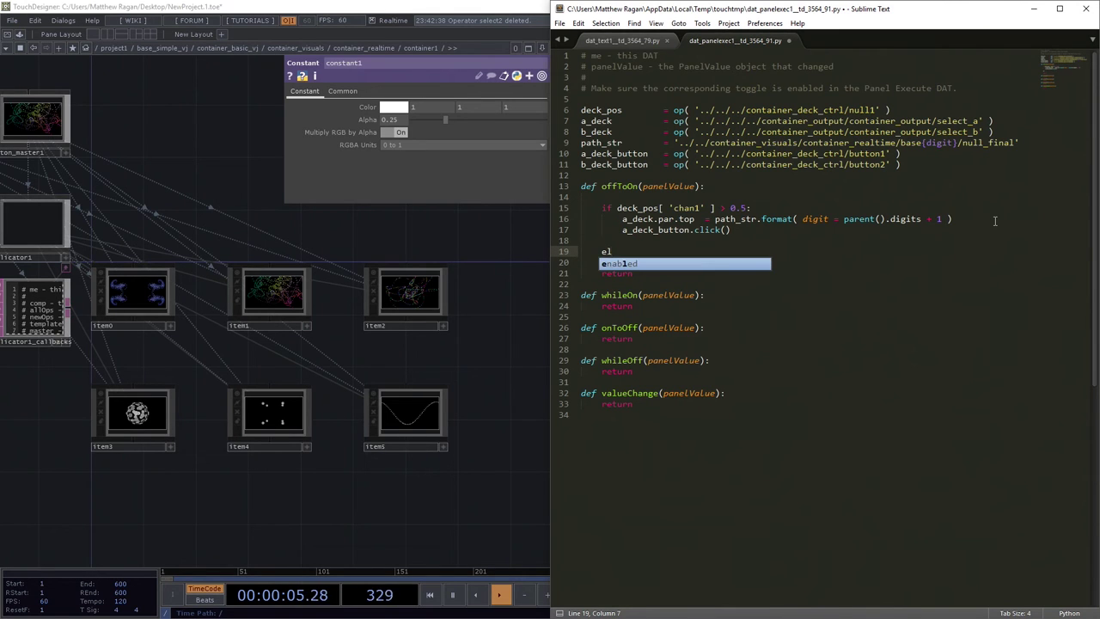
text(se:)
key(Return)
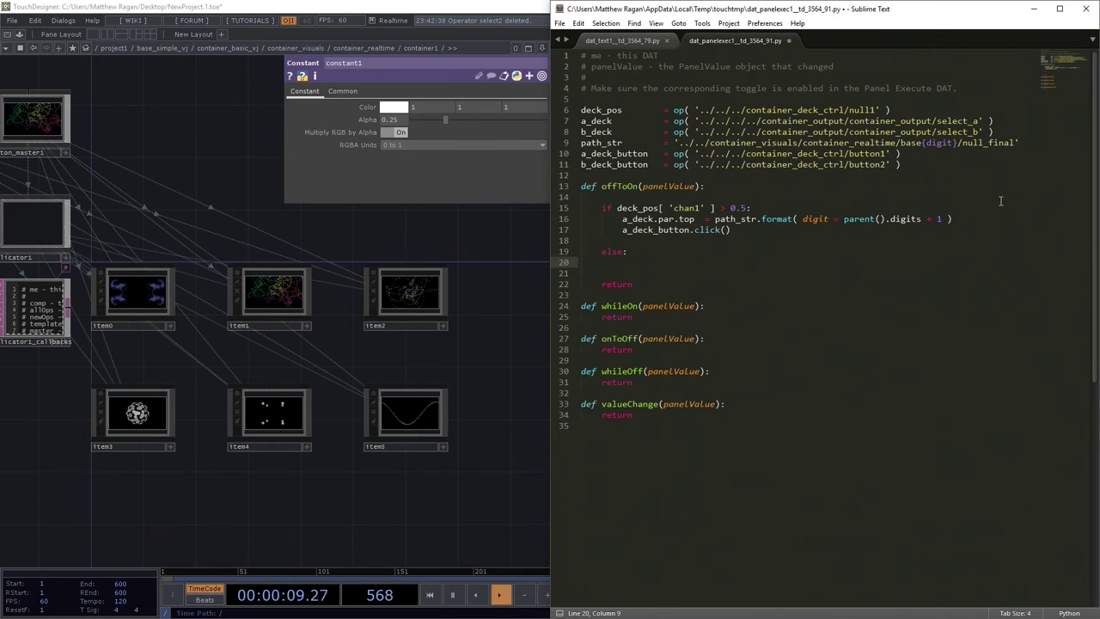
- Copy the two if-block lines into the else branch, change them to b_deck and b_deck_button, and save
drag(622, 218, 721, 230)
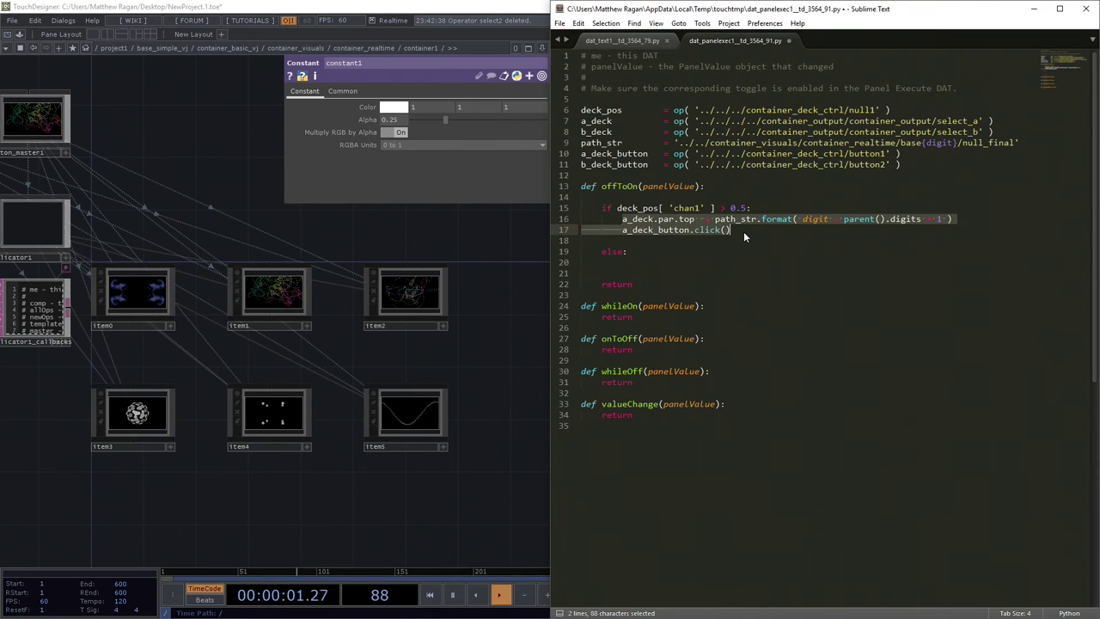
key(ctrl+c)
click(679, 252)
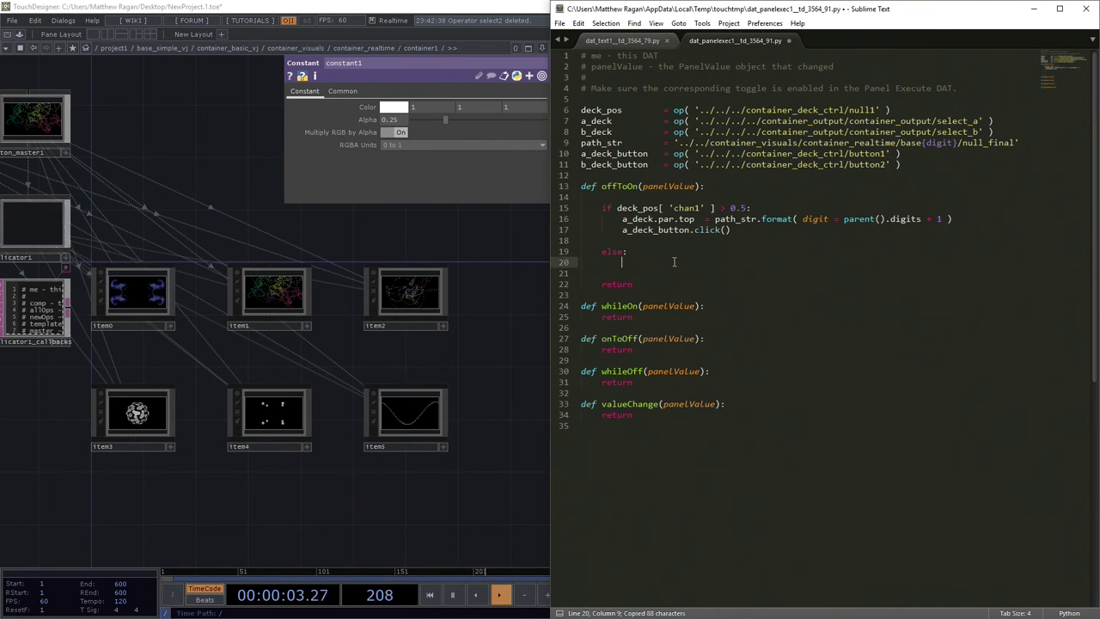
key(ctrl+v)
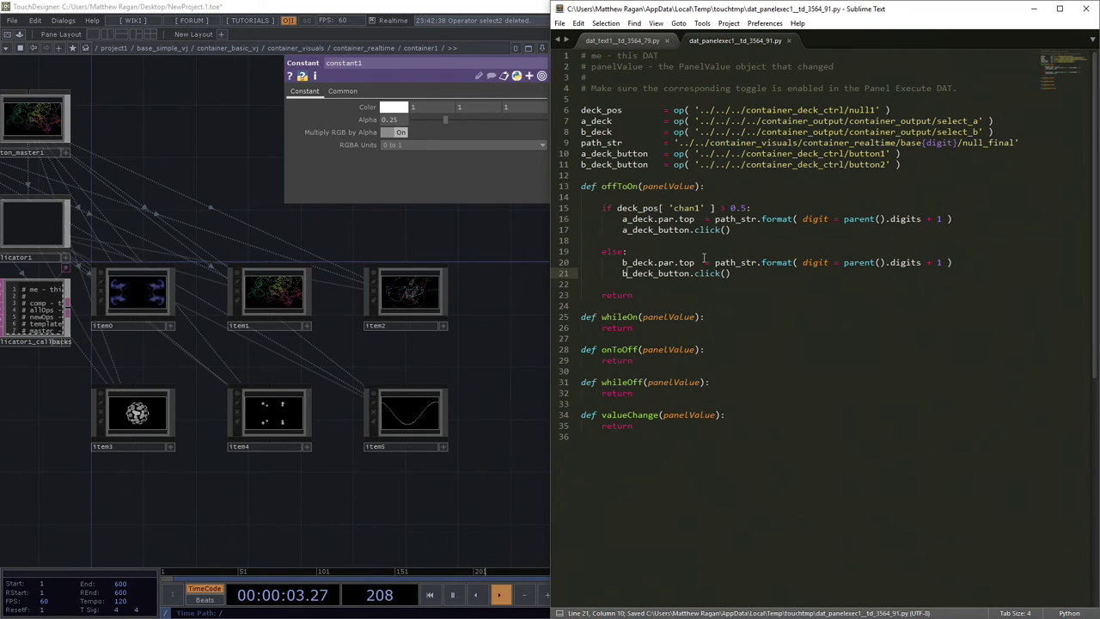
- Switch to TouchDesigner, trigger the replicated button item0 in its node viewer, and check how select_a, select_b and cross1 respond
click(393, 241)
drag(102, 166, 140, 165)
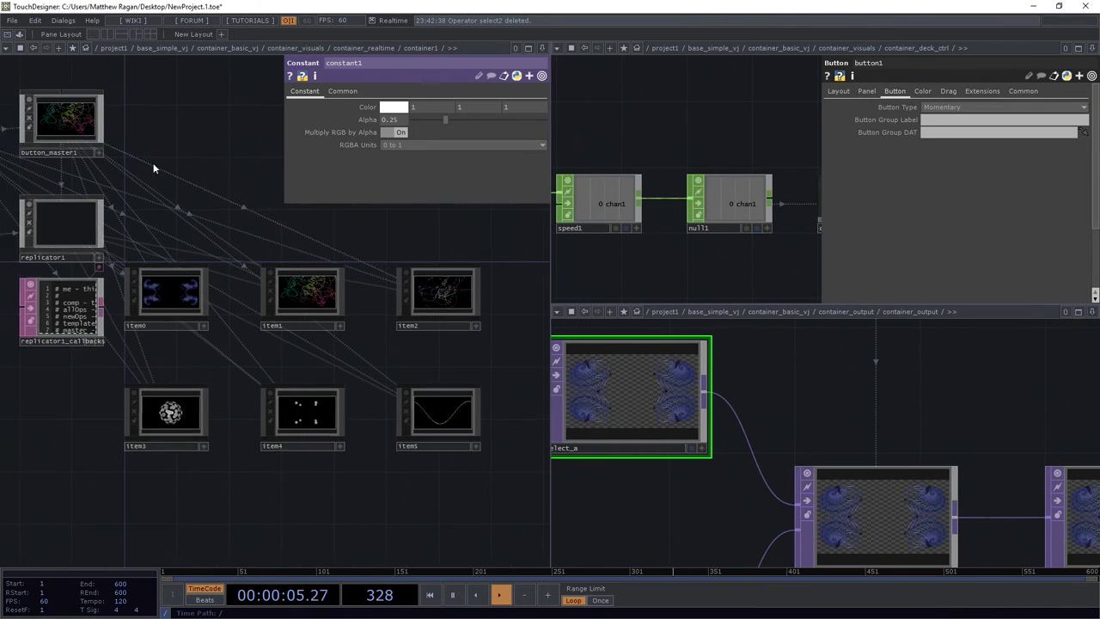
click(198, 288)
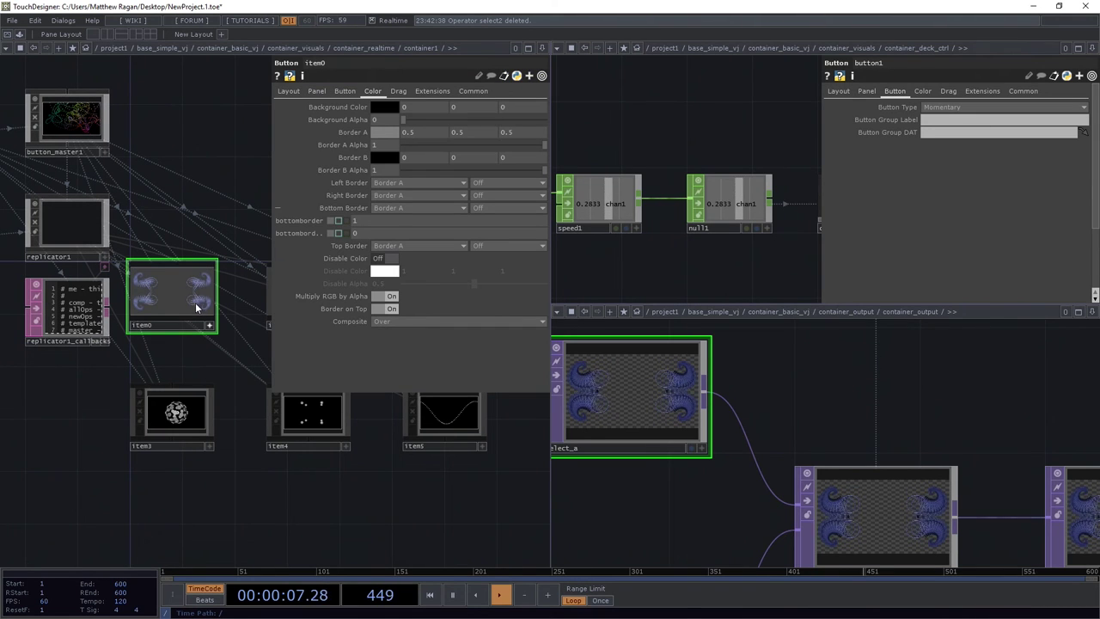
scroll(800, 408, down, 5)
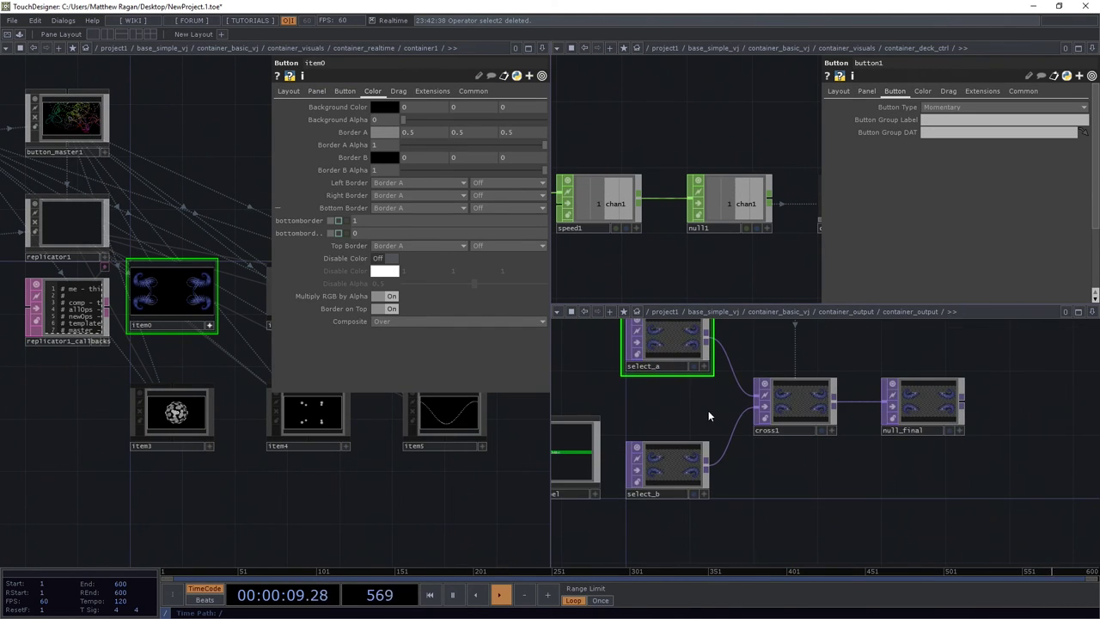
click(208, 326)
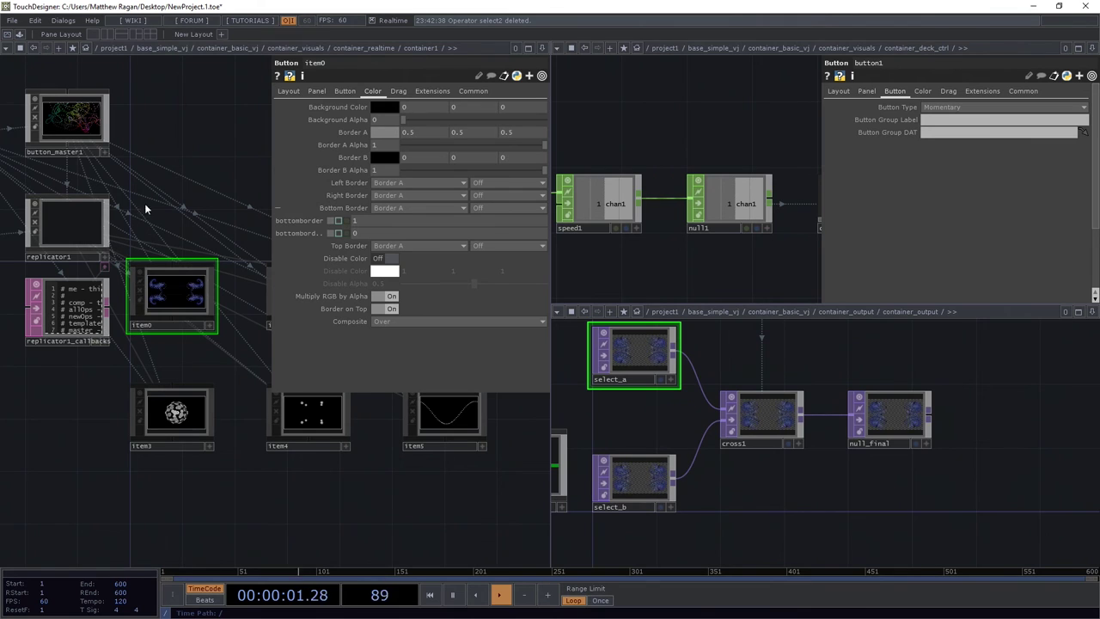
- Open container1's panel in a floating viewer beside a single network pane showing container_output, container_a and container_b
click(20, 49)
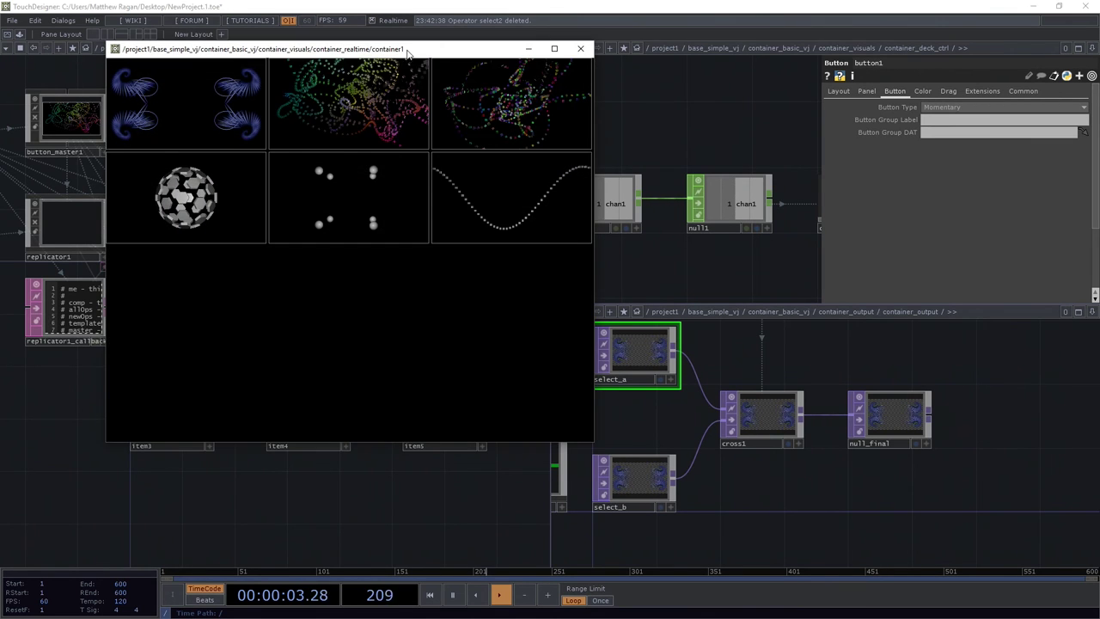
drag(407, 49, 337, 54)
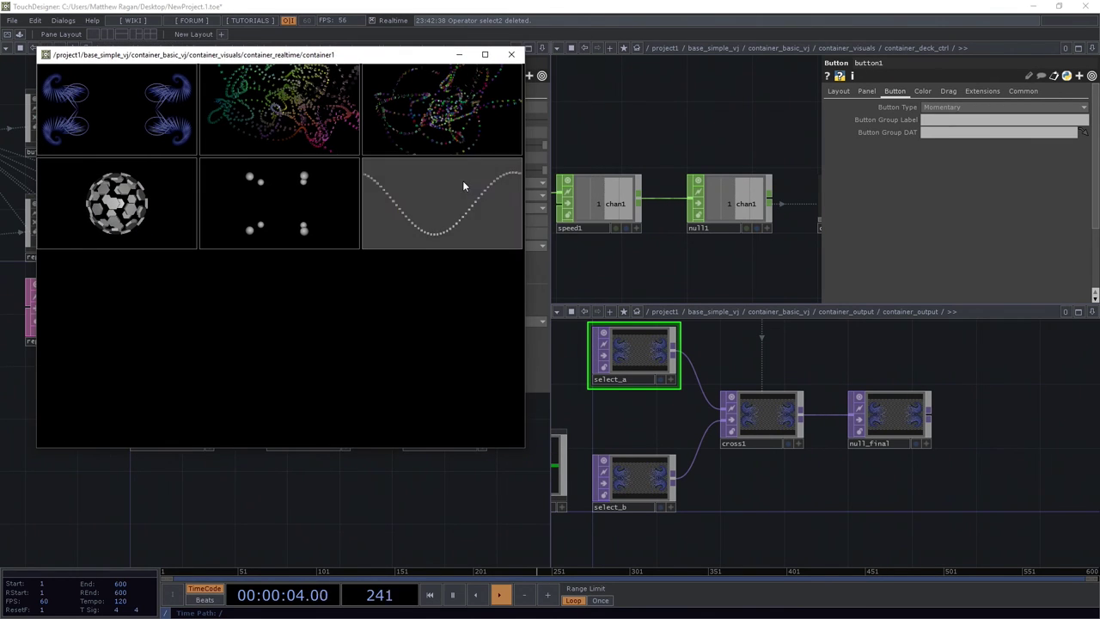
click(1092, 49)
click(1011, 132)
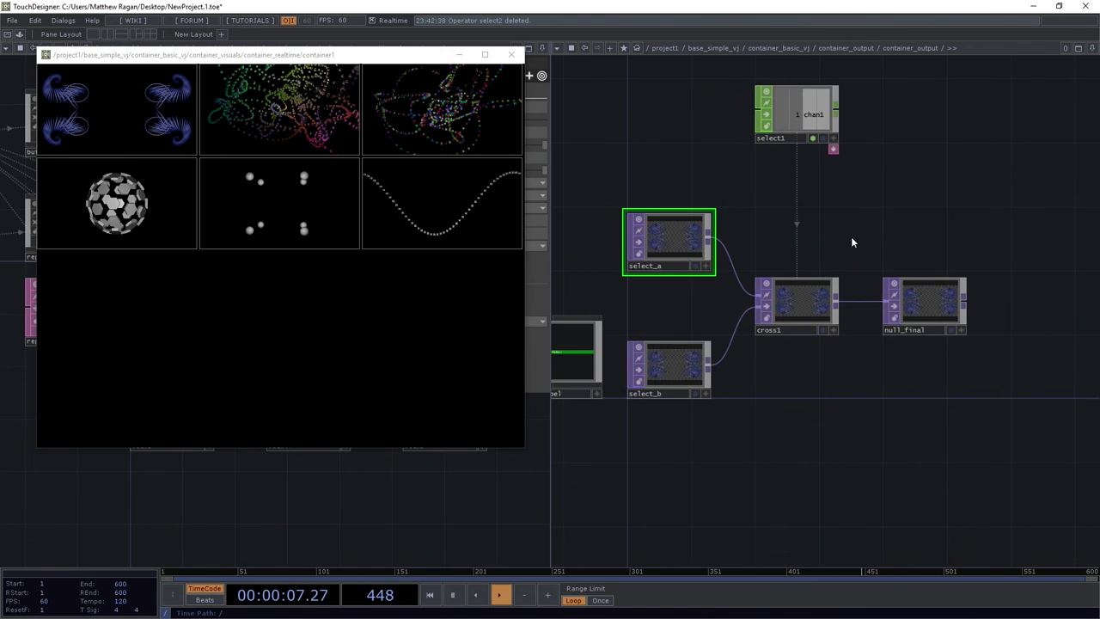
scroll(851, 243, down, 5)
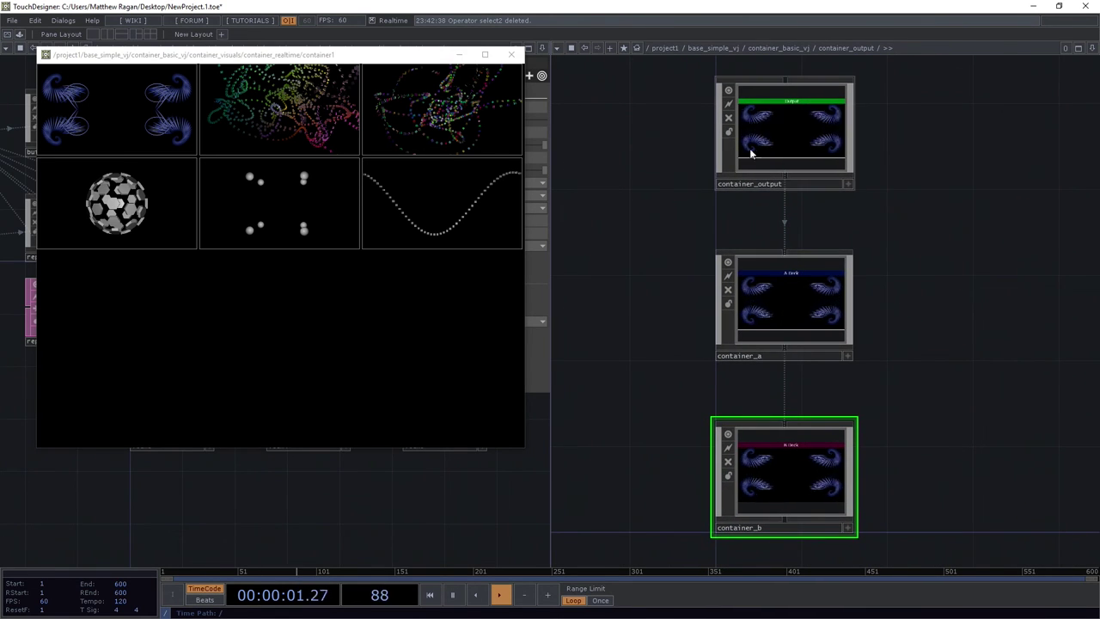
- Trigger the multicolour dots, sine wave and blue spiral visuals in container1's panel to test deck loading, and close the viewer
click(508, 91)
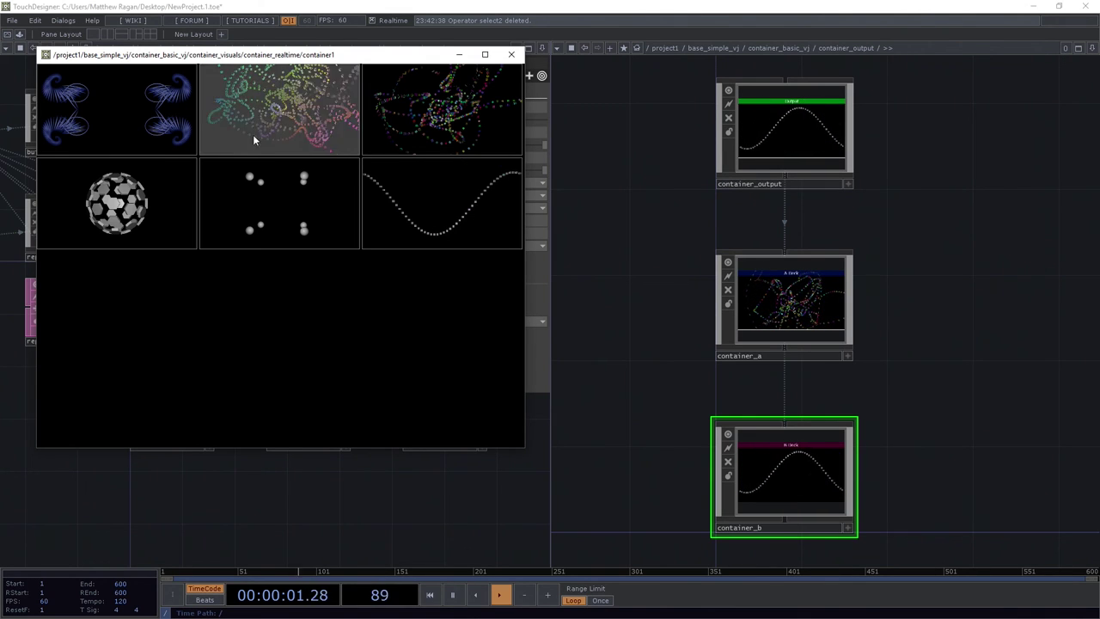
click(143, 114)
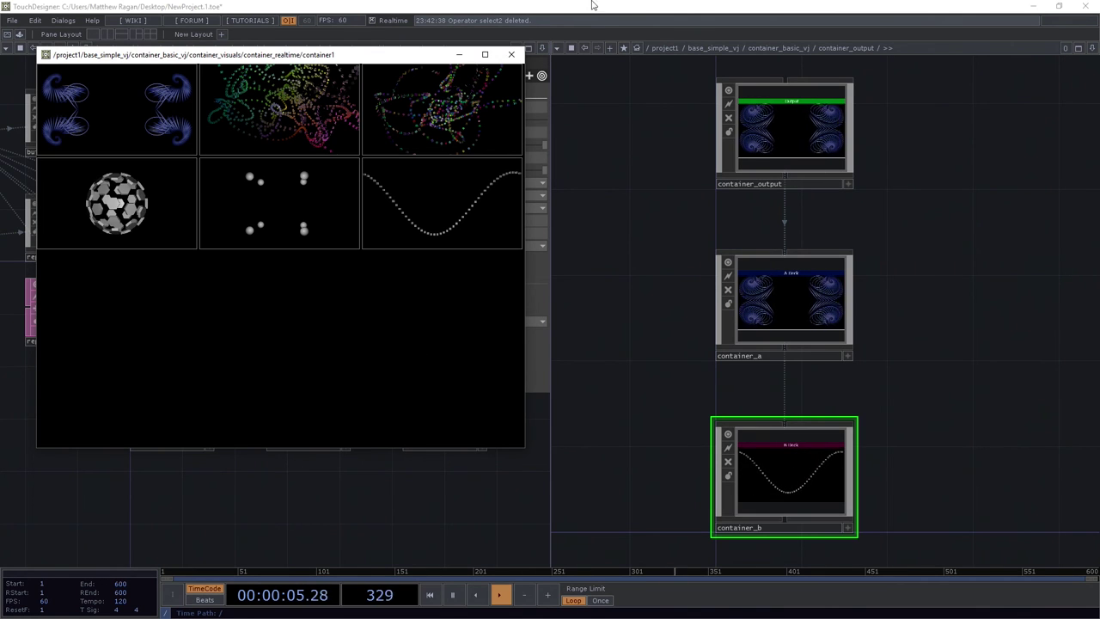
click(513, 54)
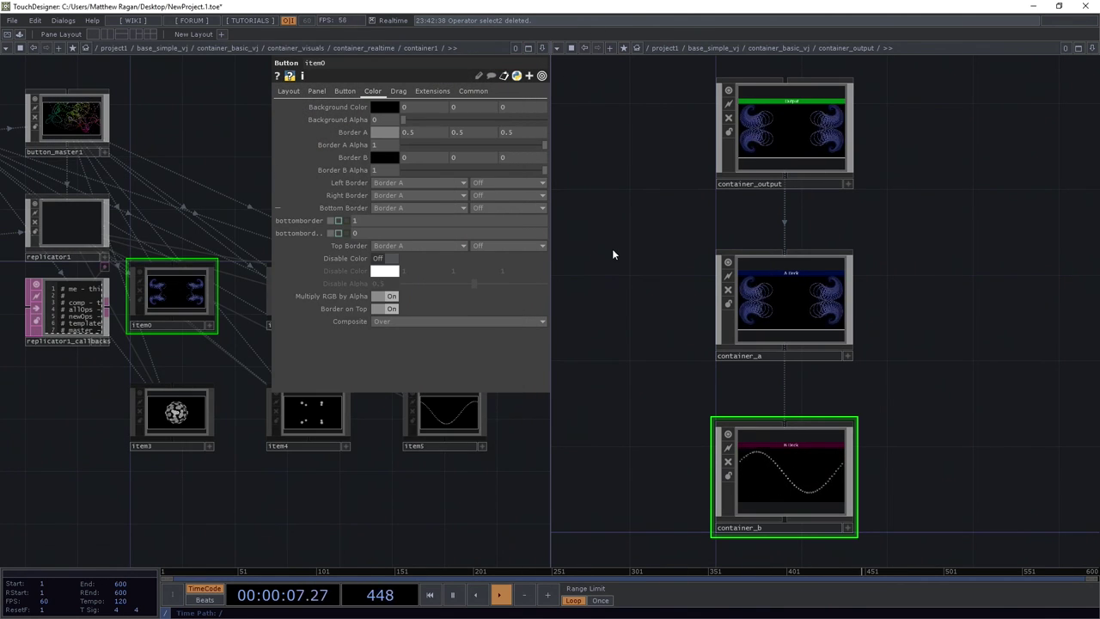
- Close the container1 network pane and go up to the base_simple_vj level in the remaining pane
click(543, 50)
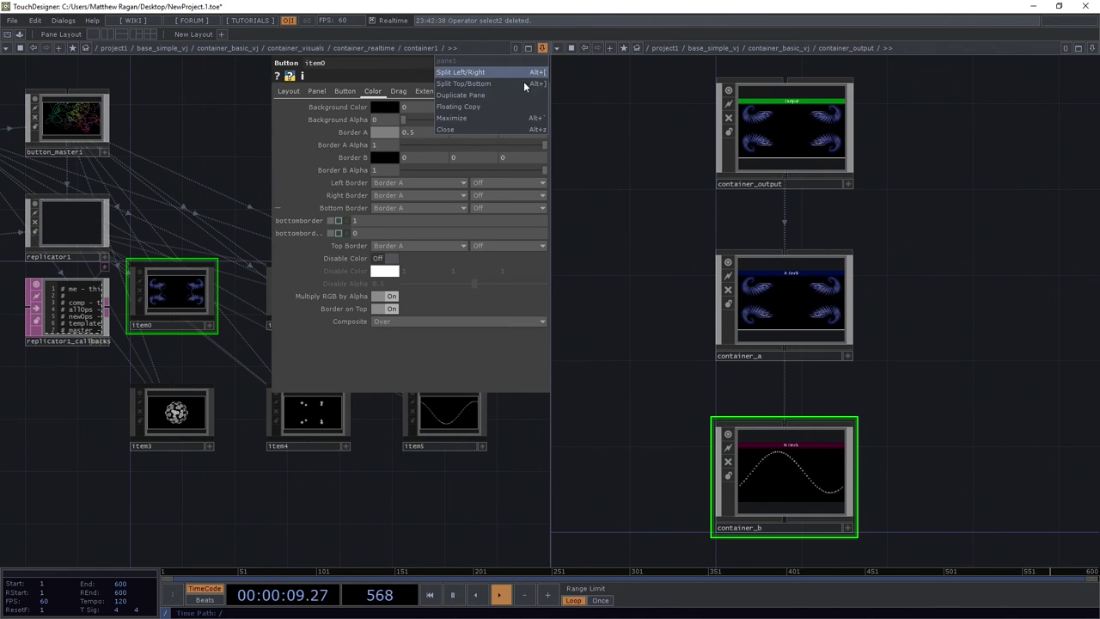
click(498, 125)
scroll(459, 159, down, 5)
scroll(459, 159, down, 2)
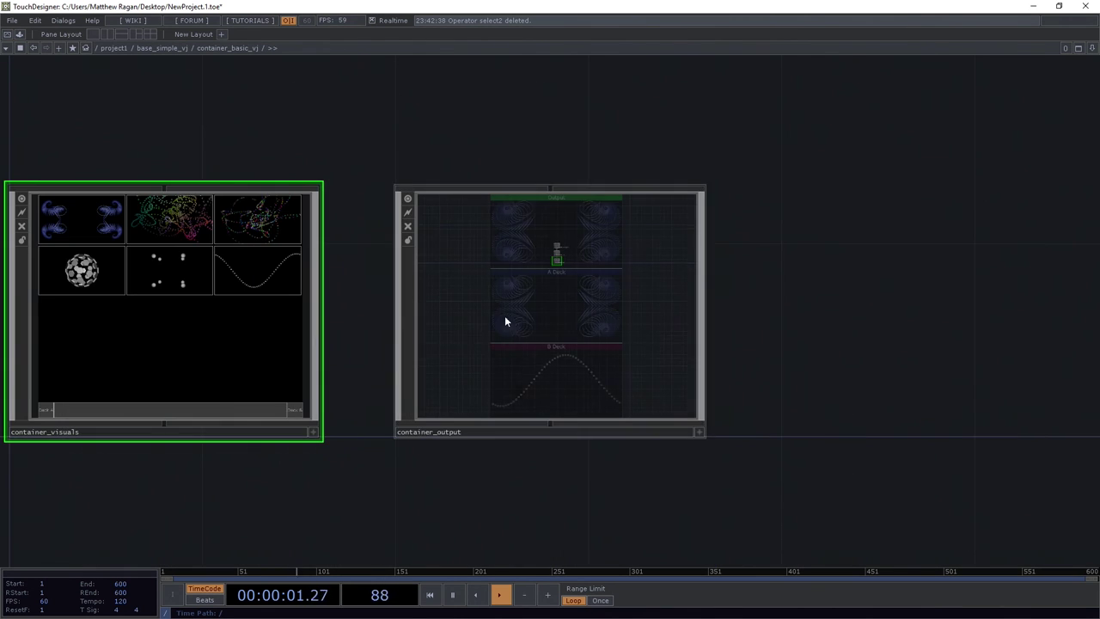
scroll(376, 270, down, 8)
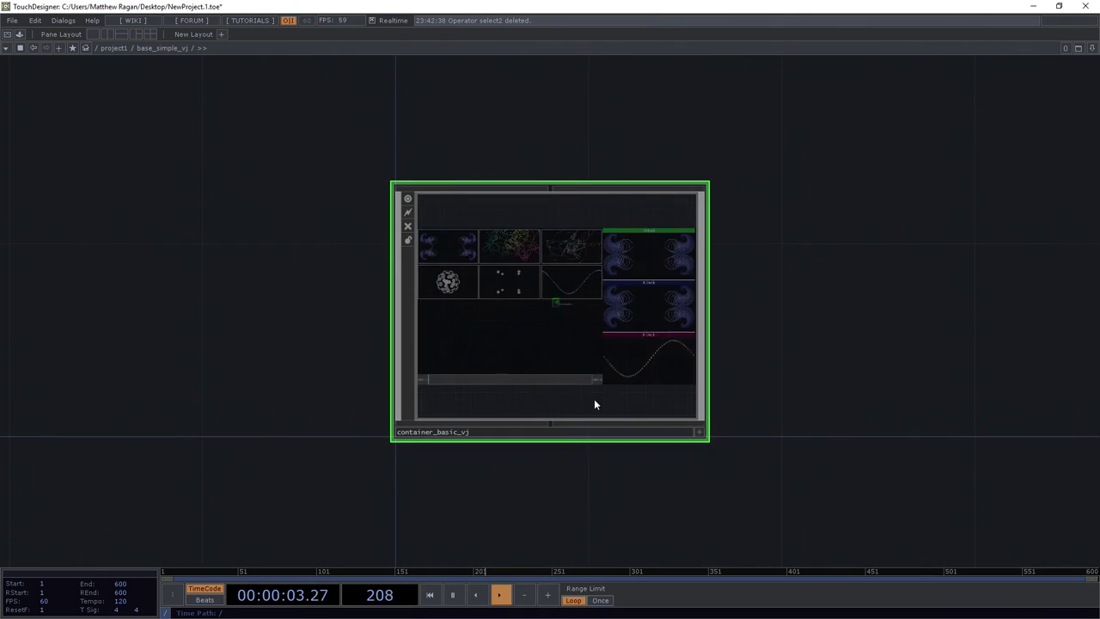
- Open the viewer of container_basic_vj and test loading the blue spiral and sine wave visuals into the decks
right_click(622, 254)
click(662, 300)
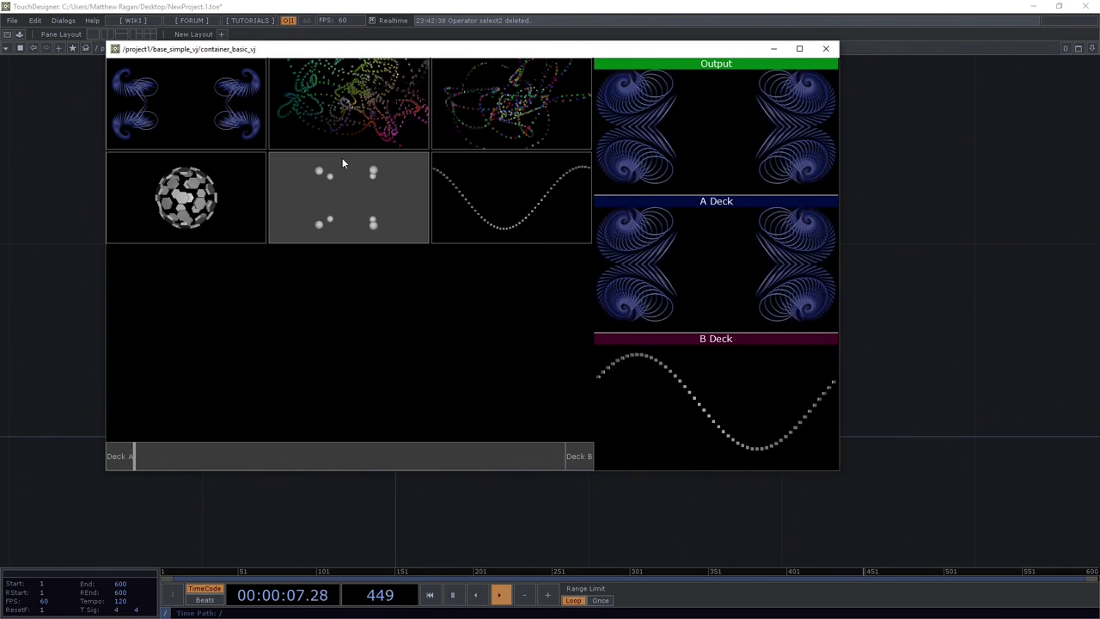
click(232, 124)
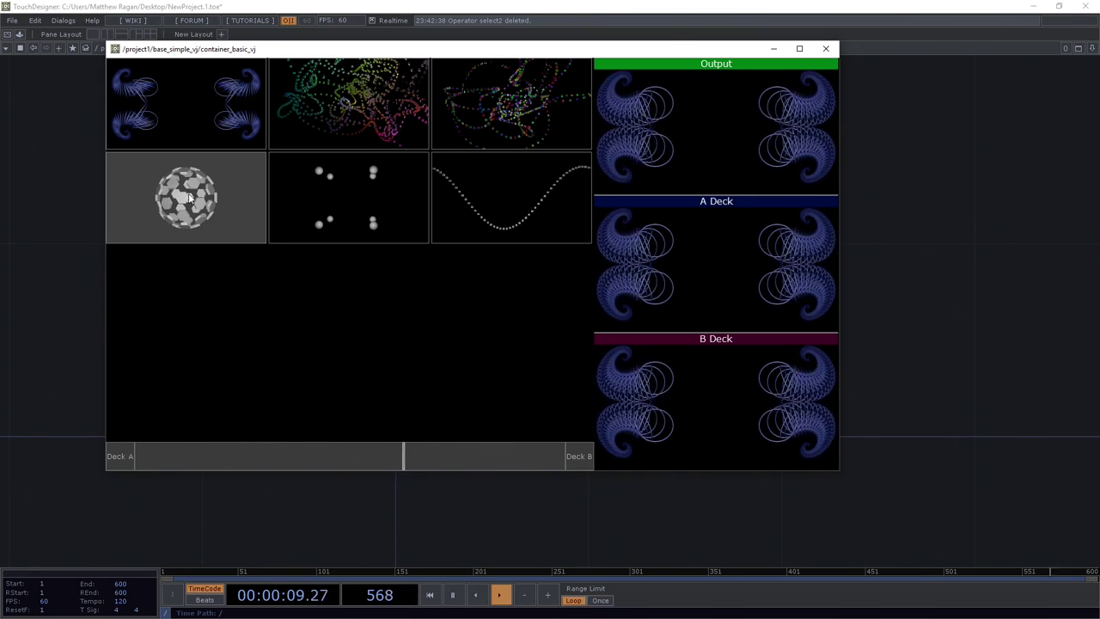
click(508, 215)
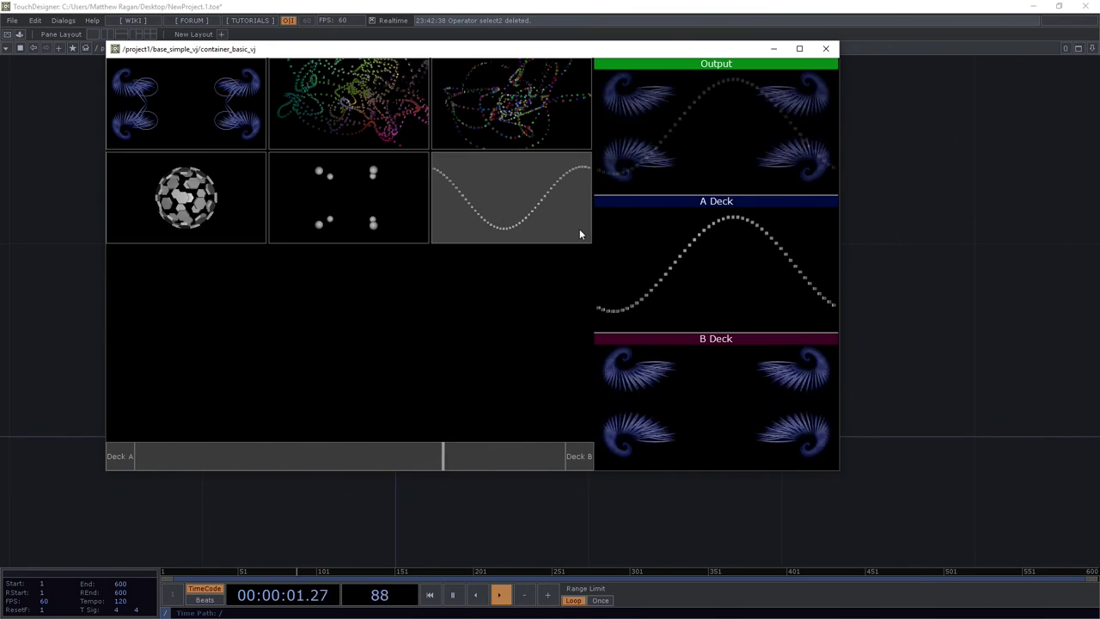
- Test the crossfader between the decks, fading the output to Deck B and back to Deck A
drag(196, 470, 339, 464)
click(566, 463)
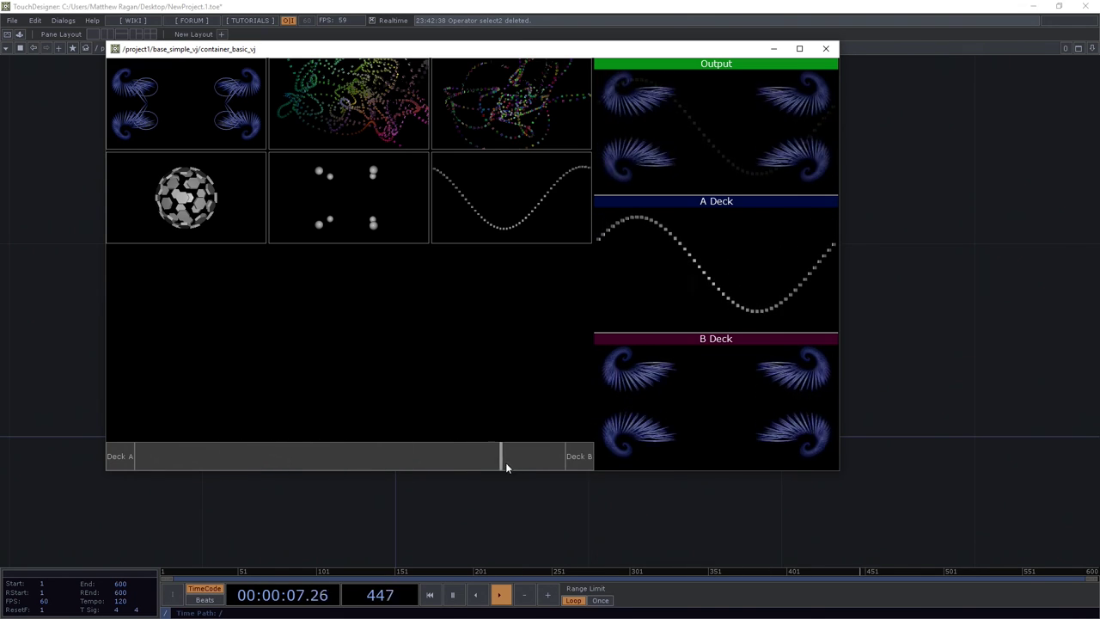
click(122, 456)
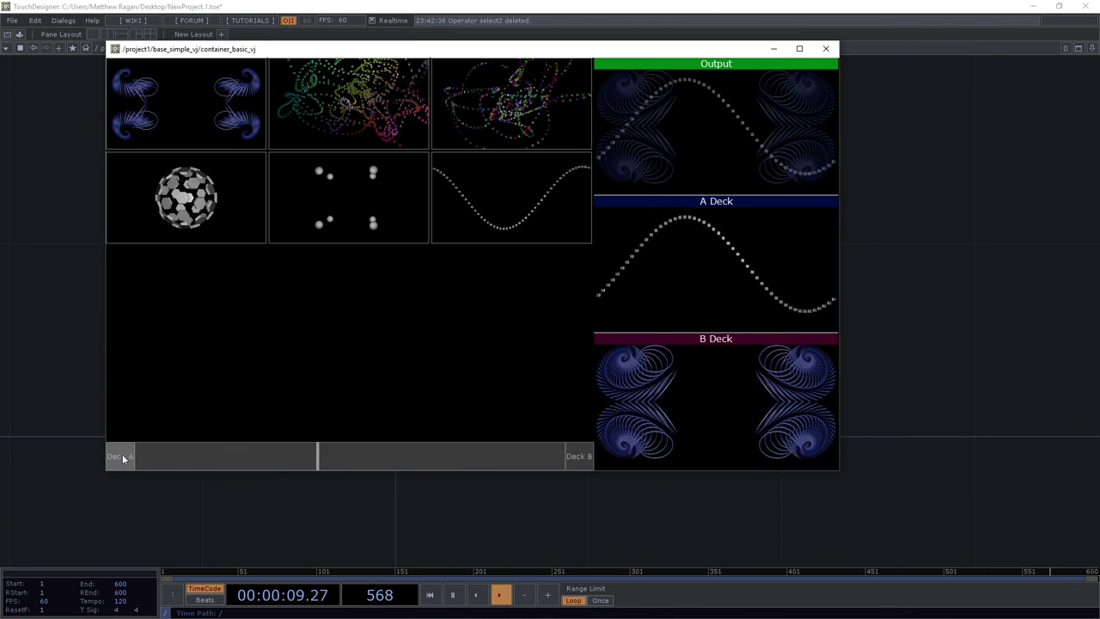